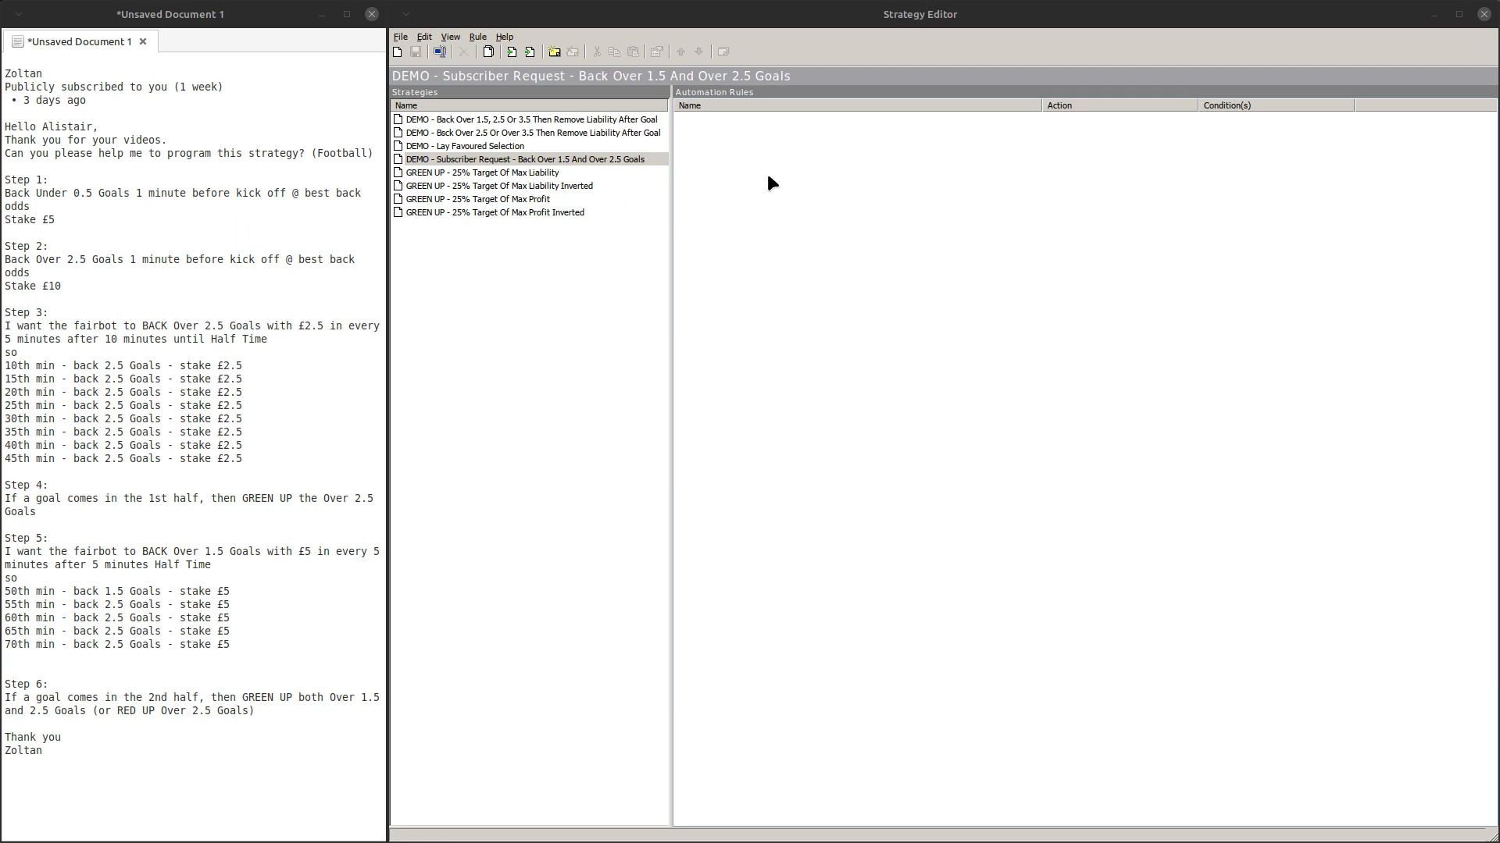
Add an automation rule named "Back 0.5 Goals Pre-KO" that starts 1 minute before the event start time
right_click(797, 160)
click(824, 172)
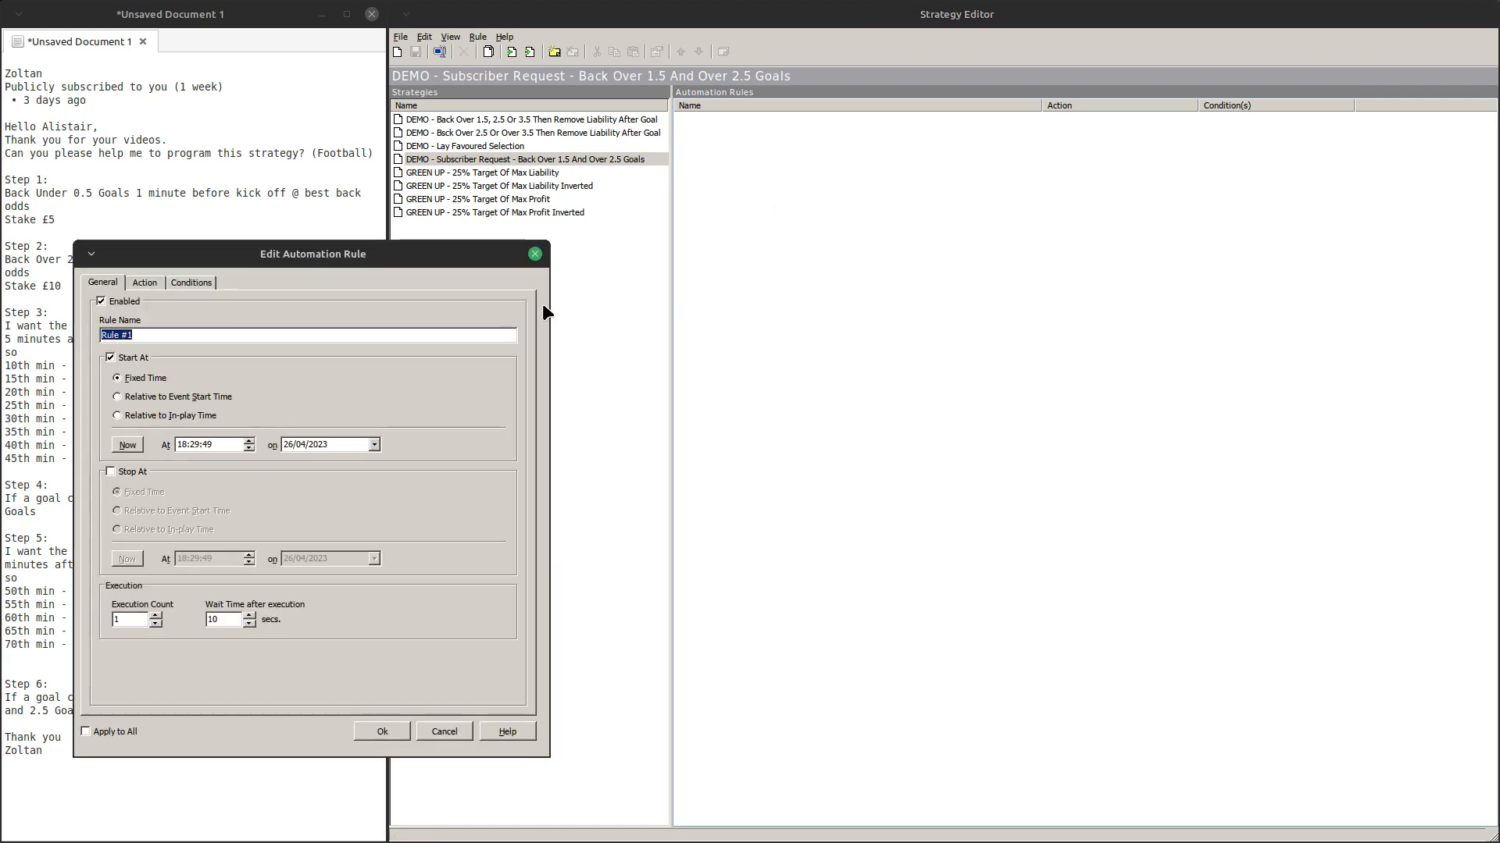
text(Back 0.5 Goals Pre-KO)
click(121, 401)
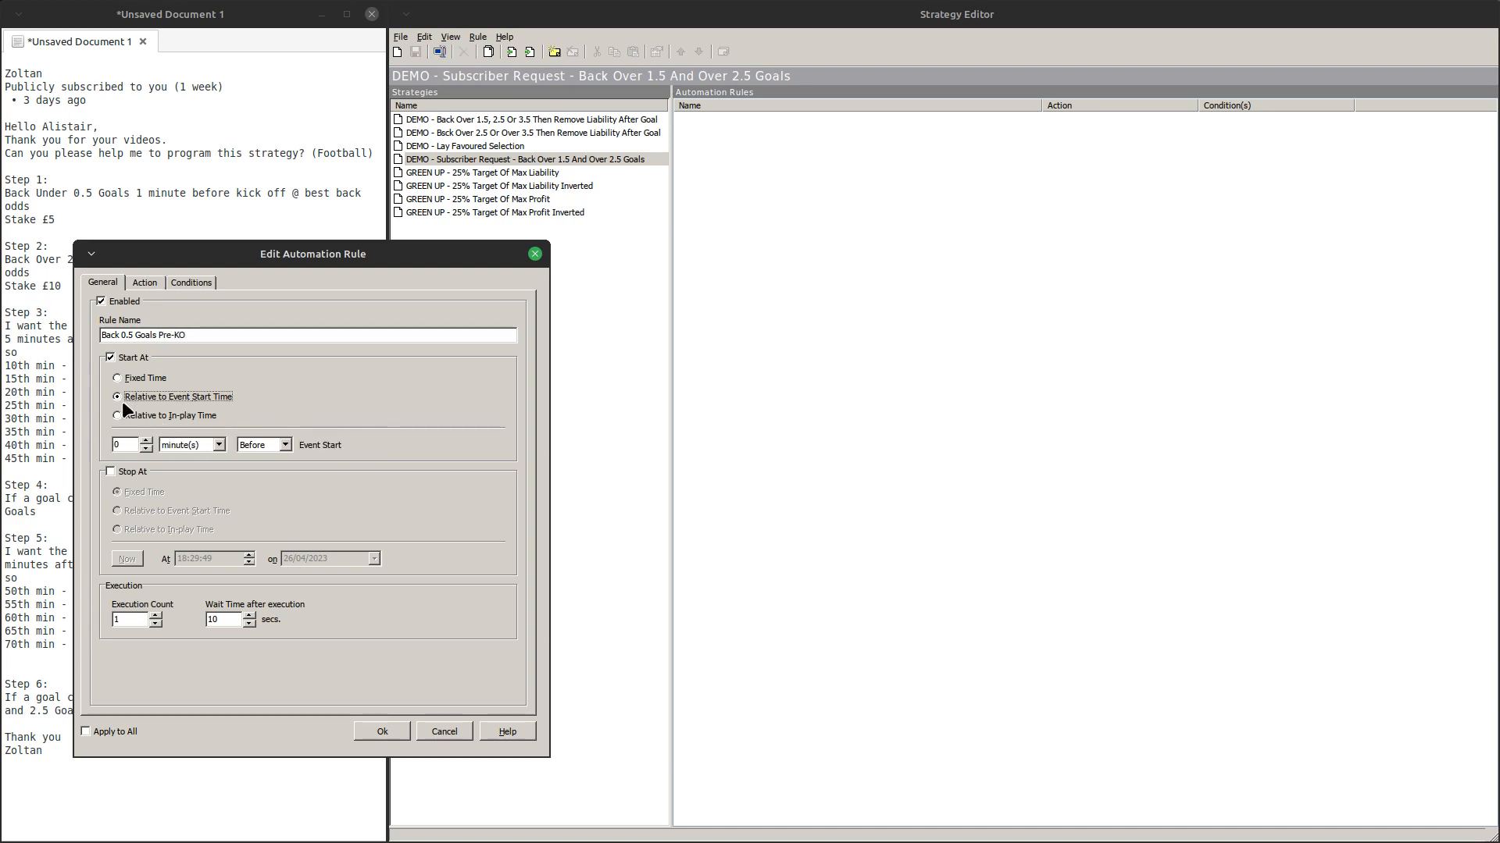
click(144, 441)
Set the rule's action to Place a Bet and choose OVER_UNDER_05 as its other market
drag(181, 254, 271, 273)
click(235, 302)
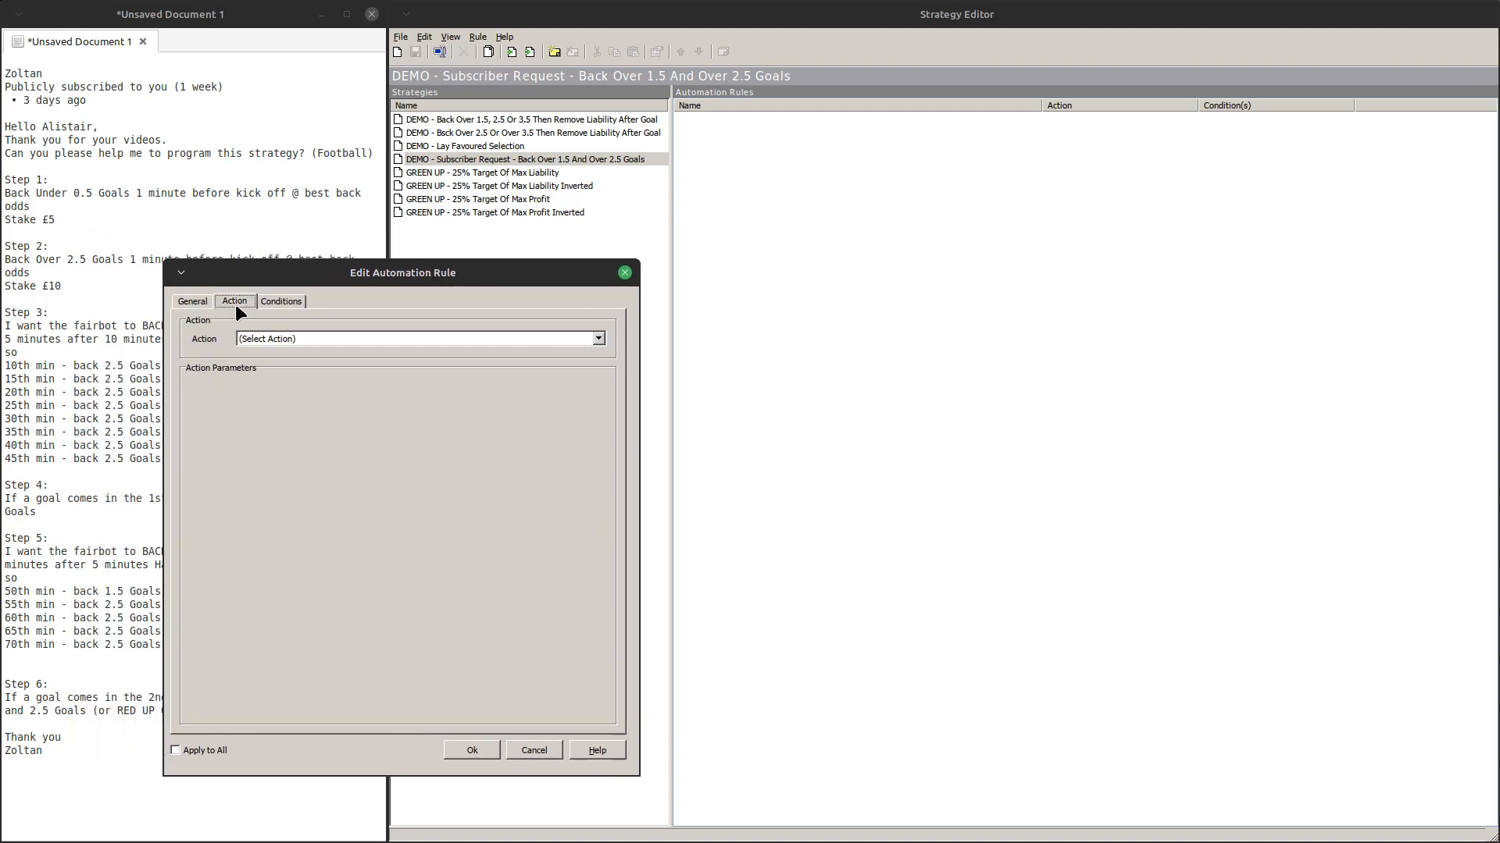
click(267, 339)
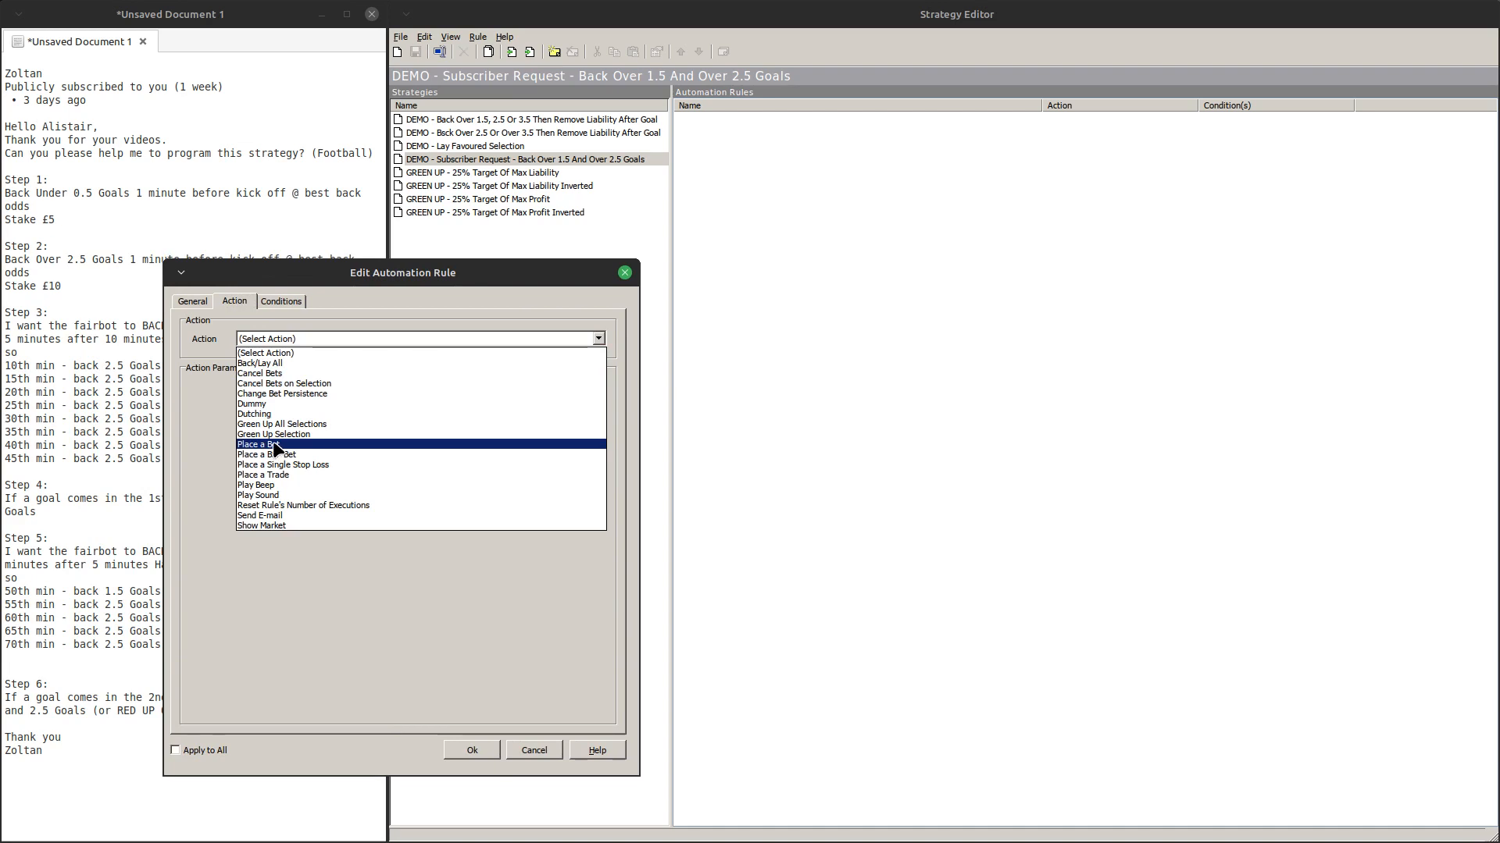
click(276, 445)
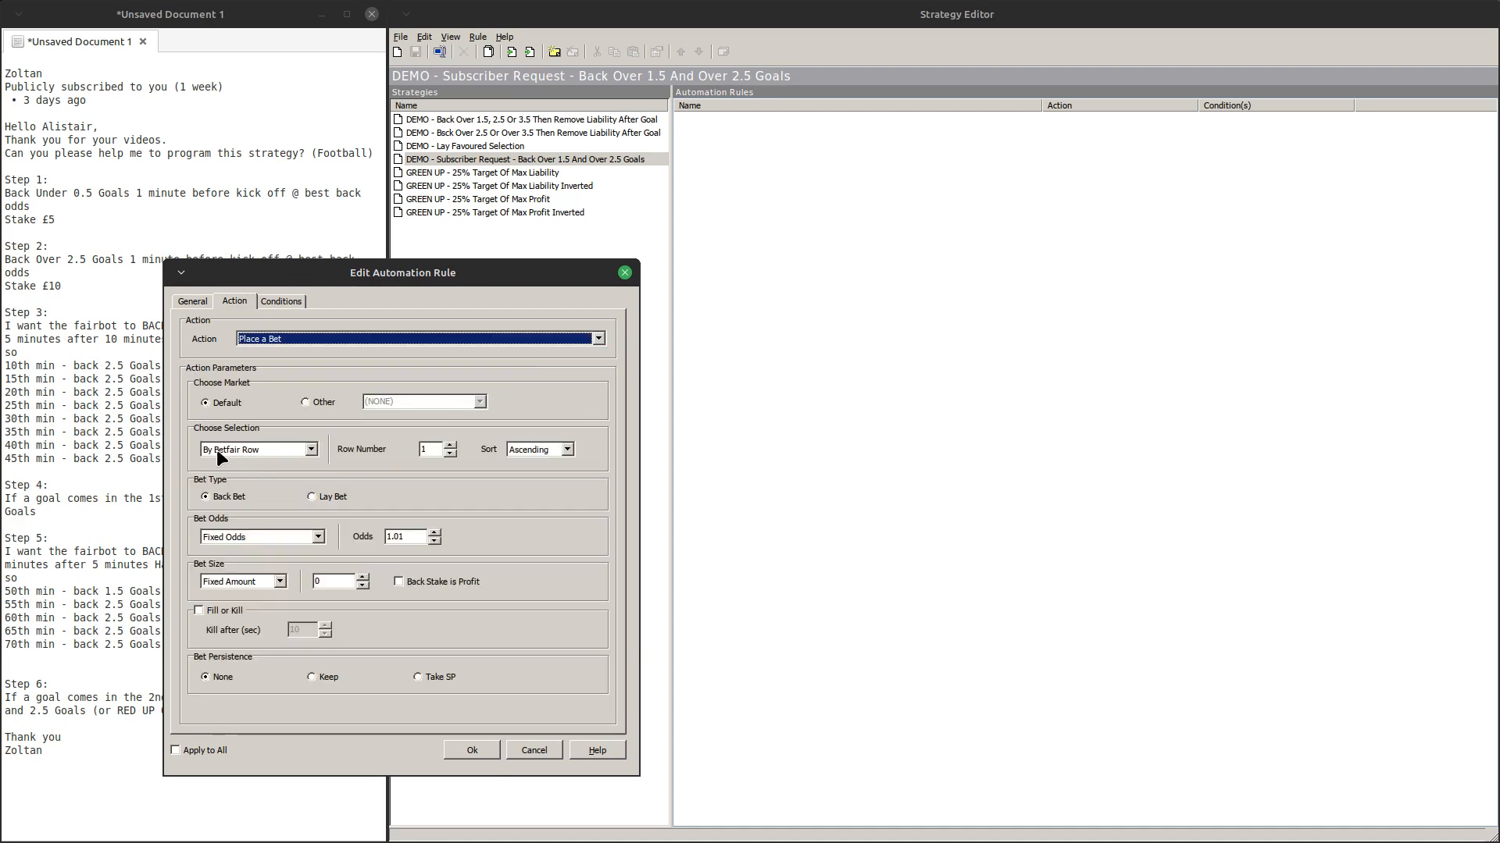
click(309, 402)
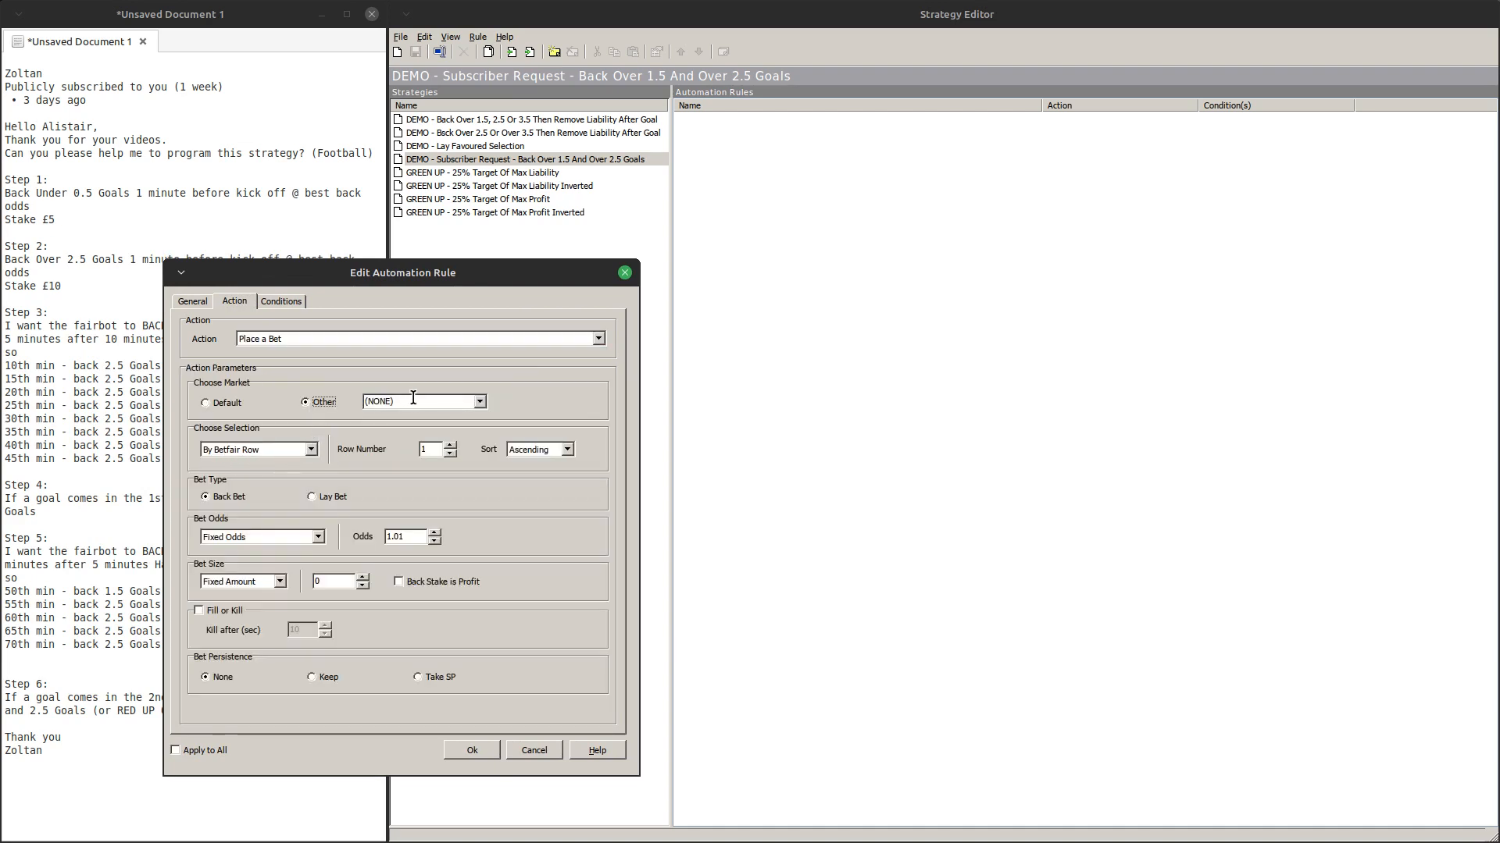
click(479, 403)
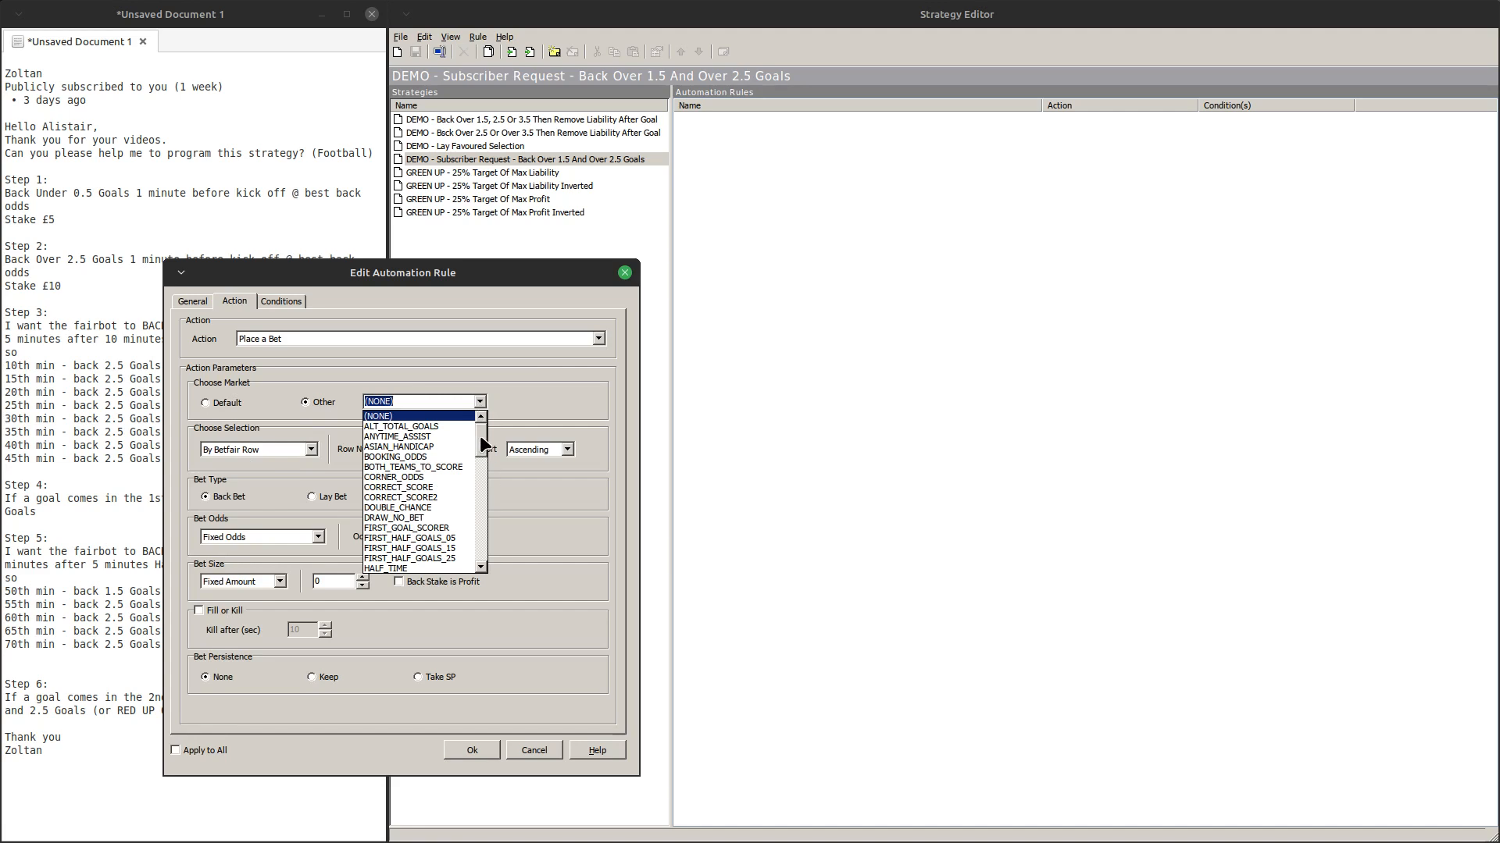
drag(481, 437, 484, 475)
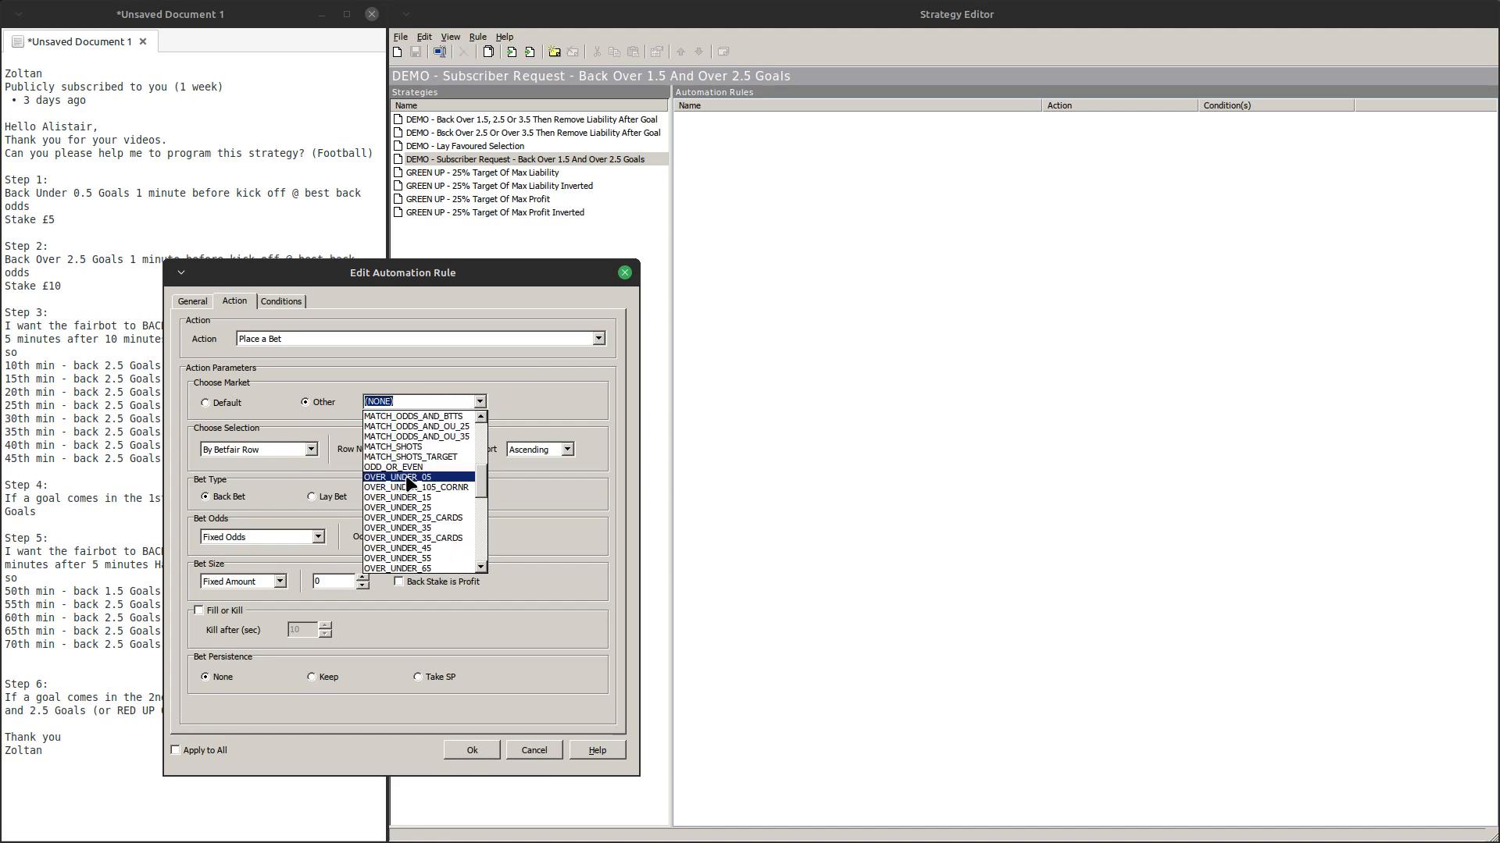
click(407, 478)
Choose the bet's selection by name as Over 0.5 Goals
click(289, 451)
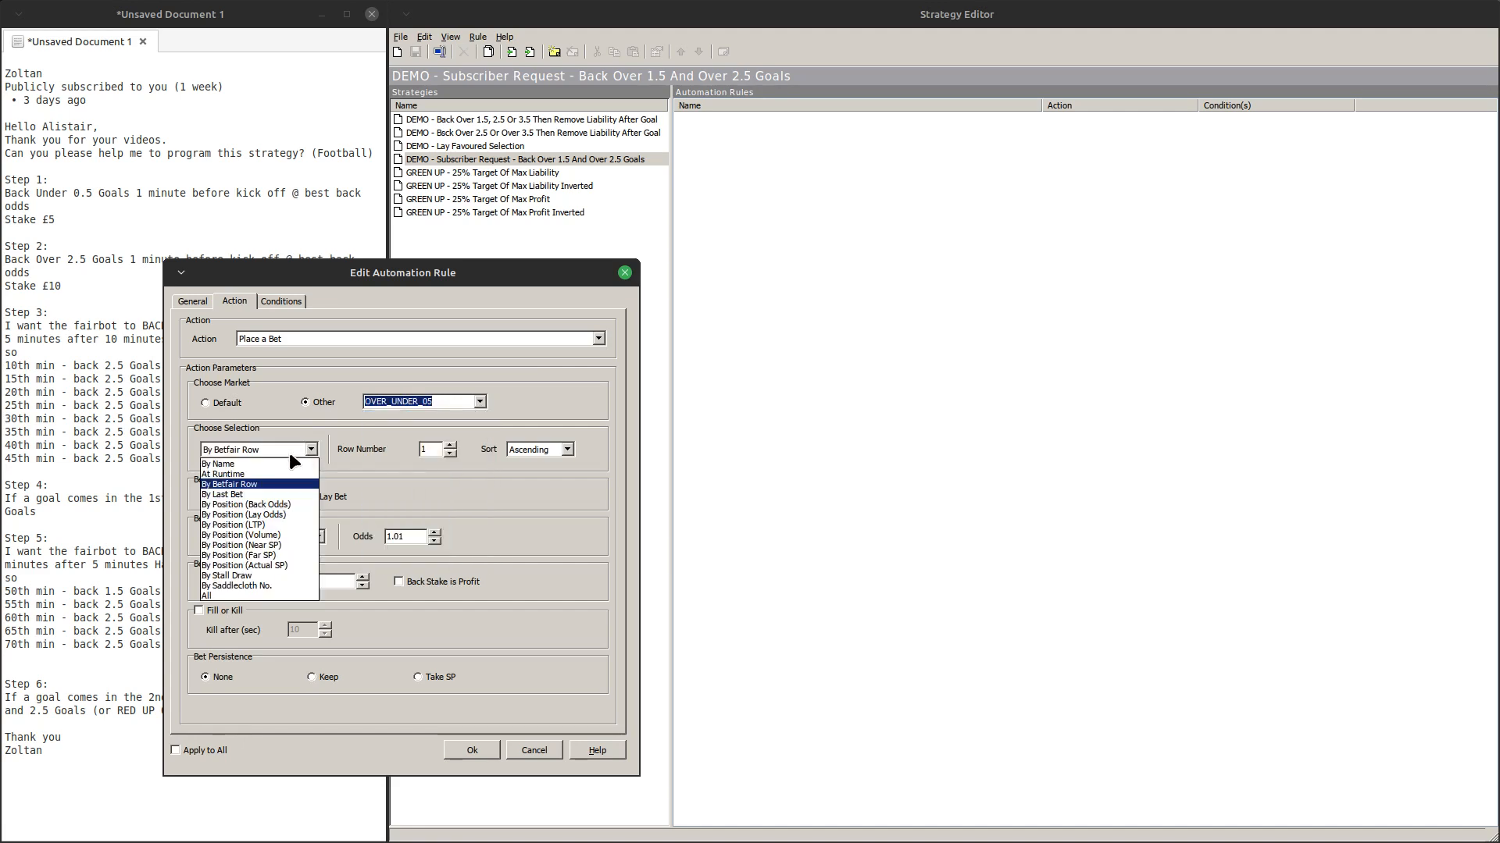
click(244, 465)
click(464, 450)
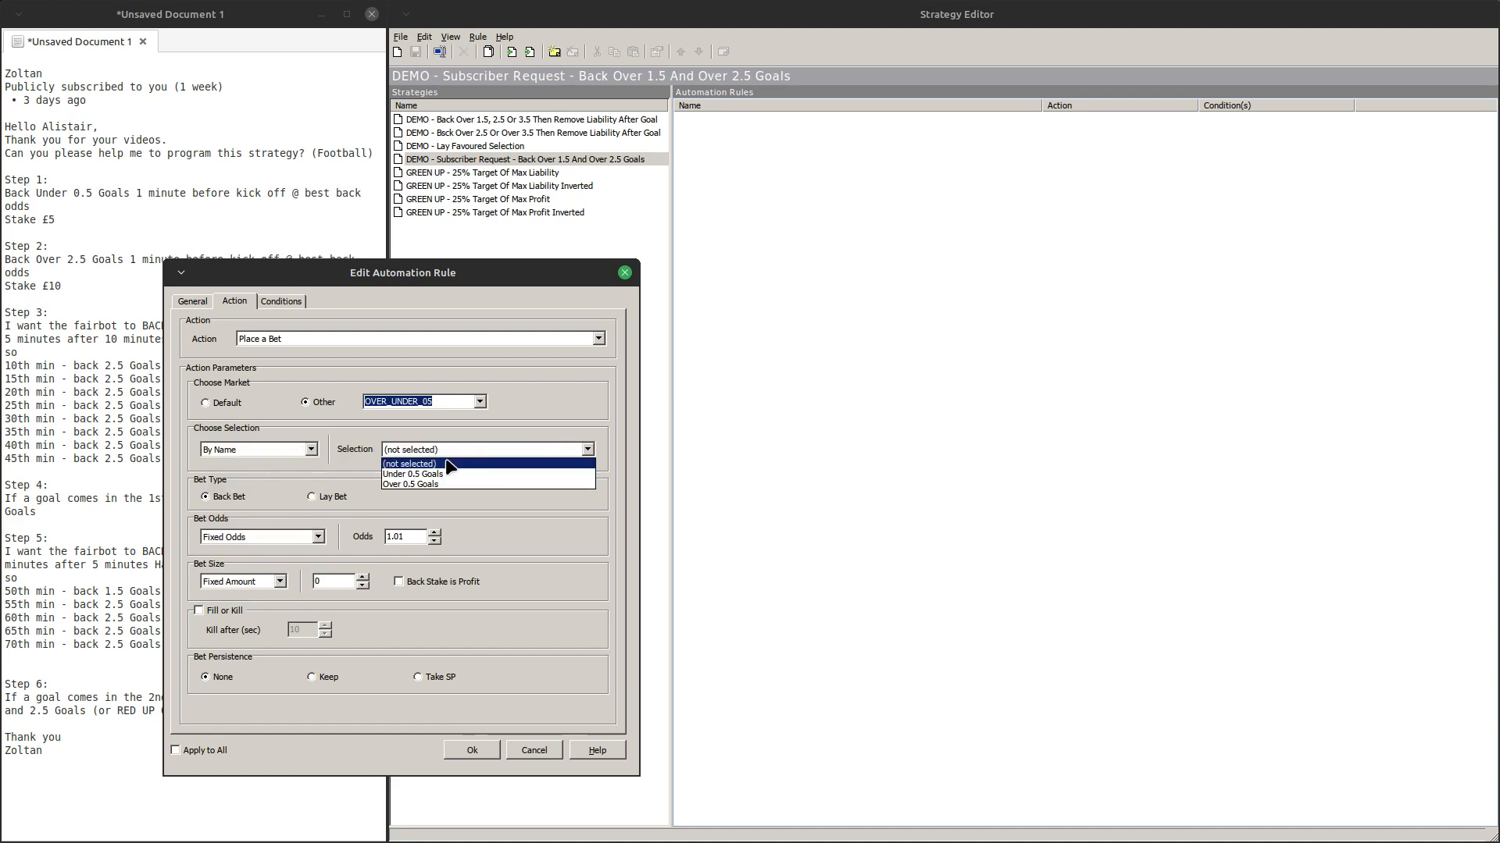
click(442, 485)
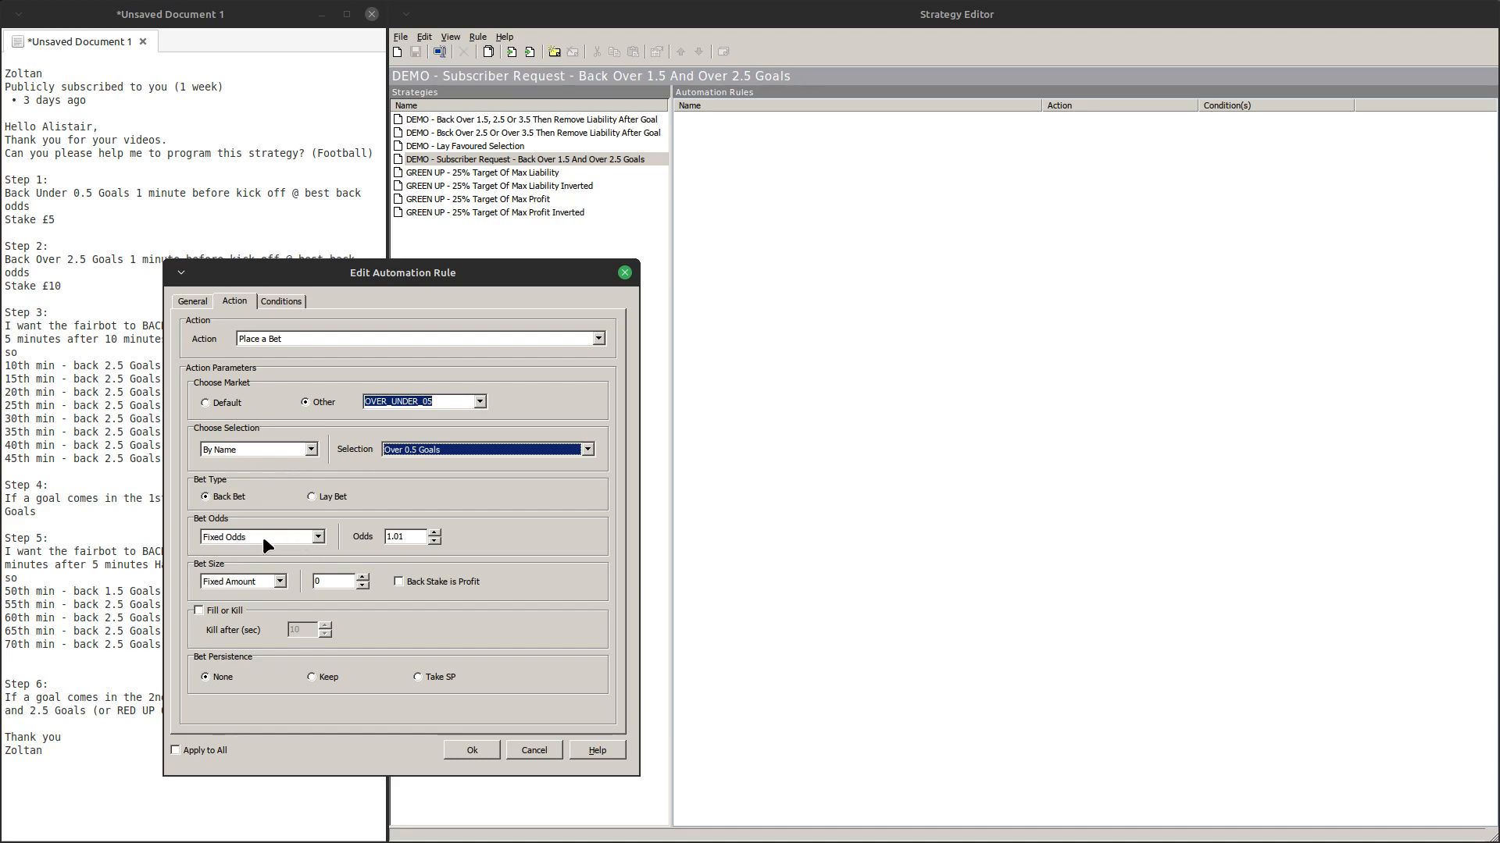
Set the bet odds to Best Back Odds with a fixed stake of 5, and save the rule
click(318, 533)
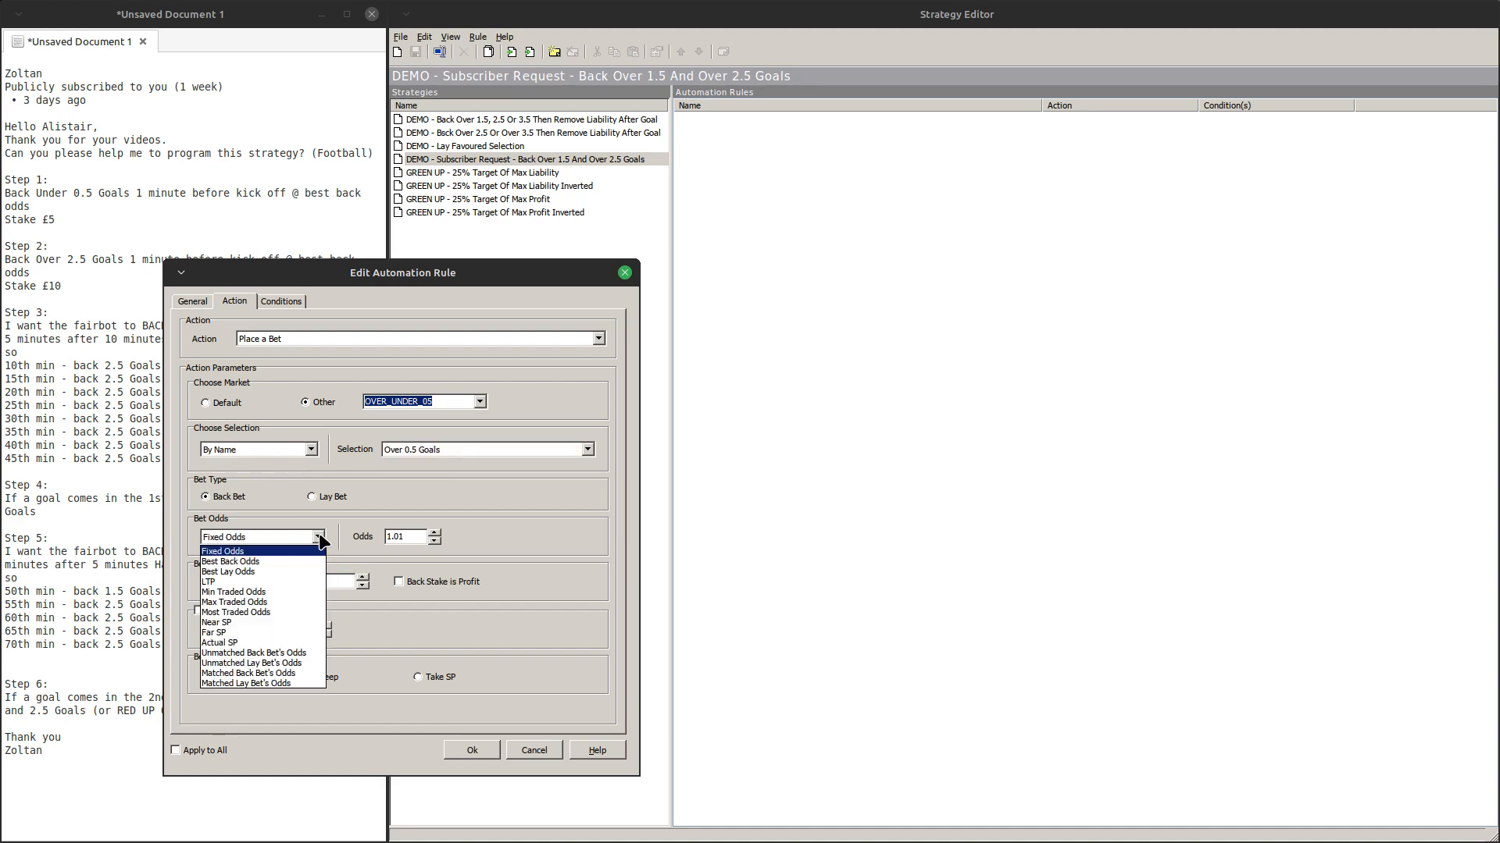
click(257, 564)
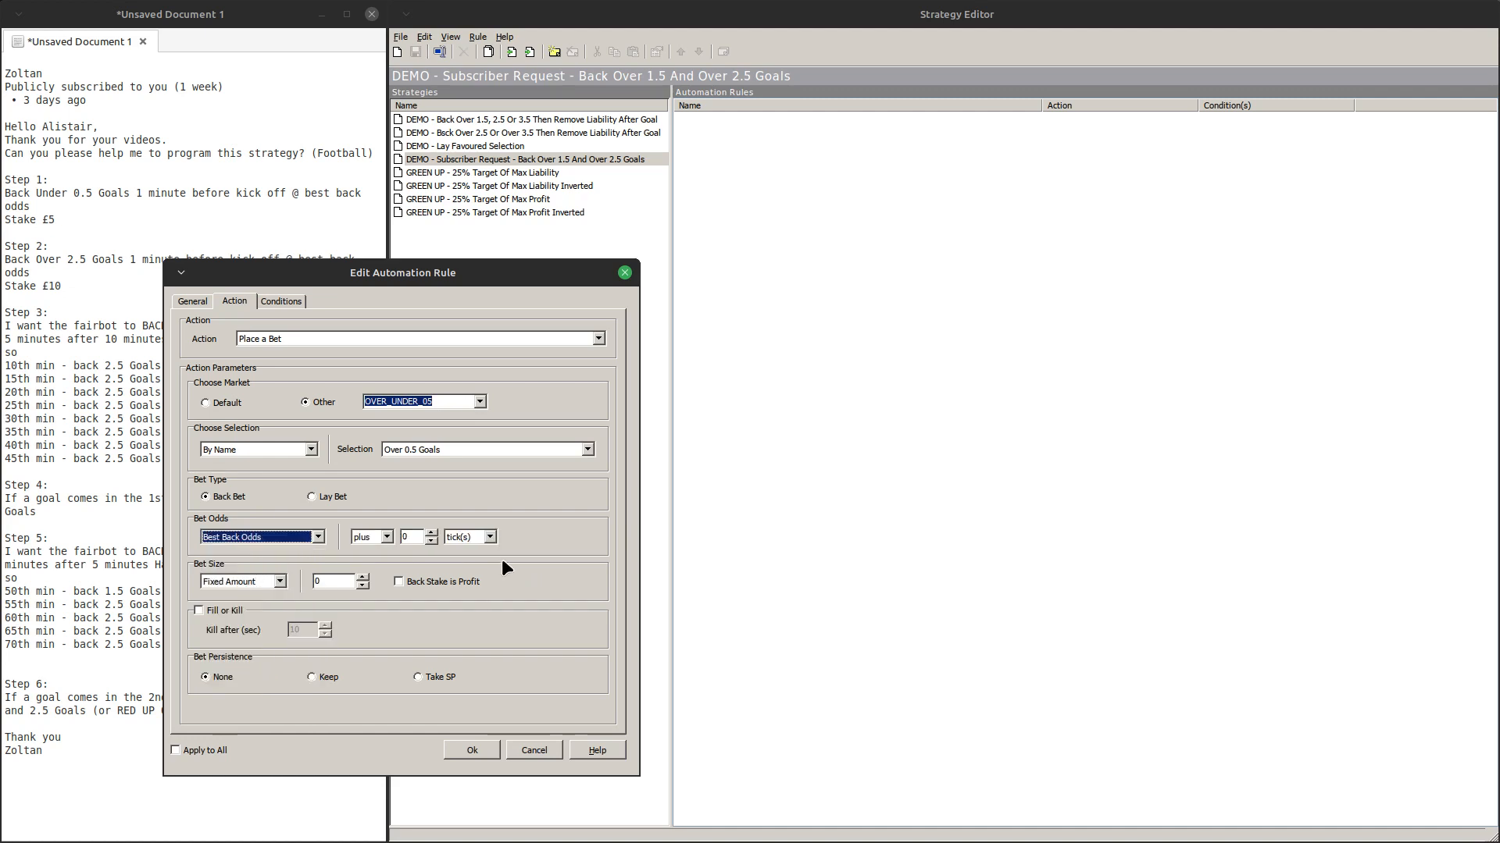
double_click(330, 579)
text(5)
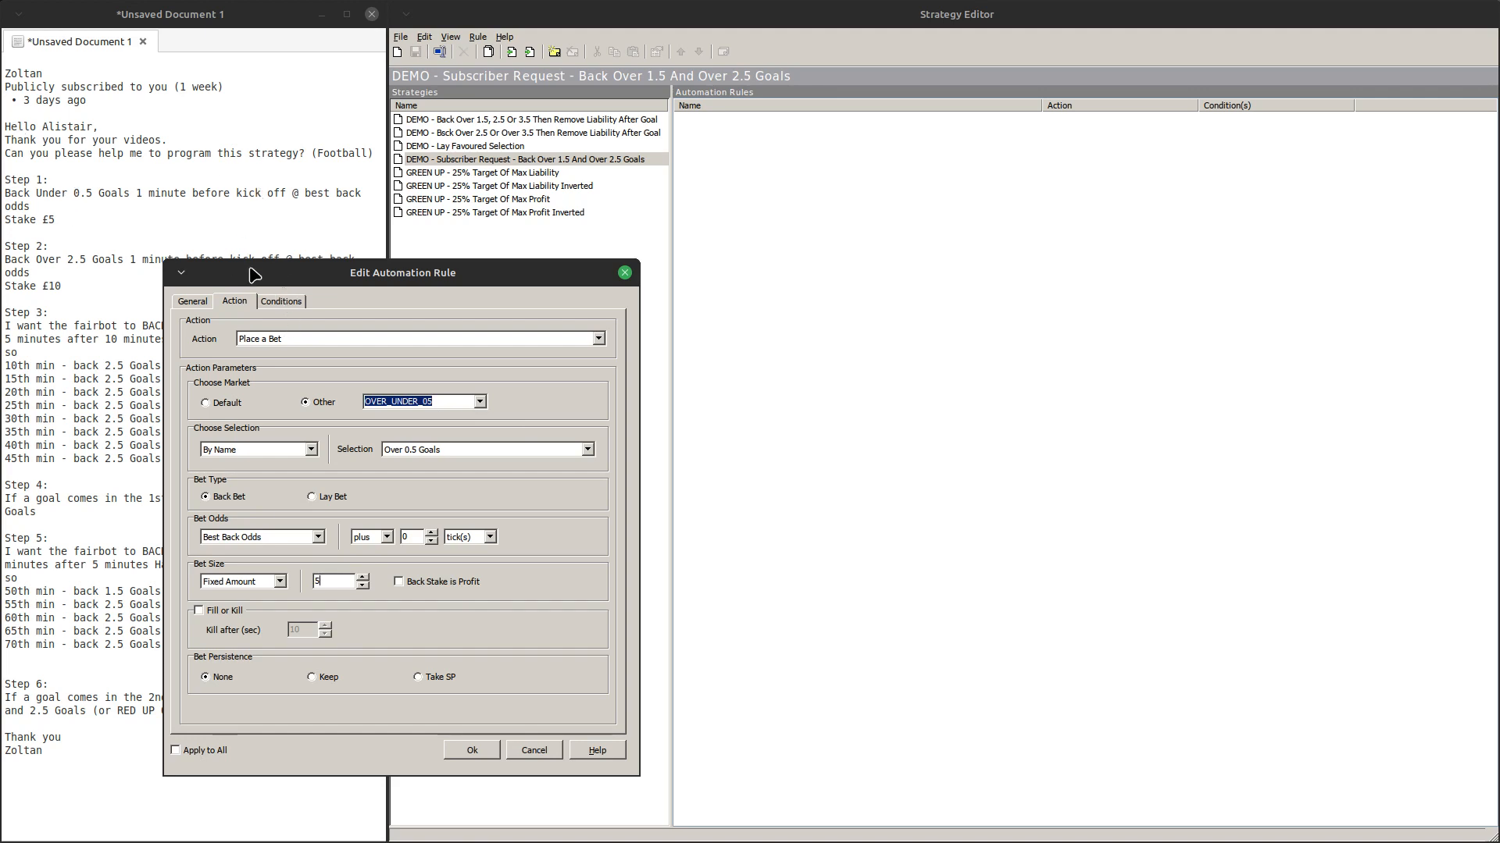
drag(254, 275, 434, 271)
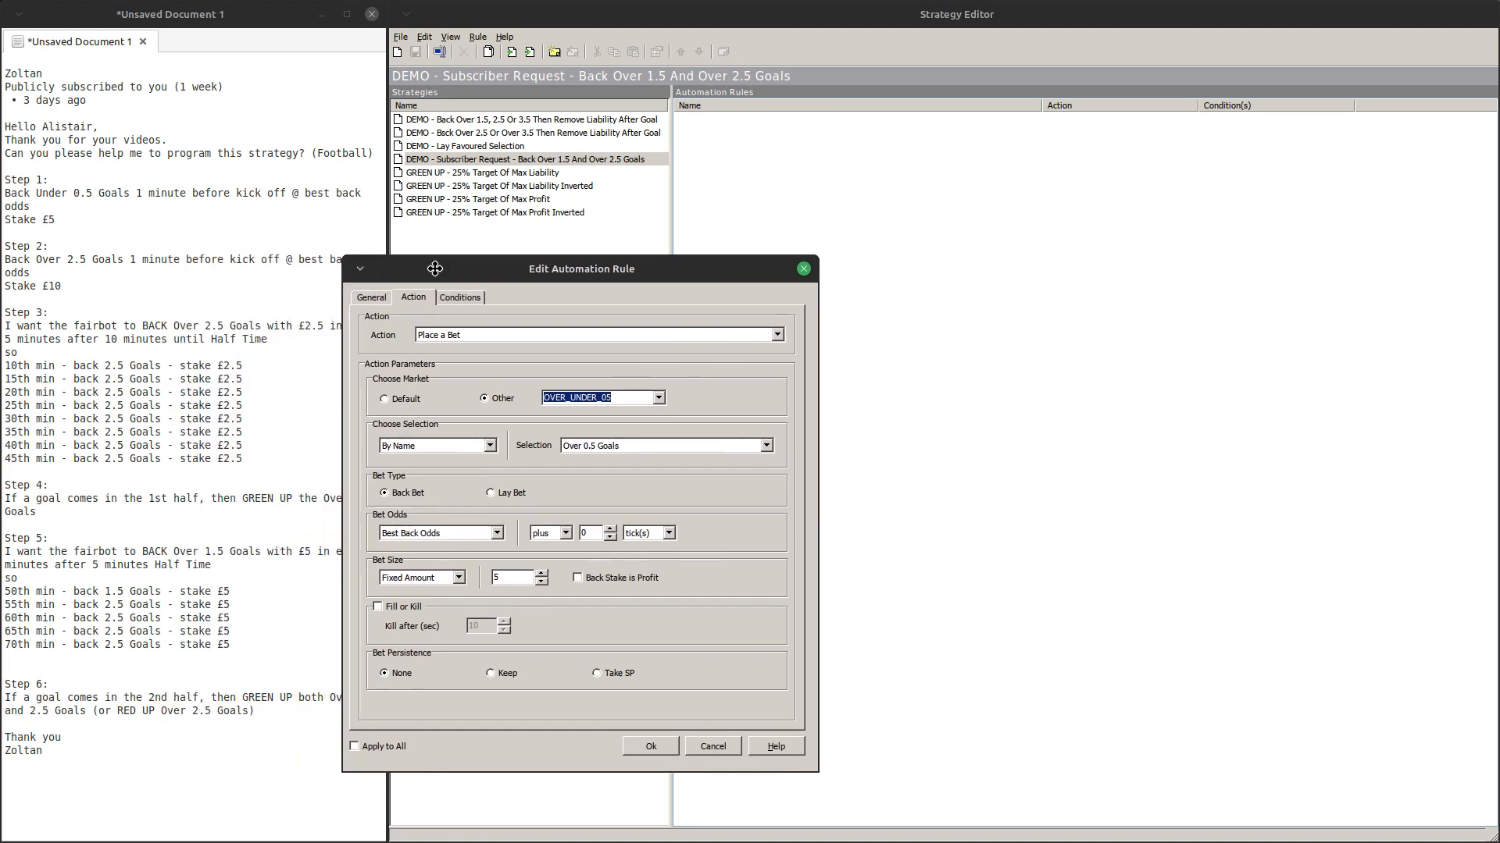
click(654, 746)
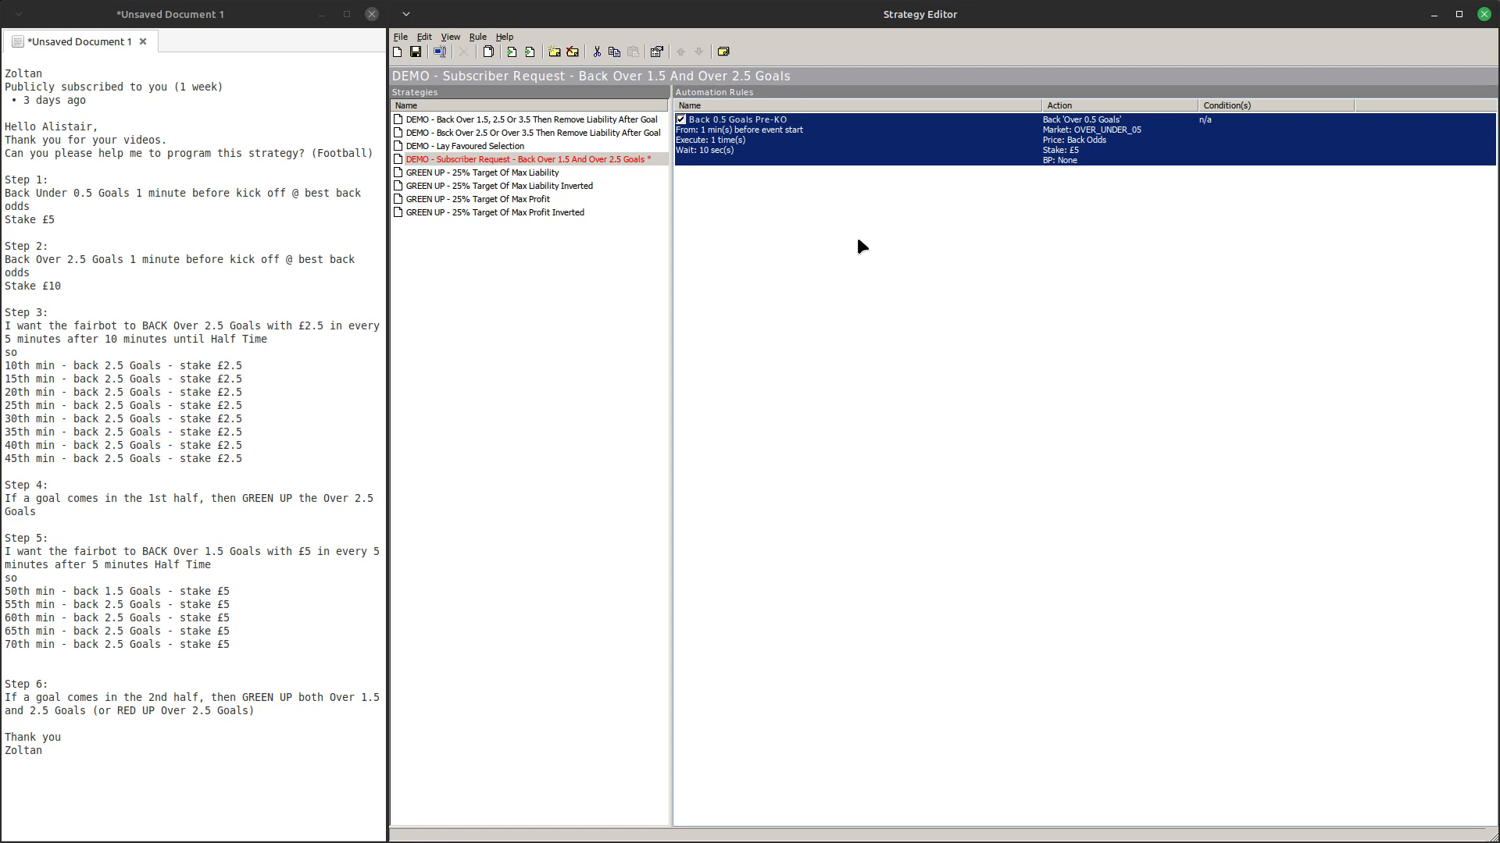
Duplicate the "Back 0.5 Goals Pre-KO" rule and rename the copy "Back 2.5 Goals Pre-KO"
key(ctrl+c)
key(ctrl+v)
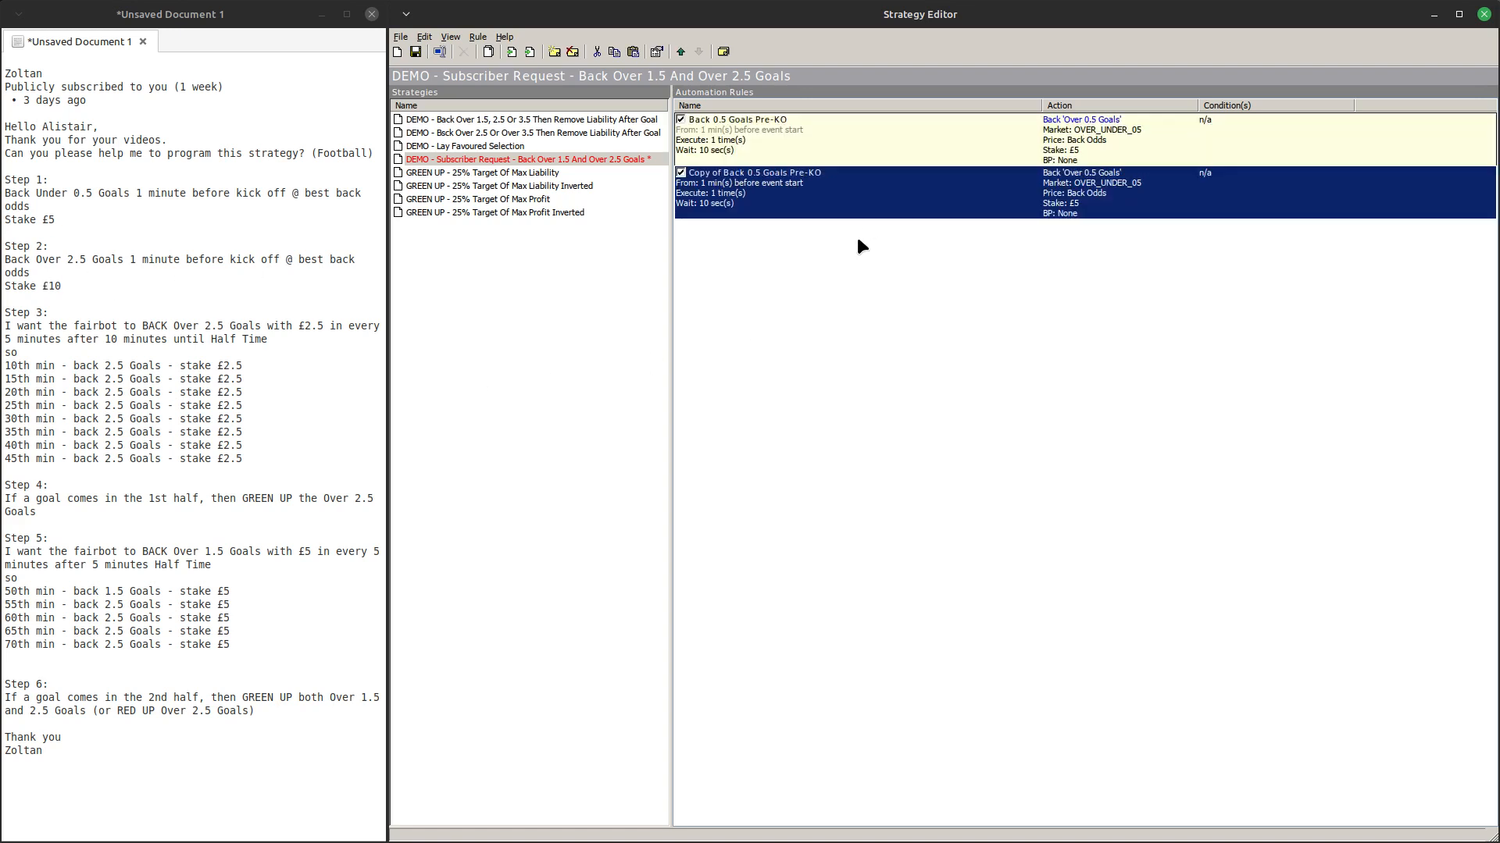
right_click(795, 208)
click(809, 285)
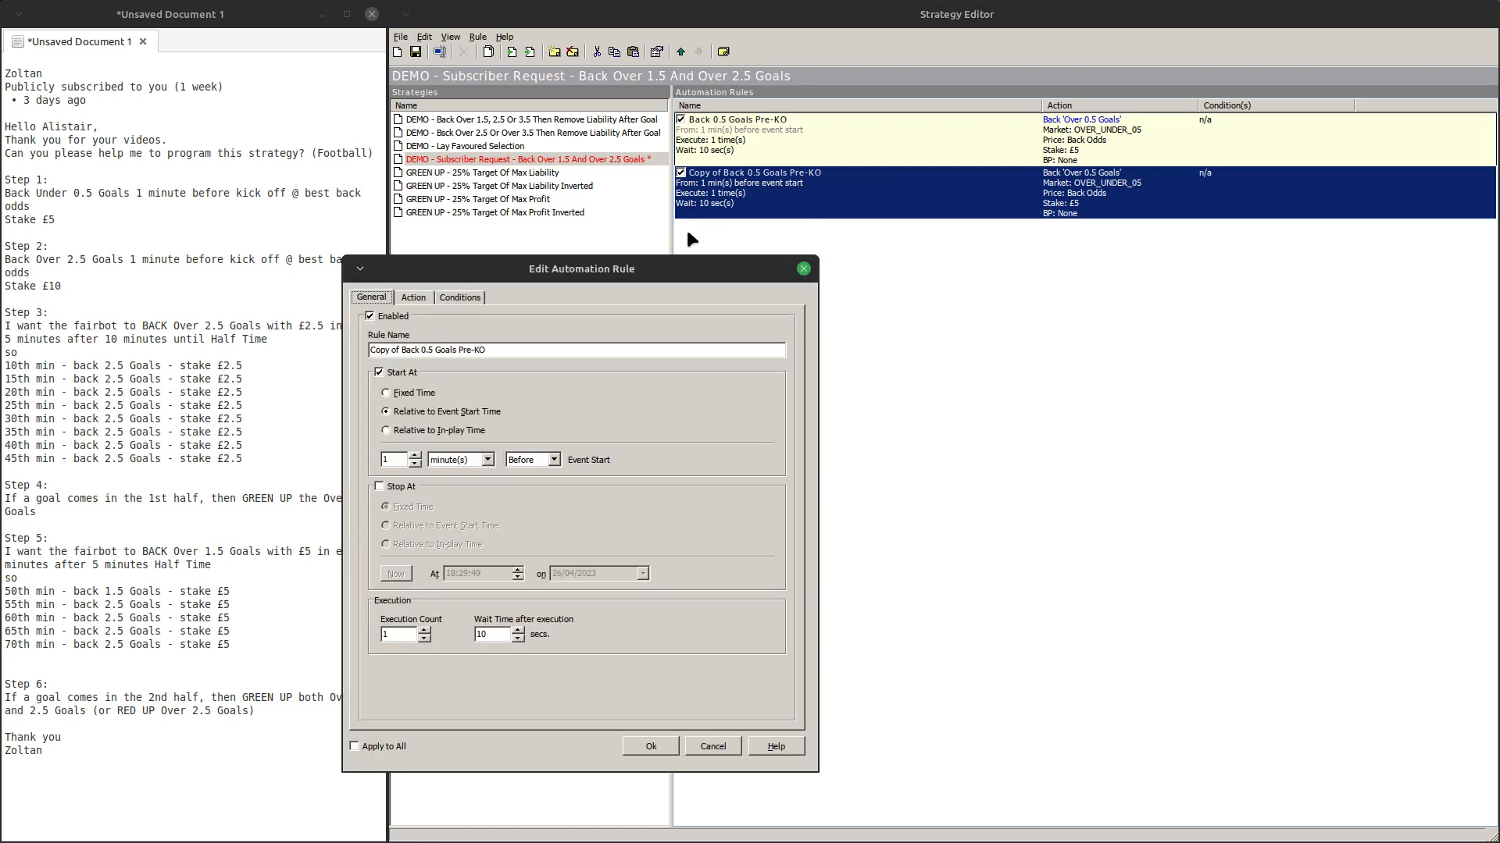
click(403, 350)
drag(402, 350, 364, 336)
key(BackSpace)
click(391, 351)
key(Delete)
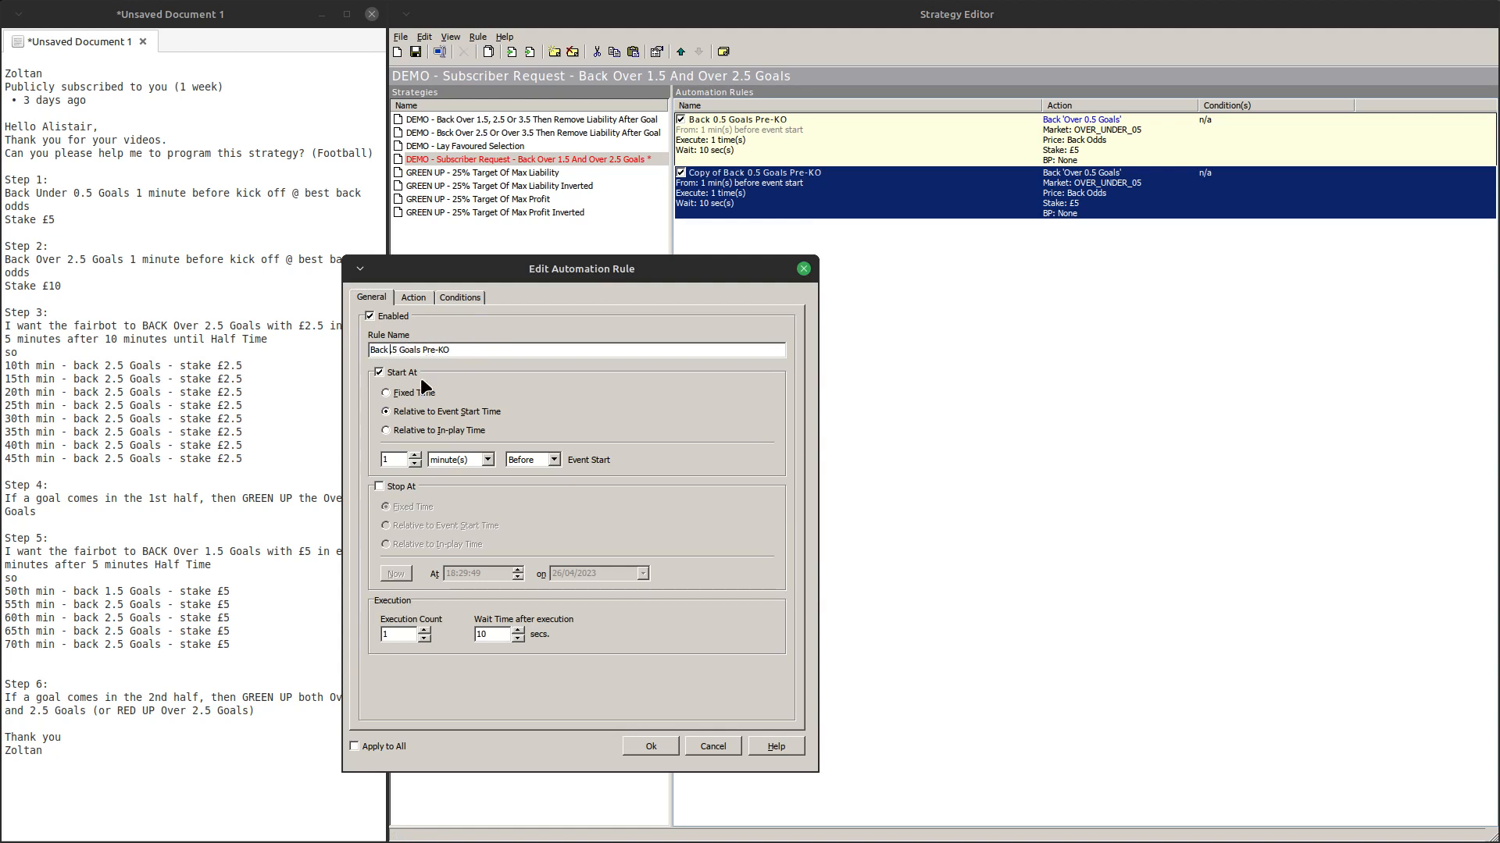
text(2)
Change the copied rule's market to OVER_UNDER_25 and its selection to Over 2.5 Goals
click(411, 298)
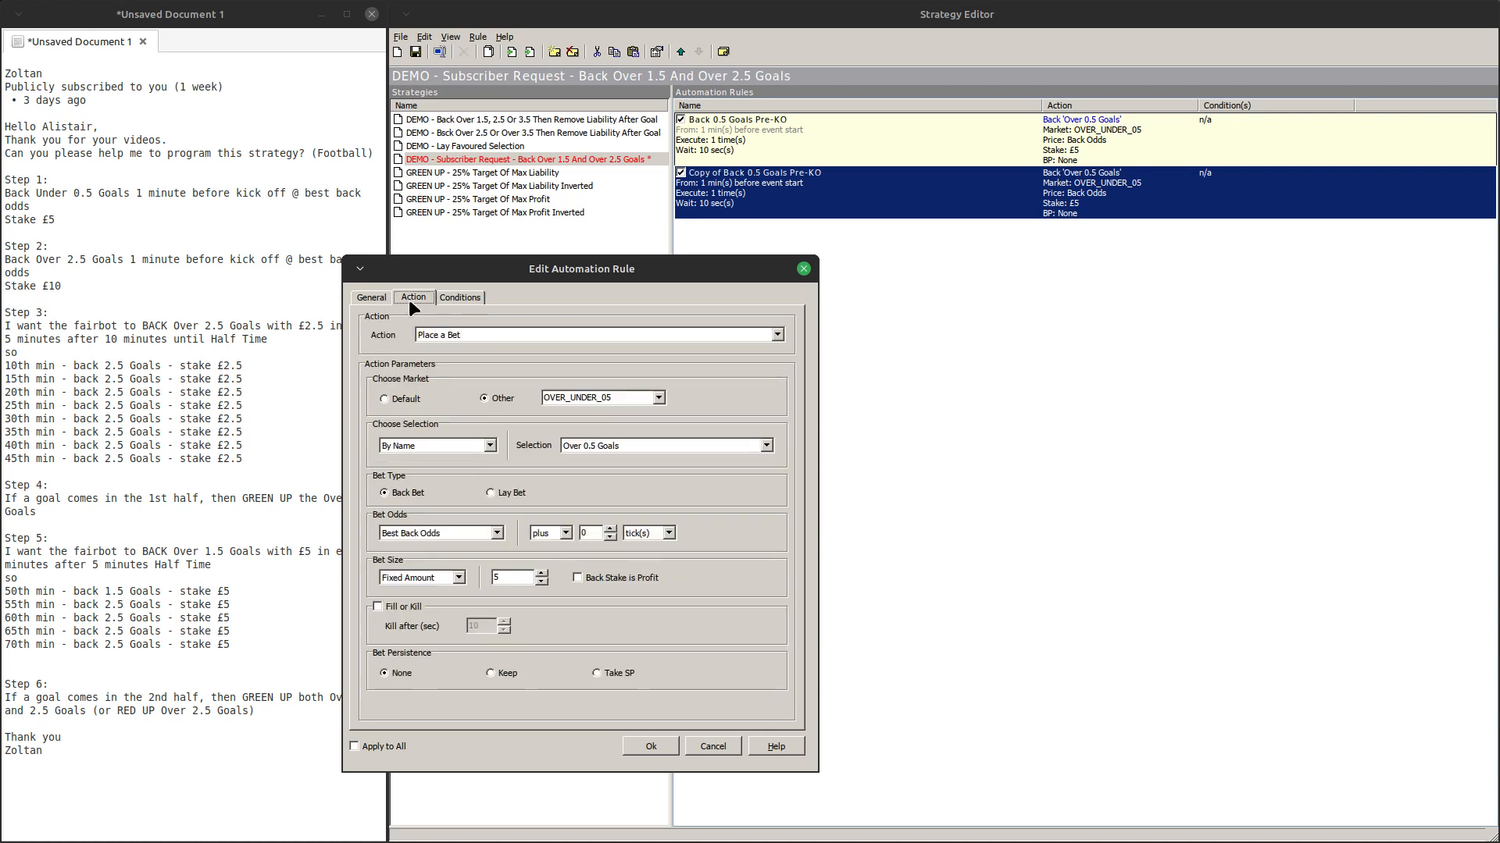
click(659, 396)
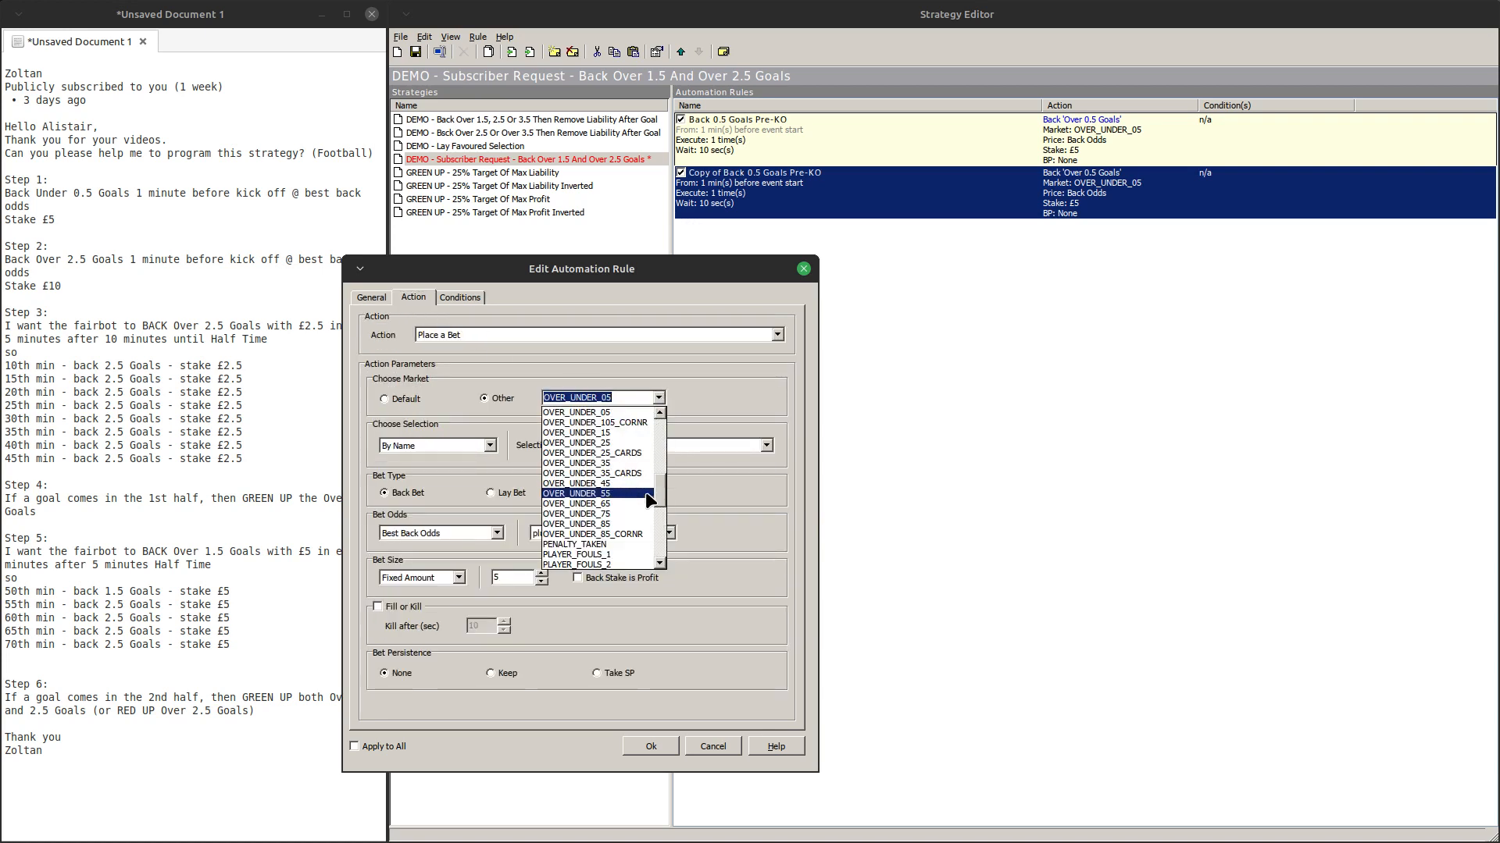
click(594, 443)
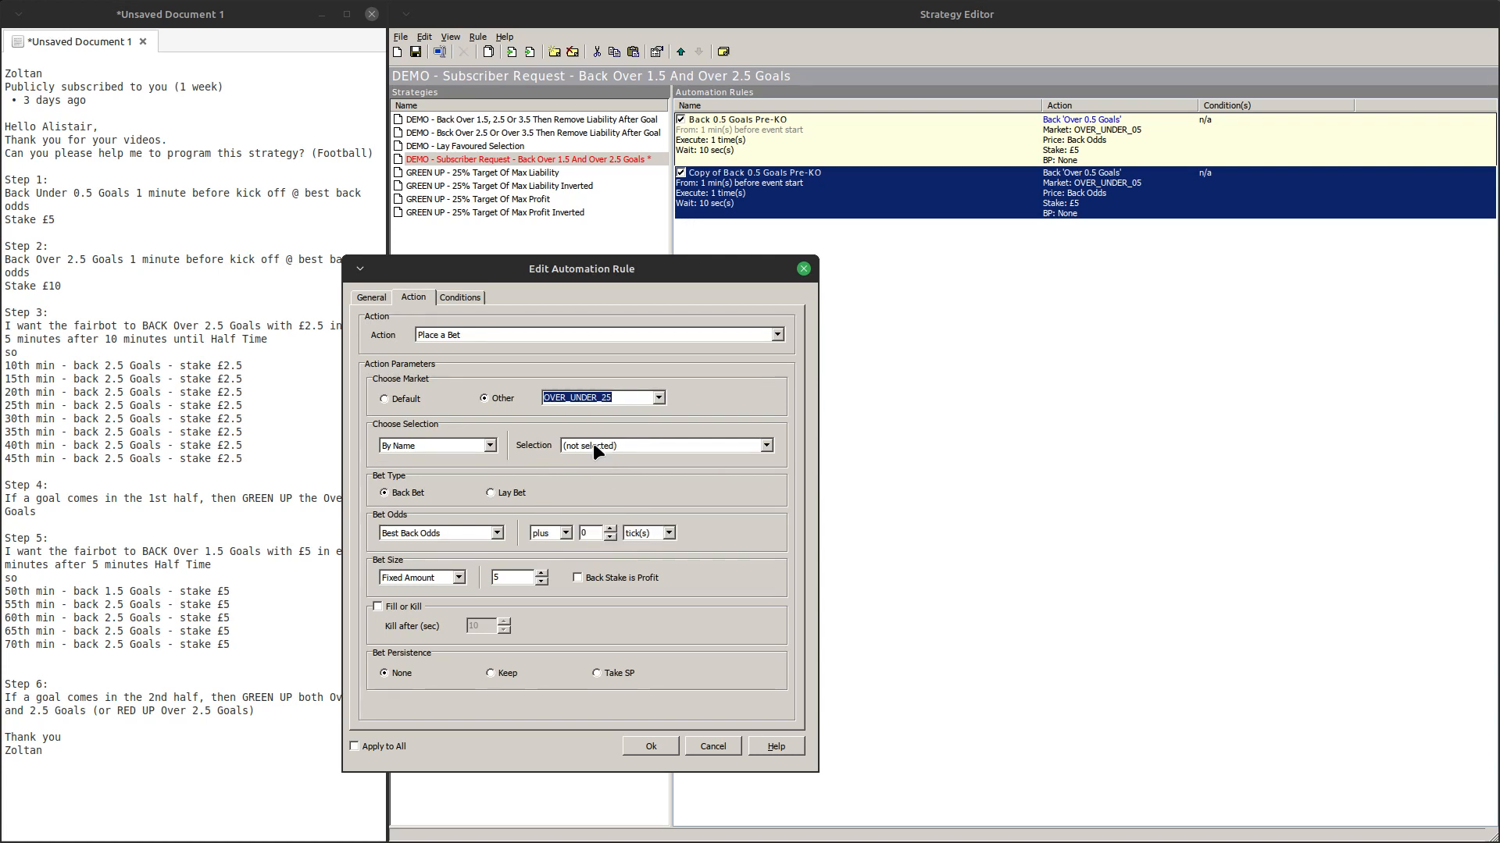
click(588, 443)
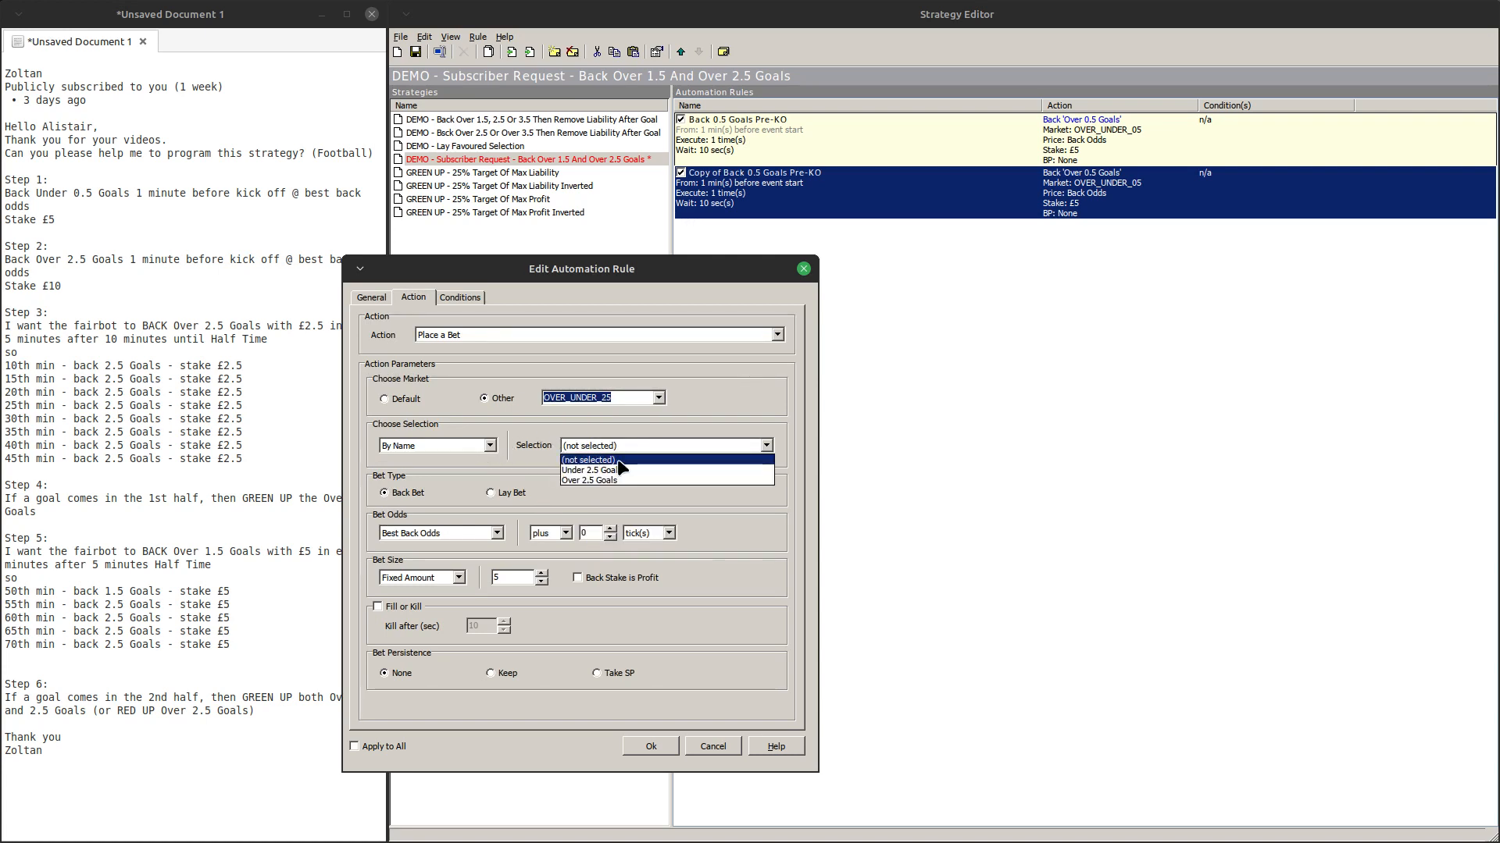
click(602, 481)
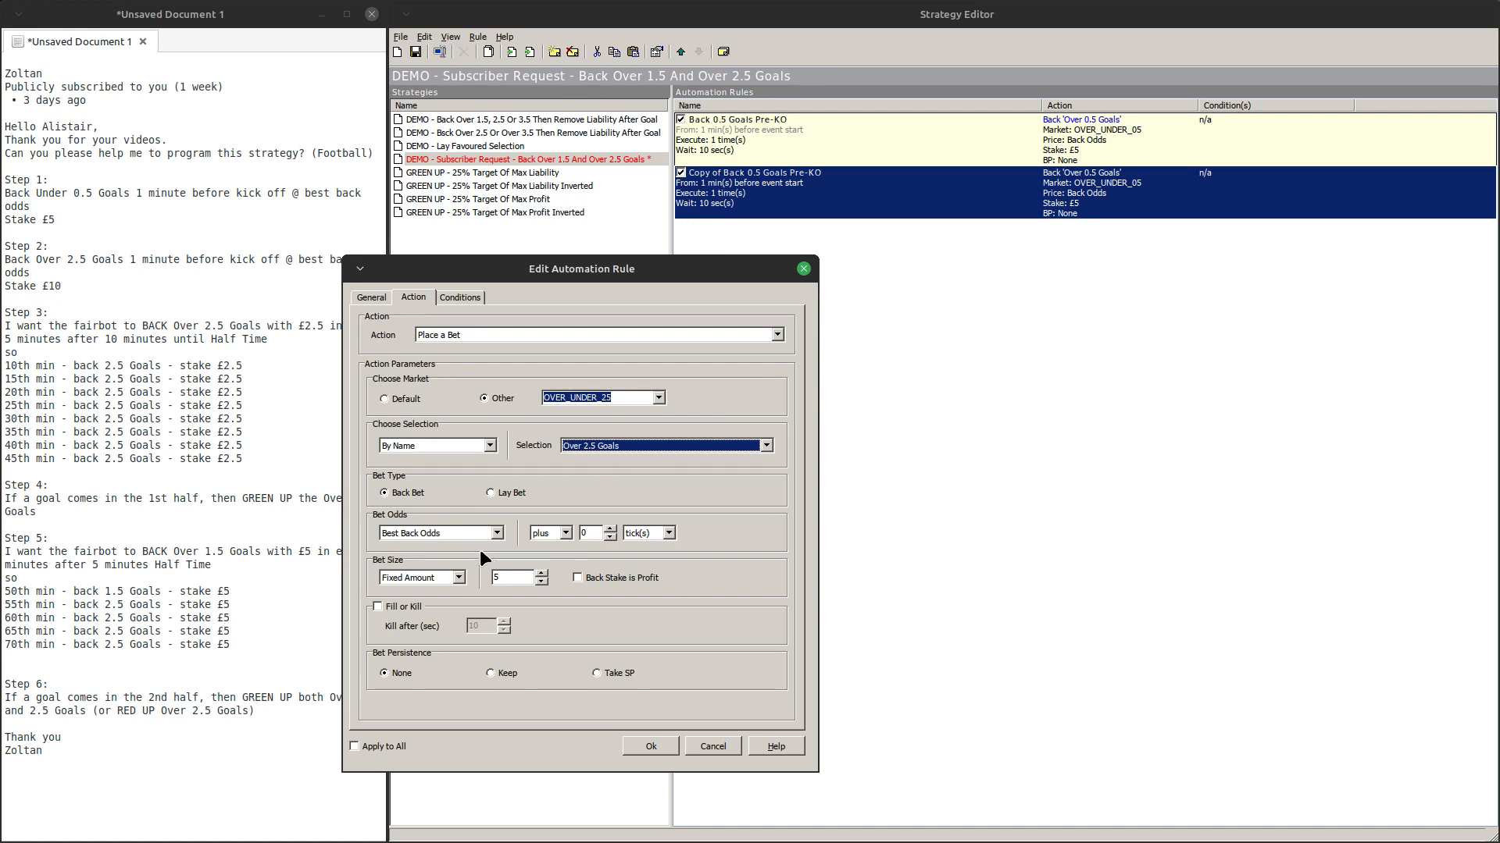
Set the fixed stake of the Over 2.5 Goals bet to 10 and save the rule
double_click(504, 574)
text(10)
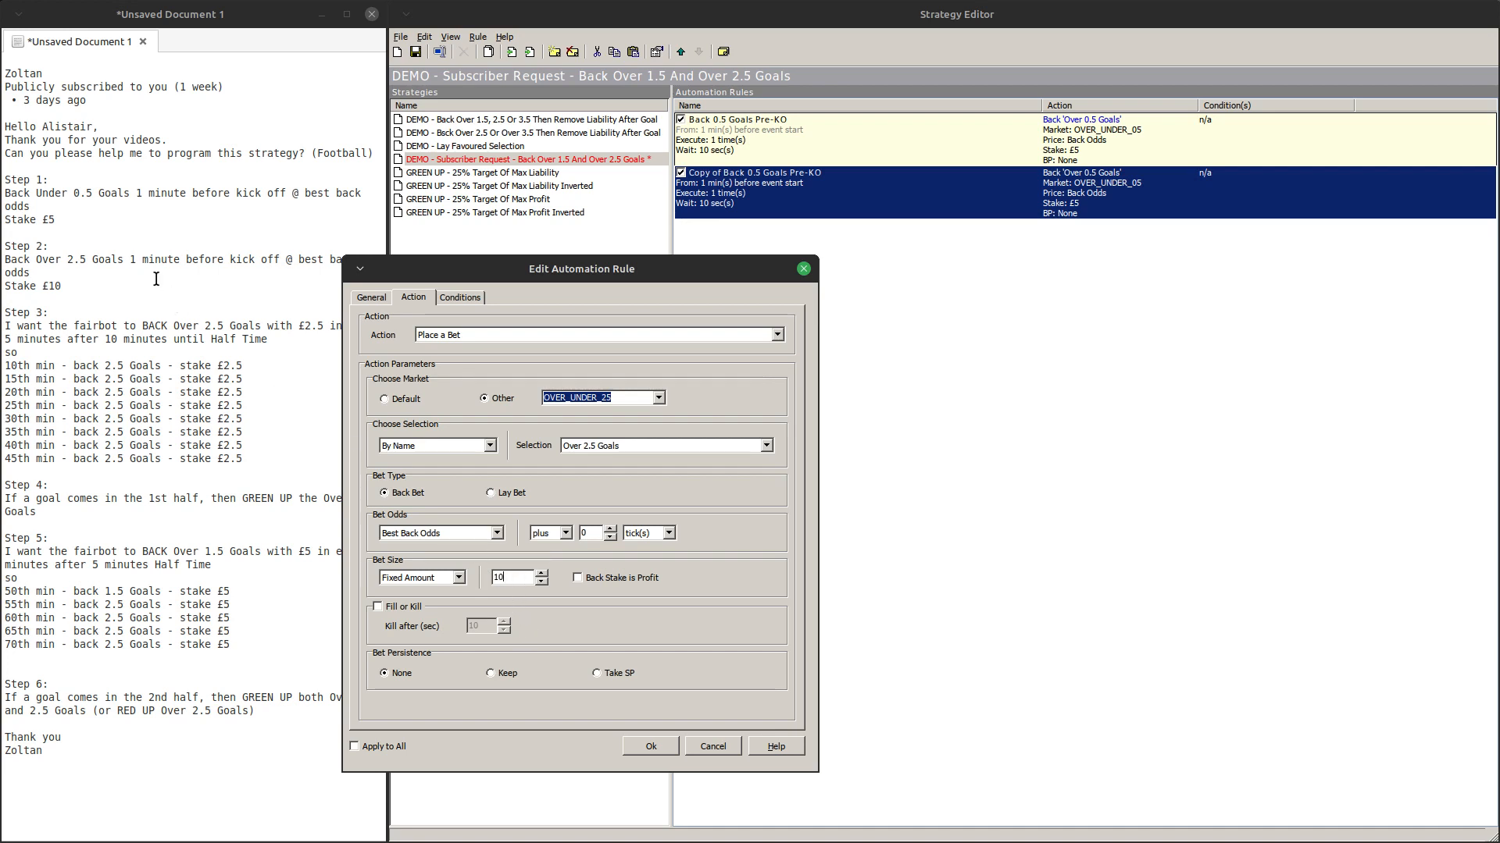
click(648, 747)
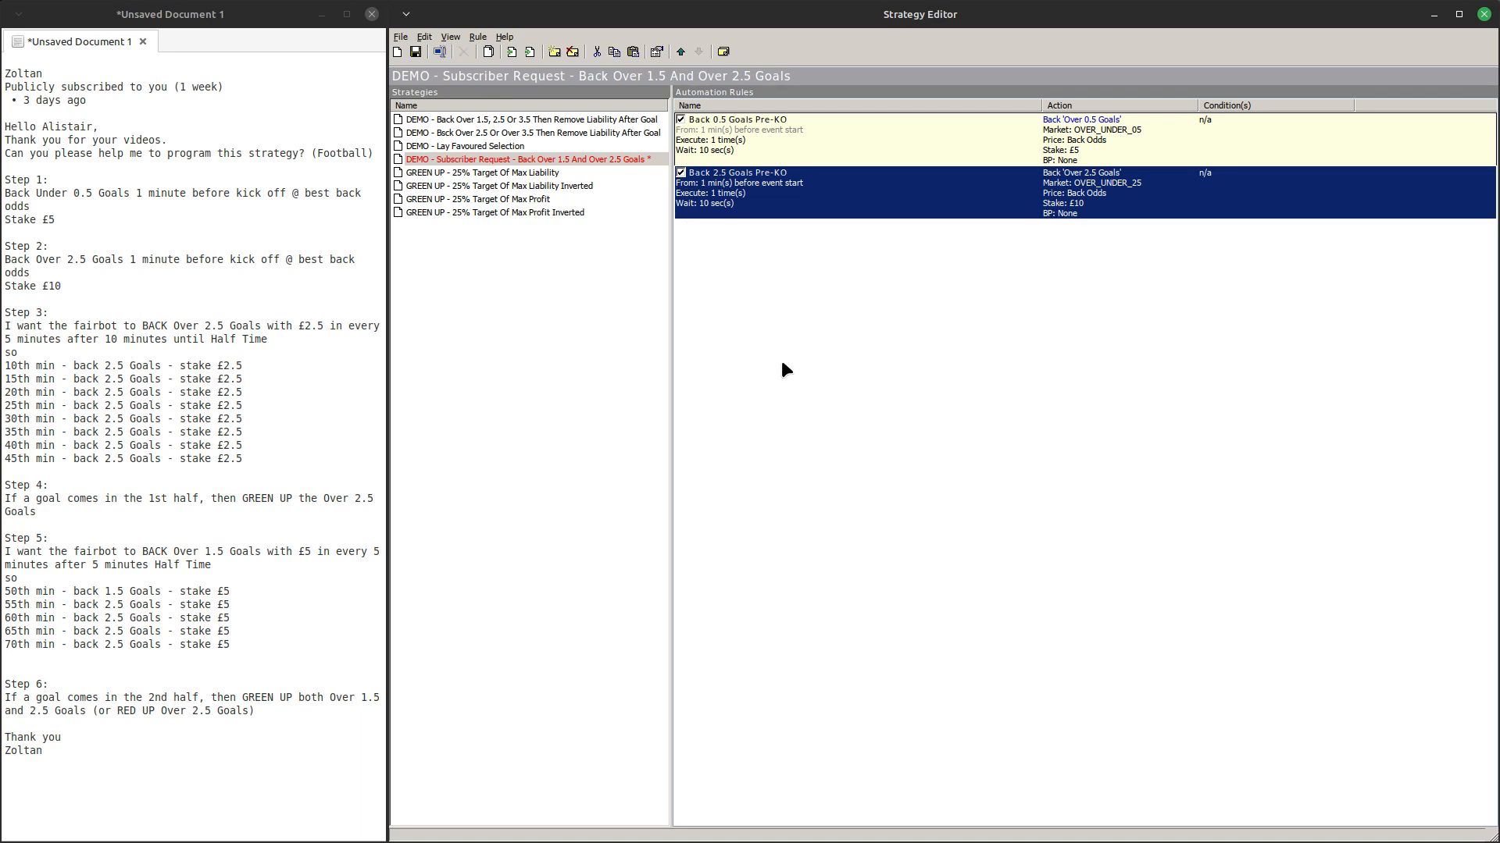
Paste a copy of the "Back 2.5 Goals Pre-KO" rule and rename it "Back 2.5 Goals During First Half"
key(ctrl+v)
right_click(724, 233)
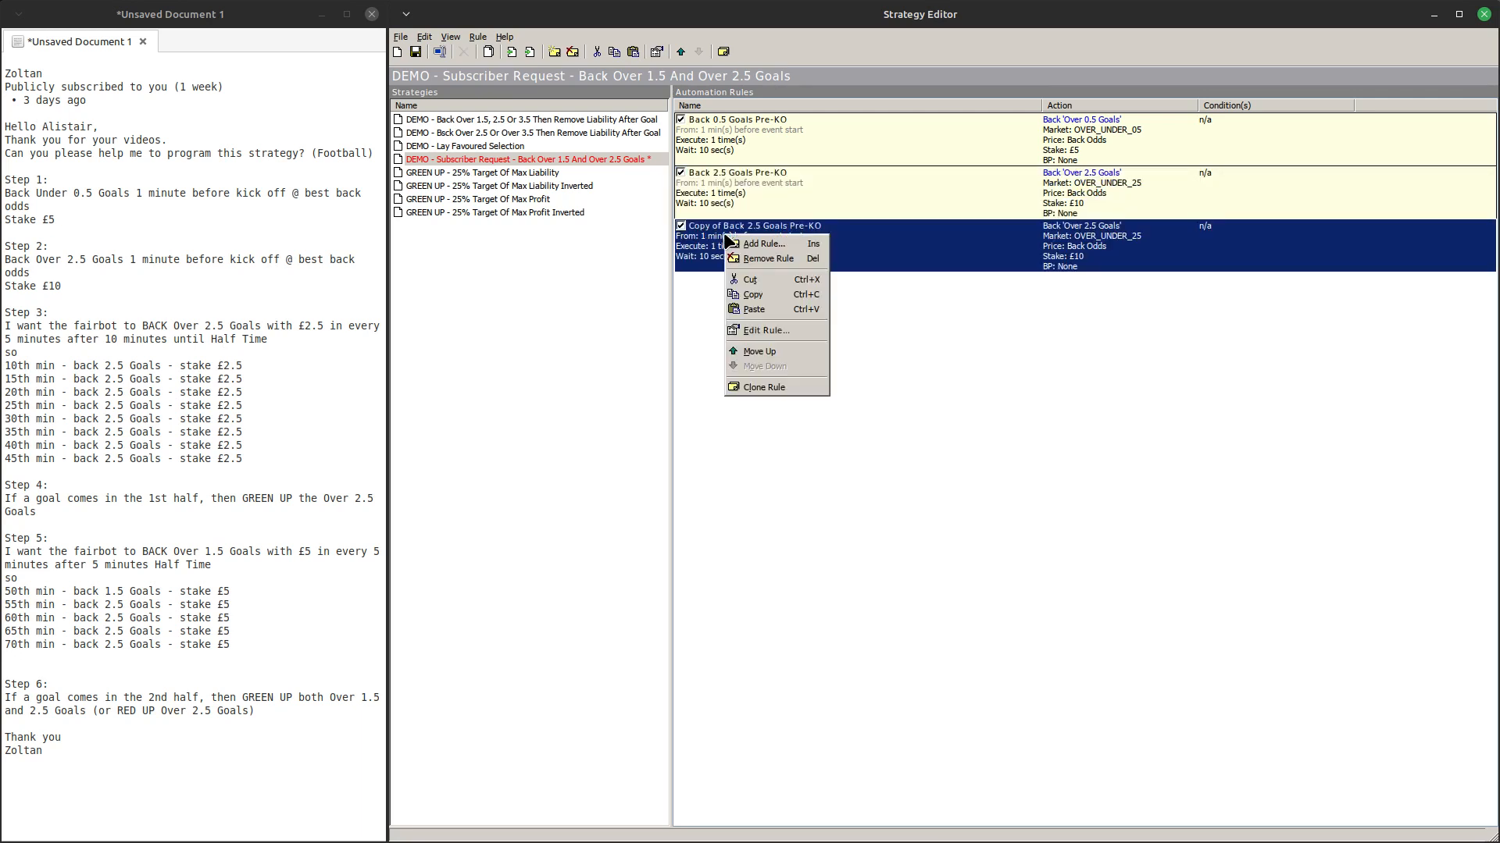
click(754, 333)
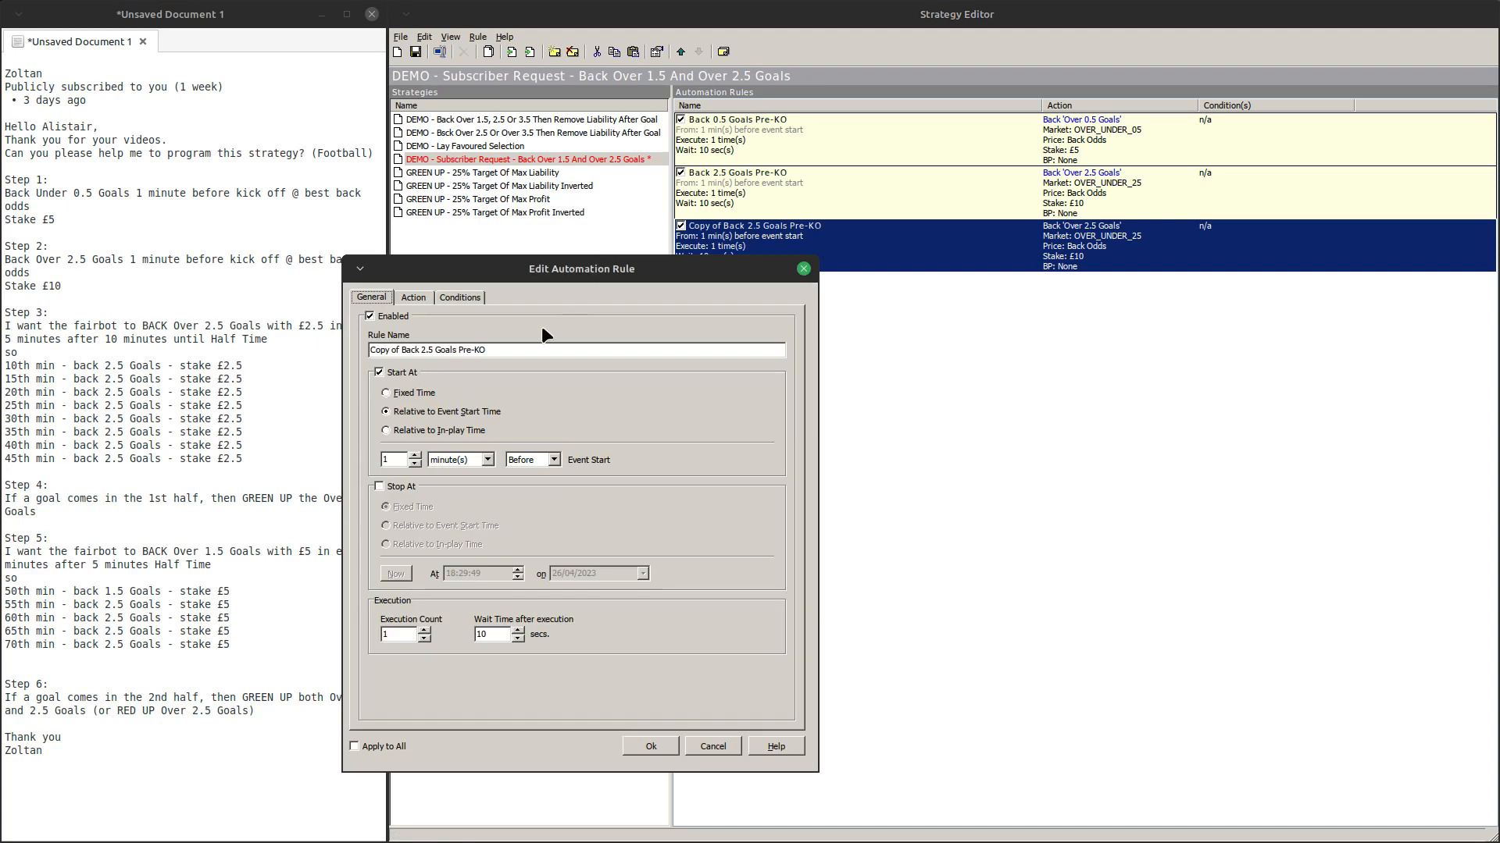
drag(403, 351, 283, 334)
key(BackSpace)
text(B)
drag(427, 352, 469, 352)
key(BackSpace)
text(During First Halfg)
key(BackSpace)
Make the first-half rule start relative to in-play time and raise its minutes after the event turns in-play
click(386, 429)
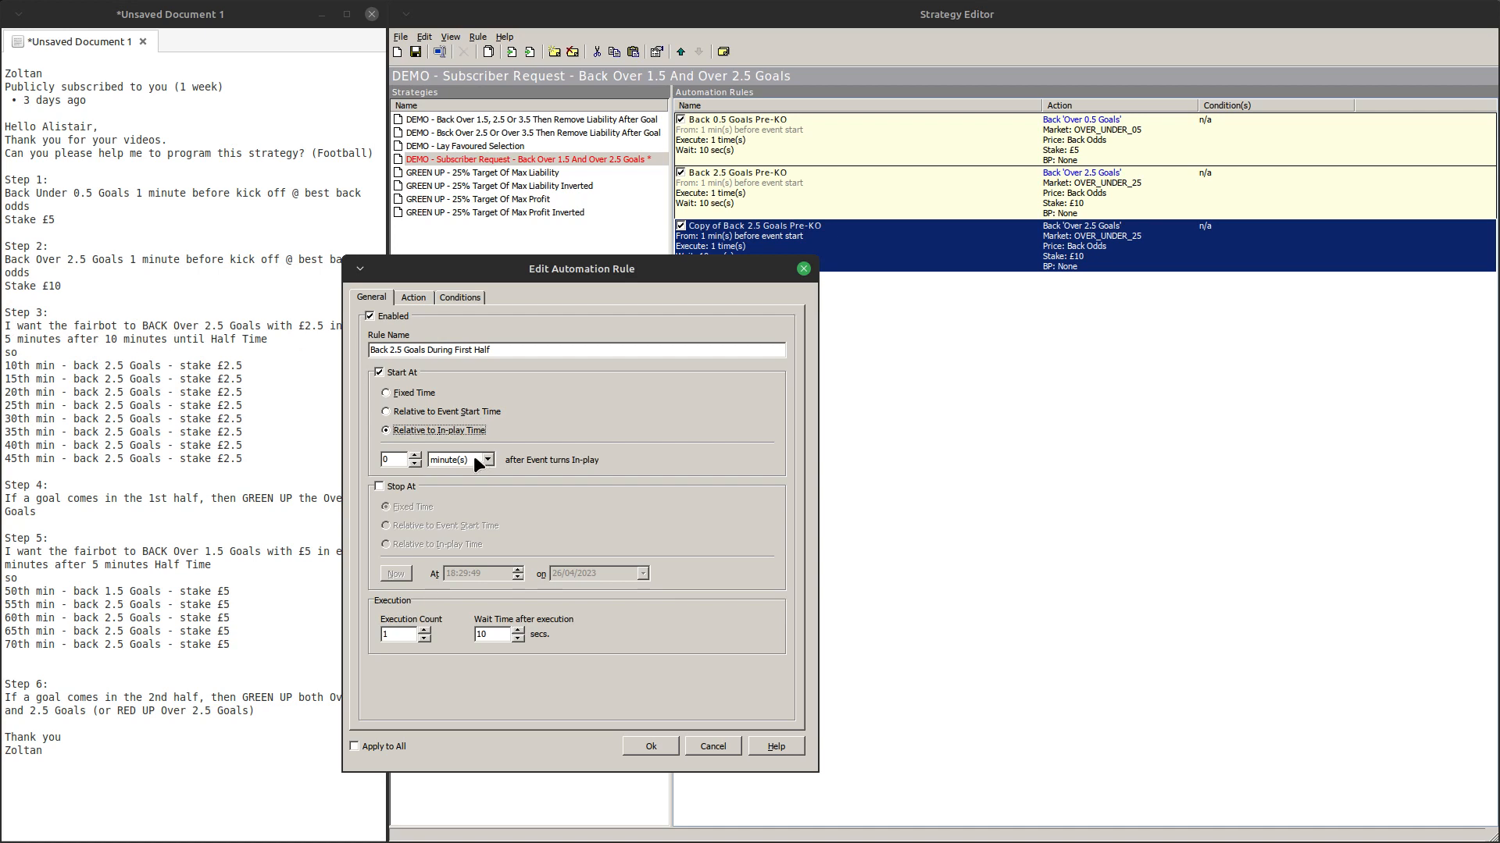
click(415, 455)
click(416, 455)
click(415, 455)
Set the rule's execution count to 8 and the wait time after execution to 300 seconds
click(404, 633)
text(8)
double_click(492, 634)
text(300)
Set the first-half rule's fixed bet size to 2.5
click(419, 297)
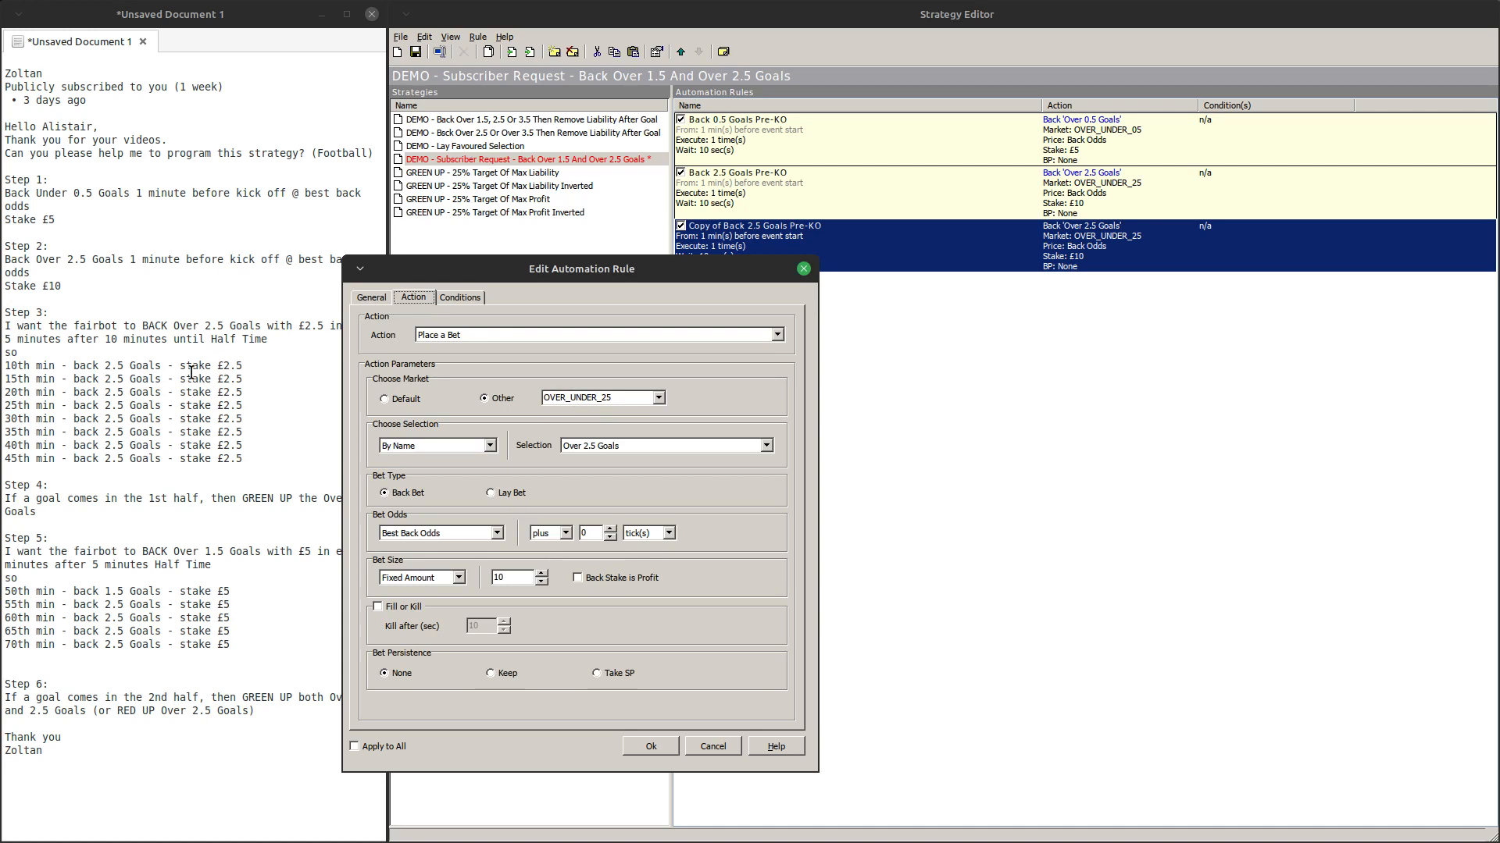
double_click(517, 578)
text(2.5)
Add a Market Football Number of Goals condition to the first-half rule, with total goals equal to 0, and save the rule
click(459, 298)
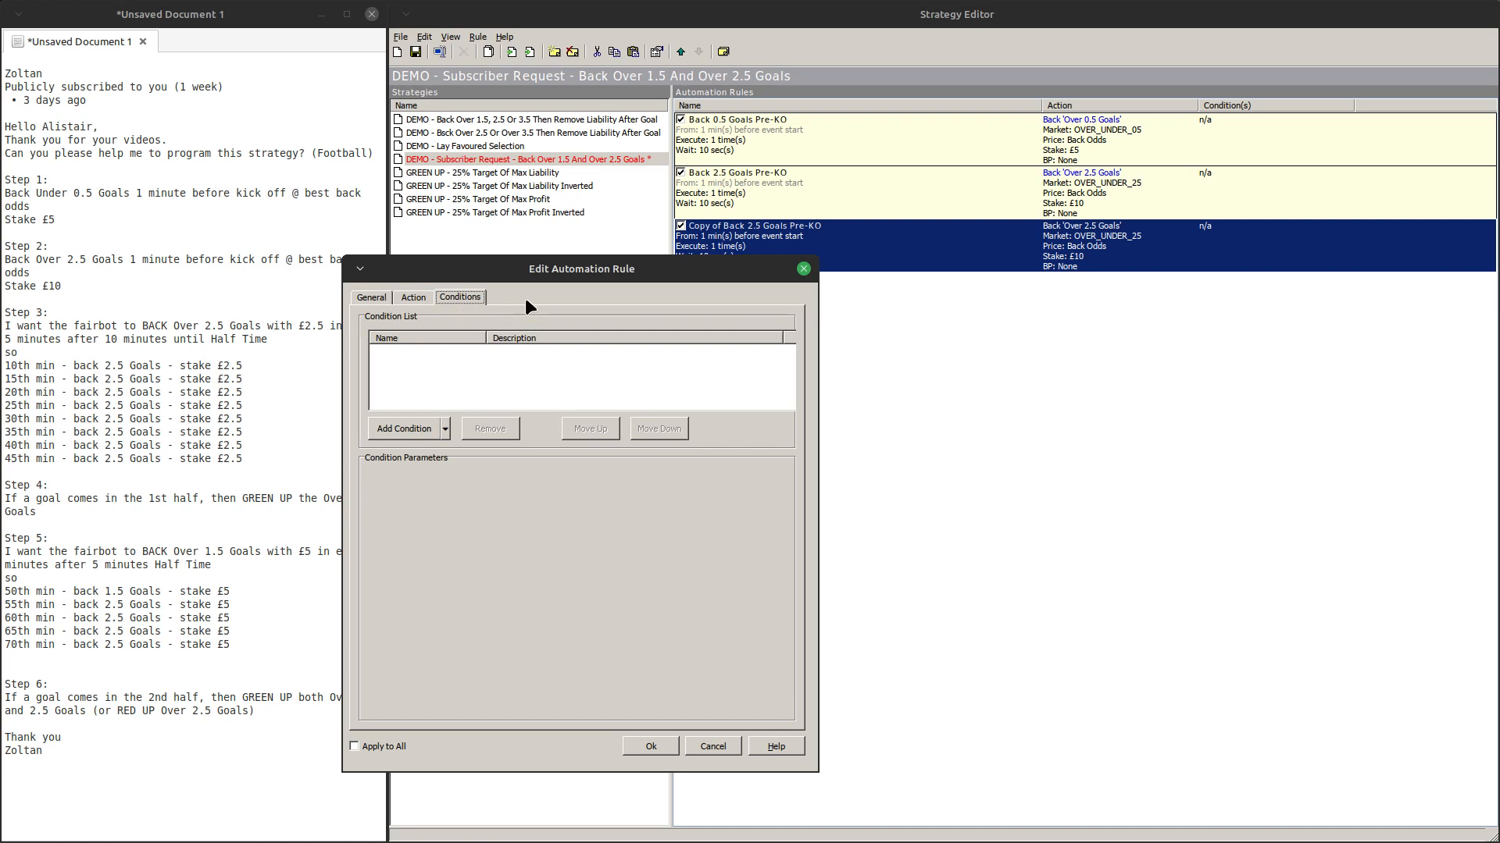
drag(527, 269, 853, 245)
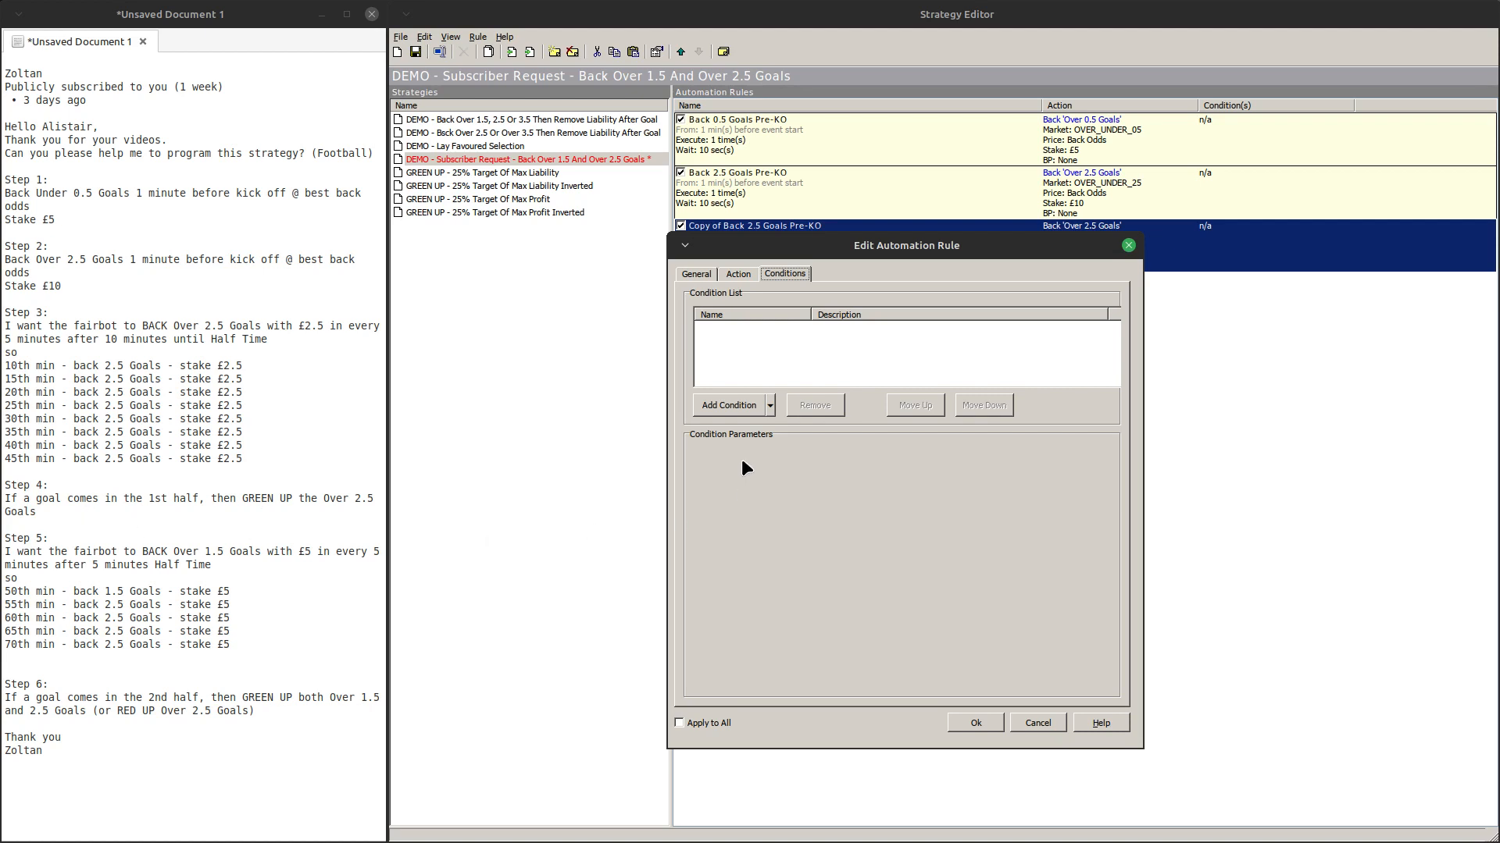
drag(789, 248, 571, 270)
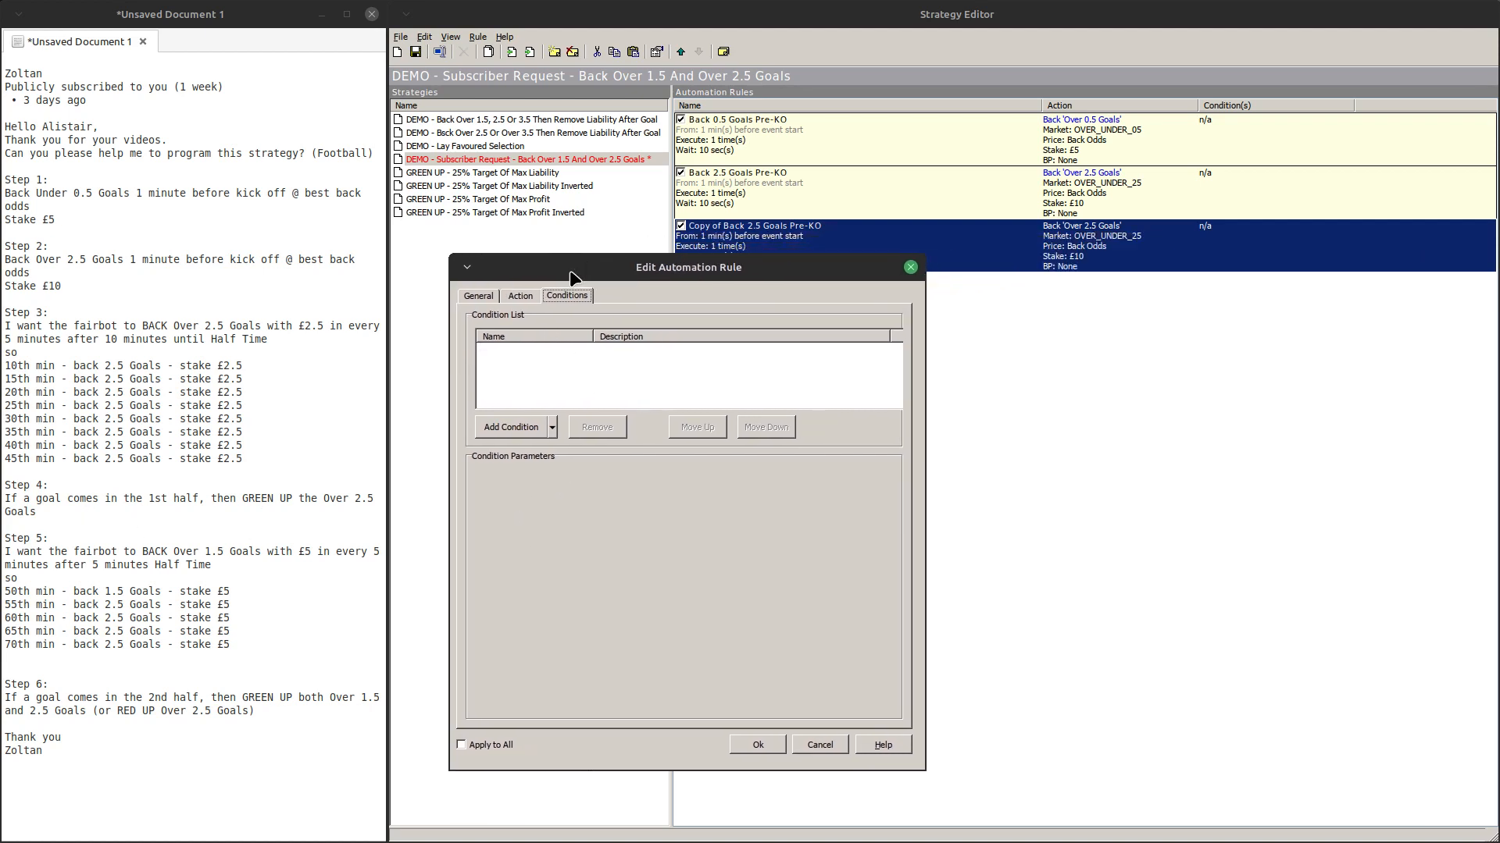
click(520, 297)
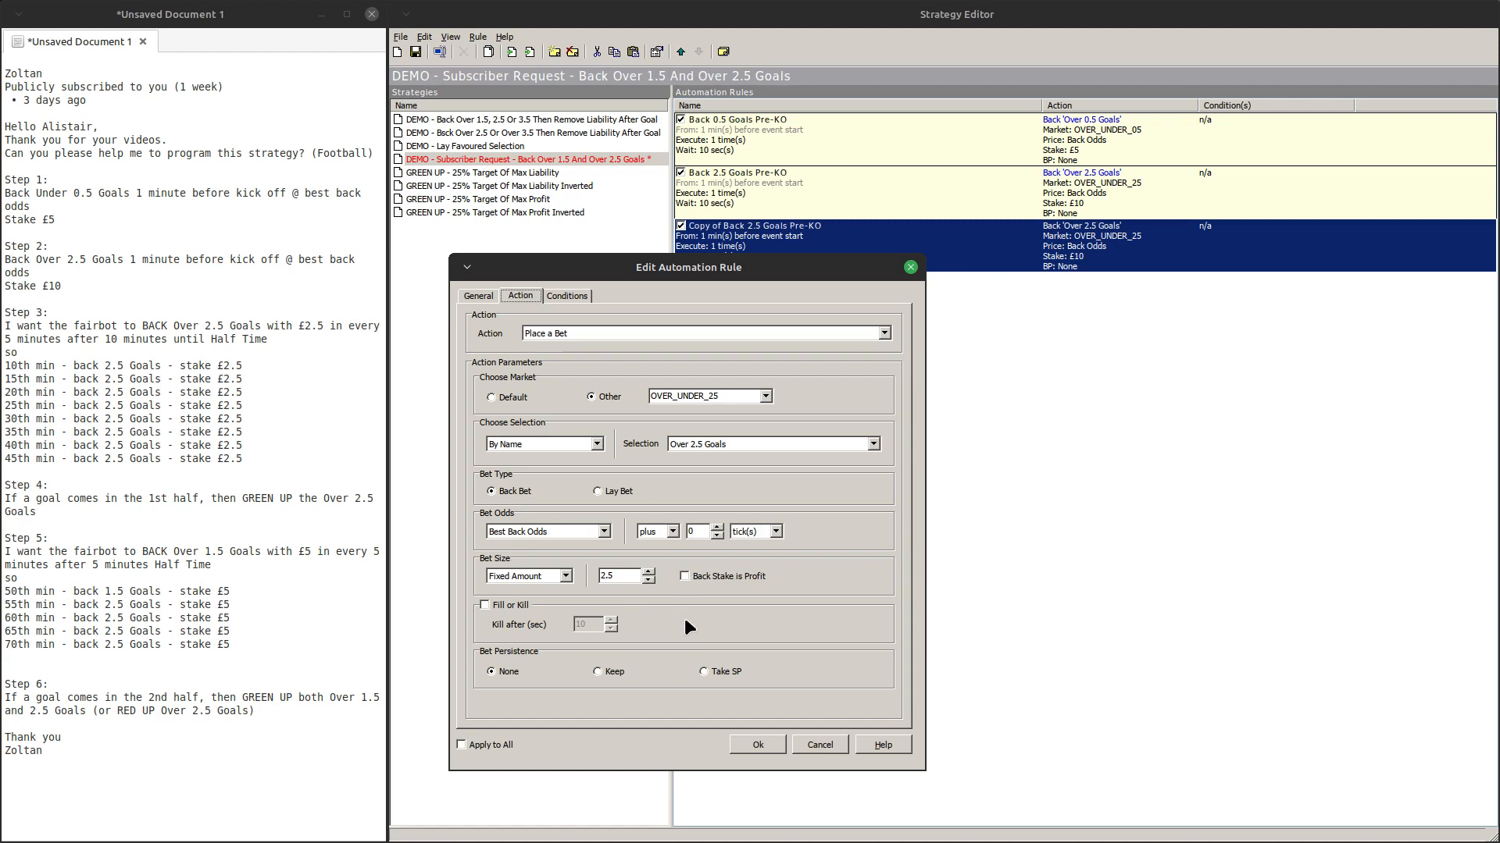
click(562, 297)
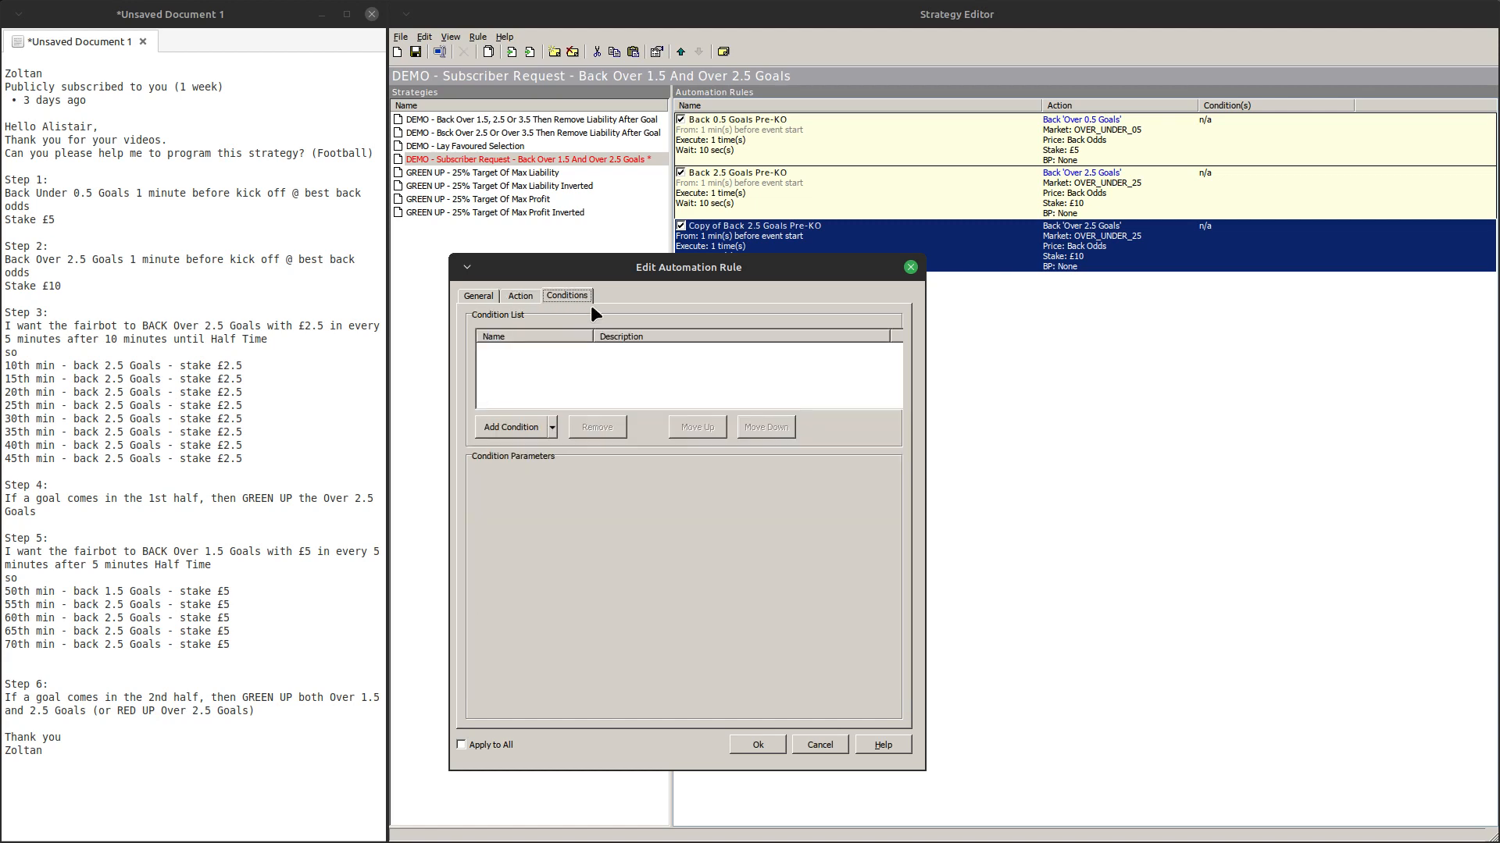
click(553, 427)
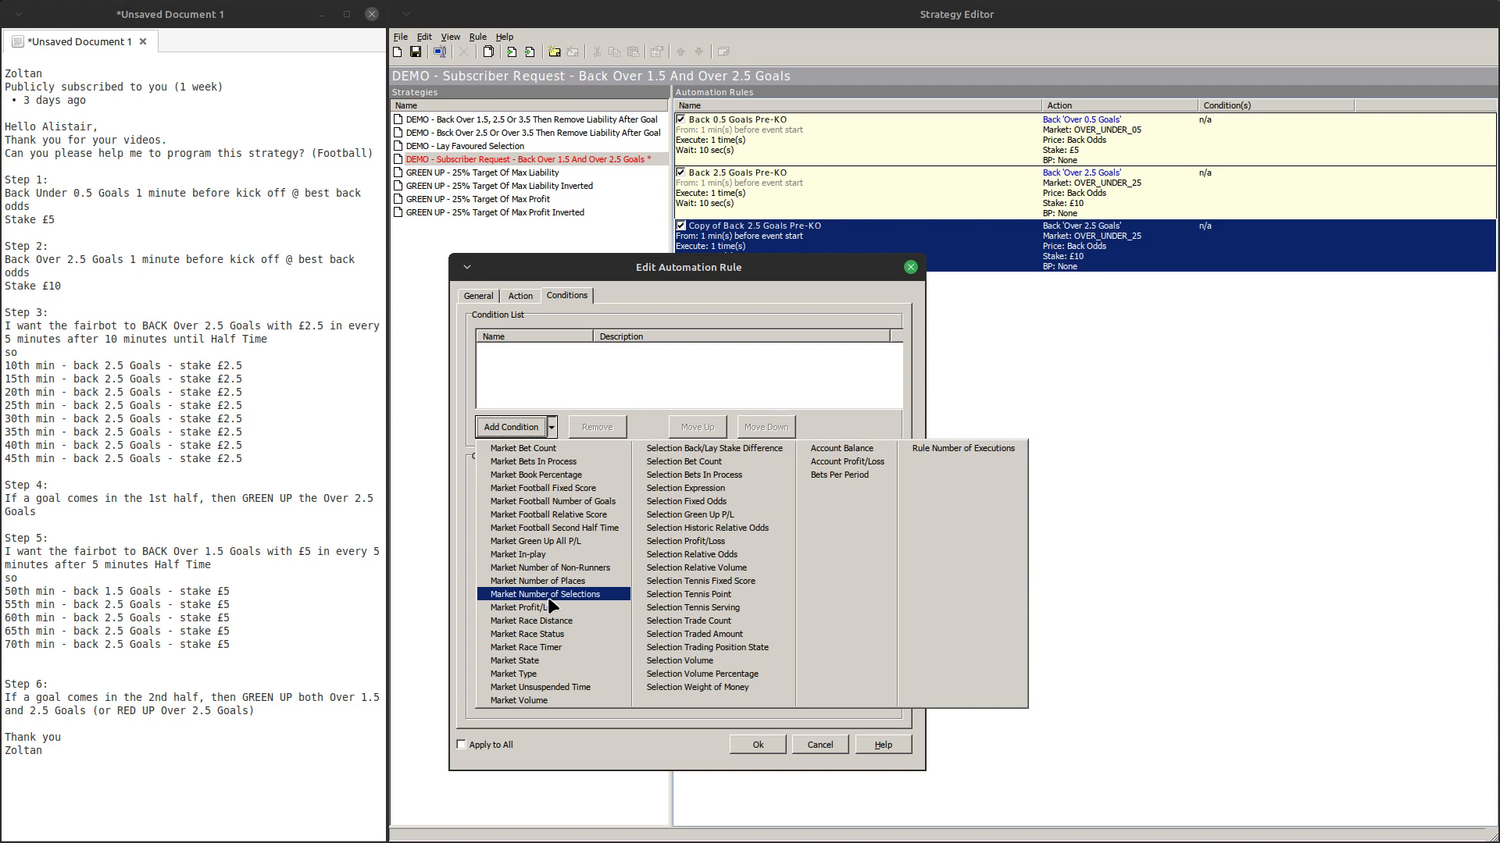
click(548, 503)
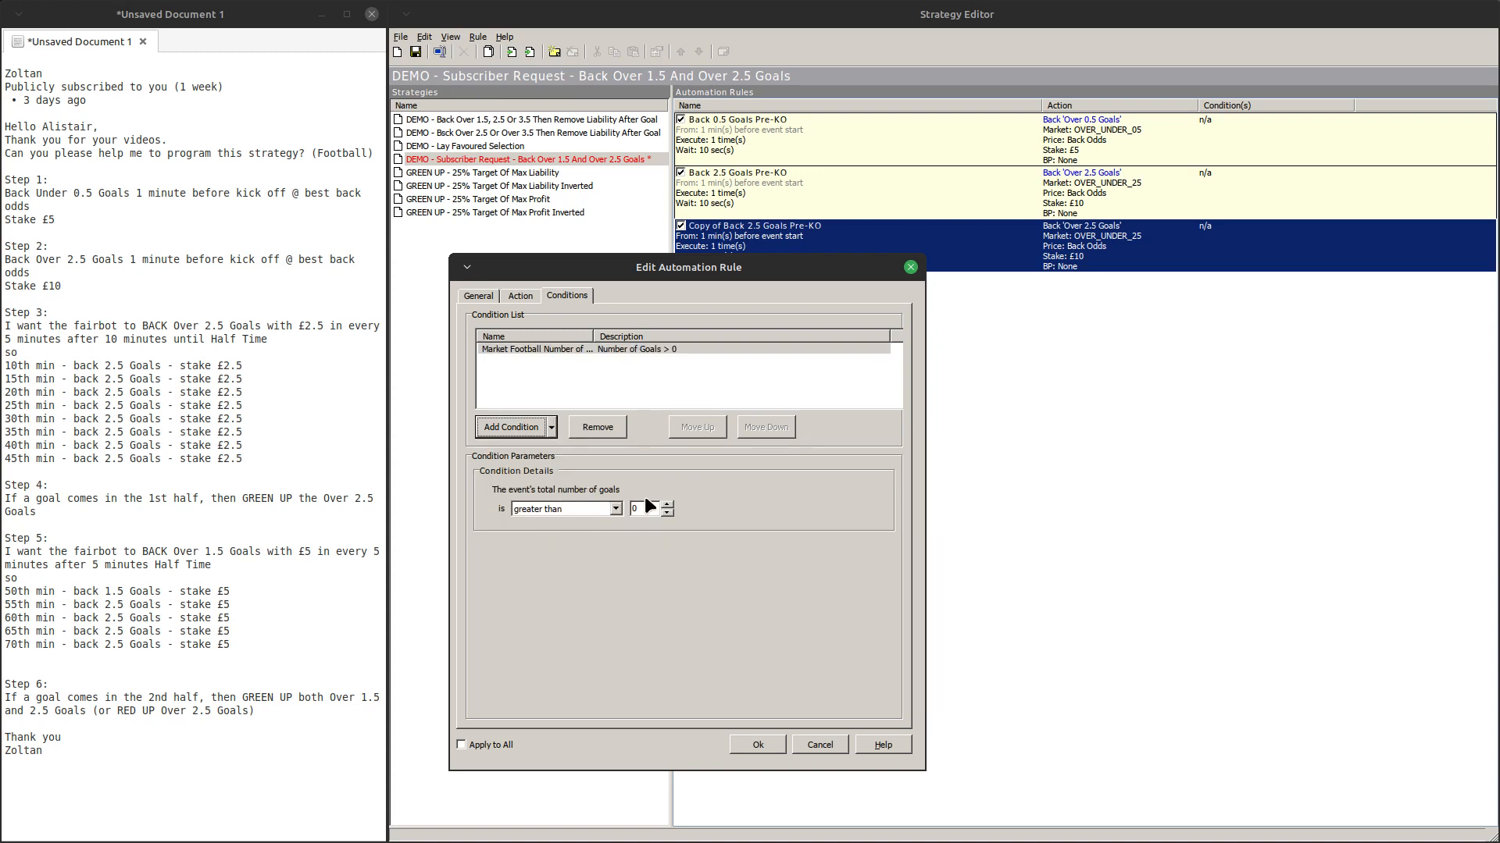
click(617, 509)
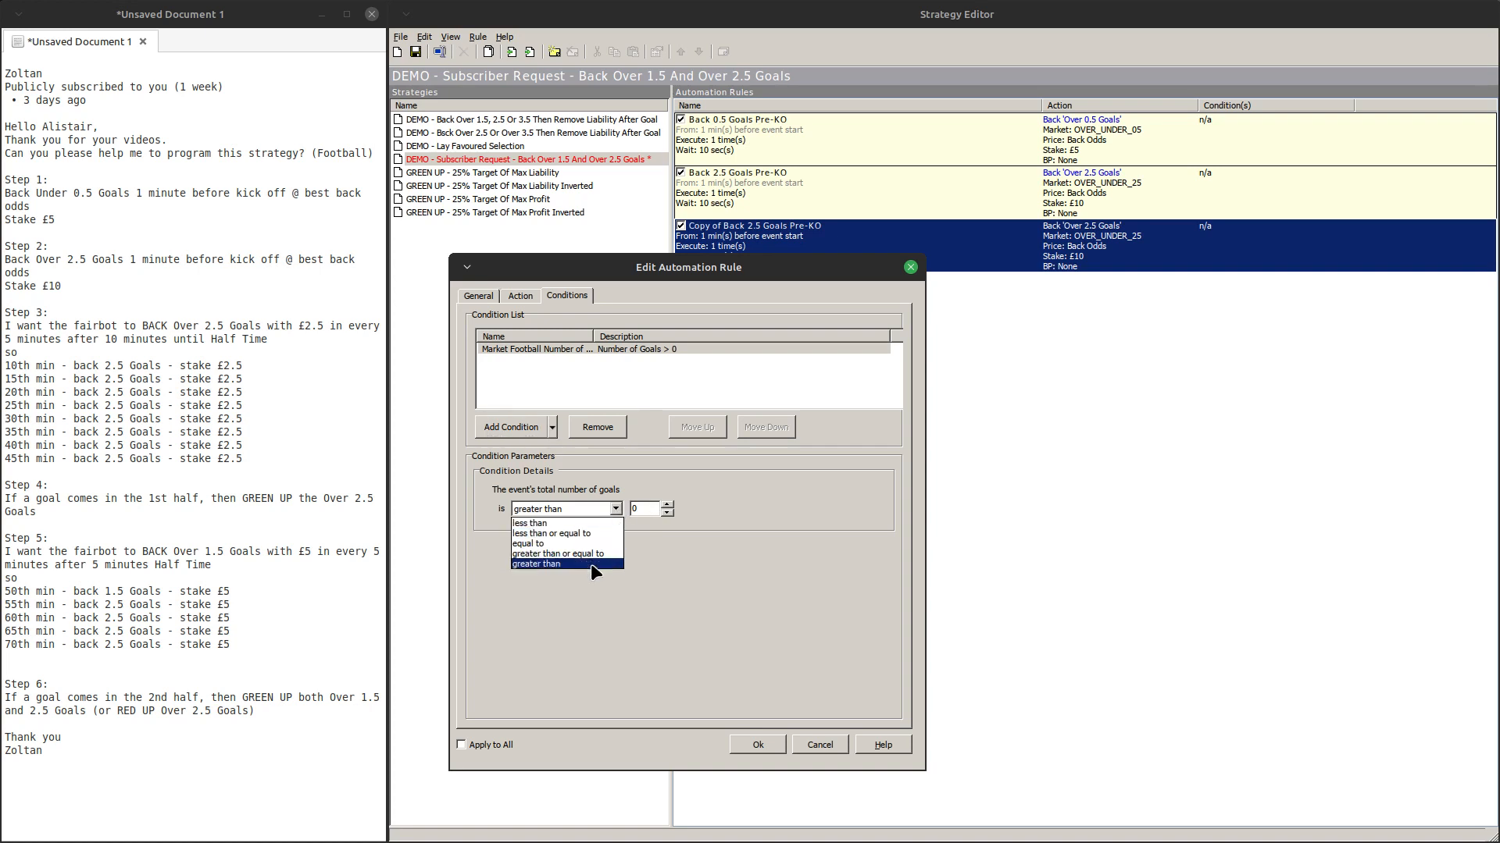
click(551, 545)
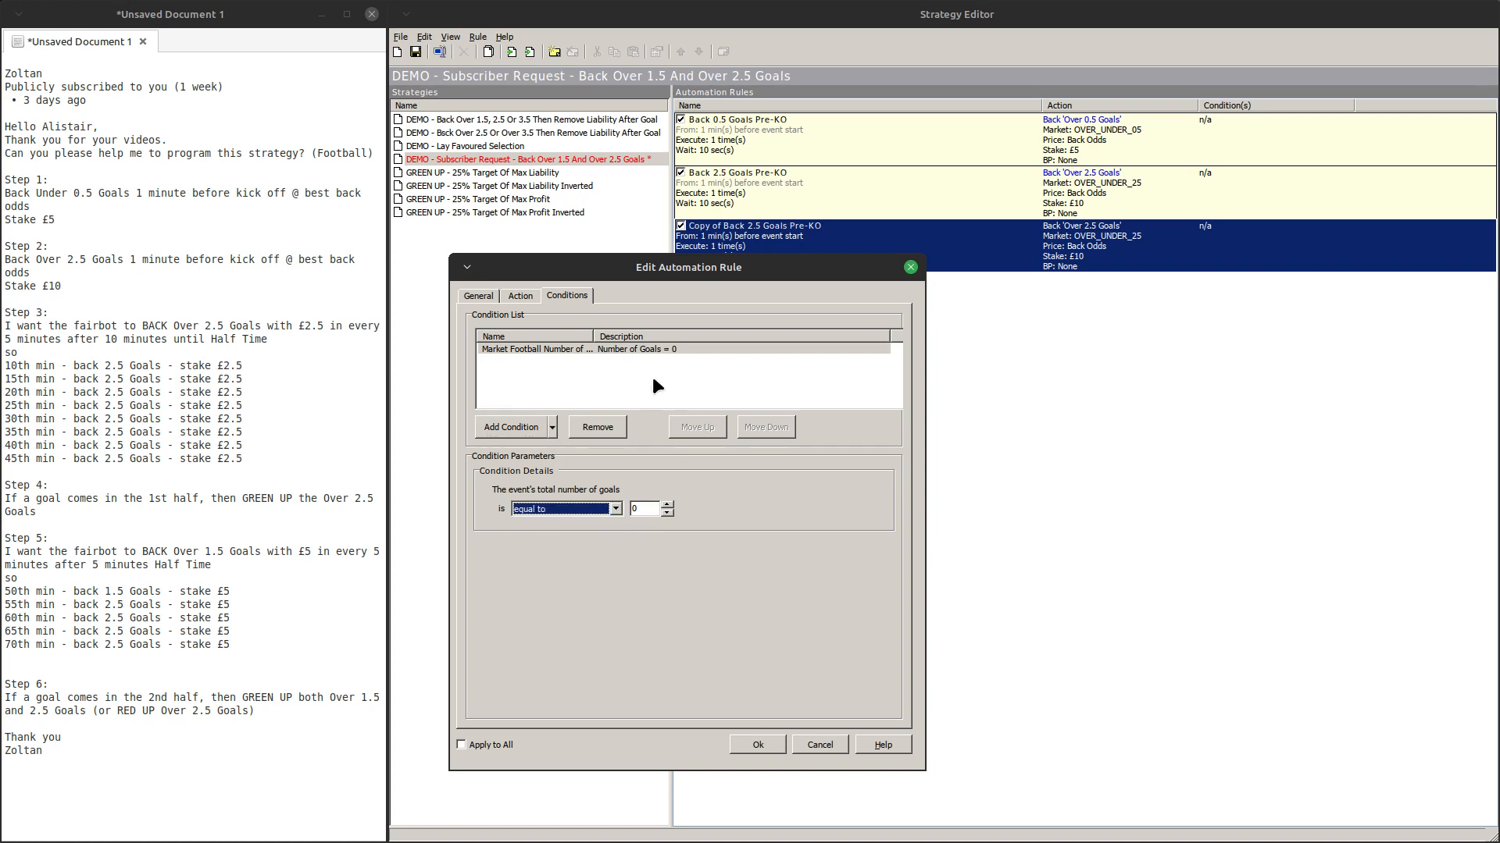
click(756, 746)
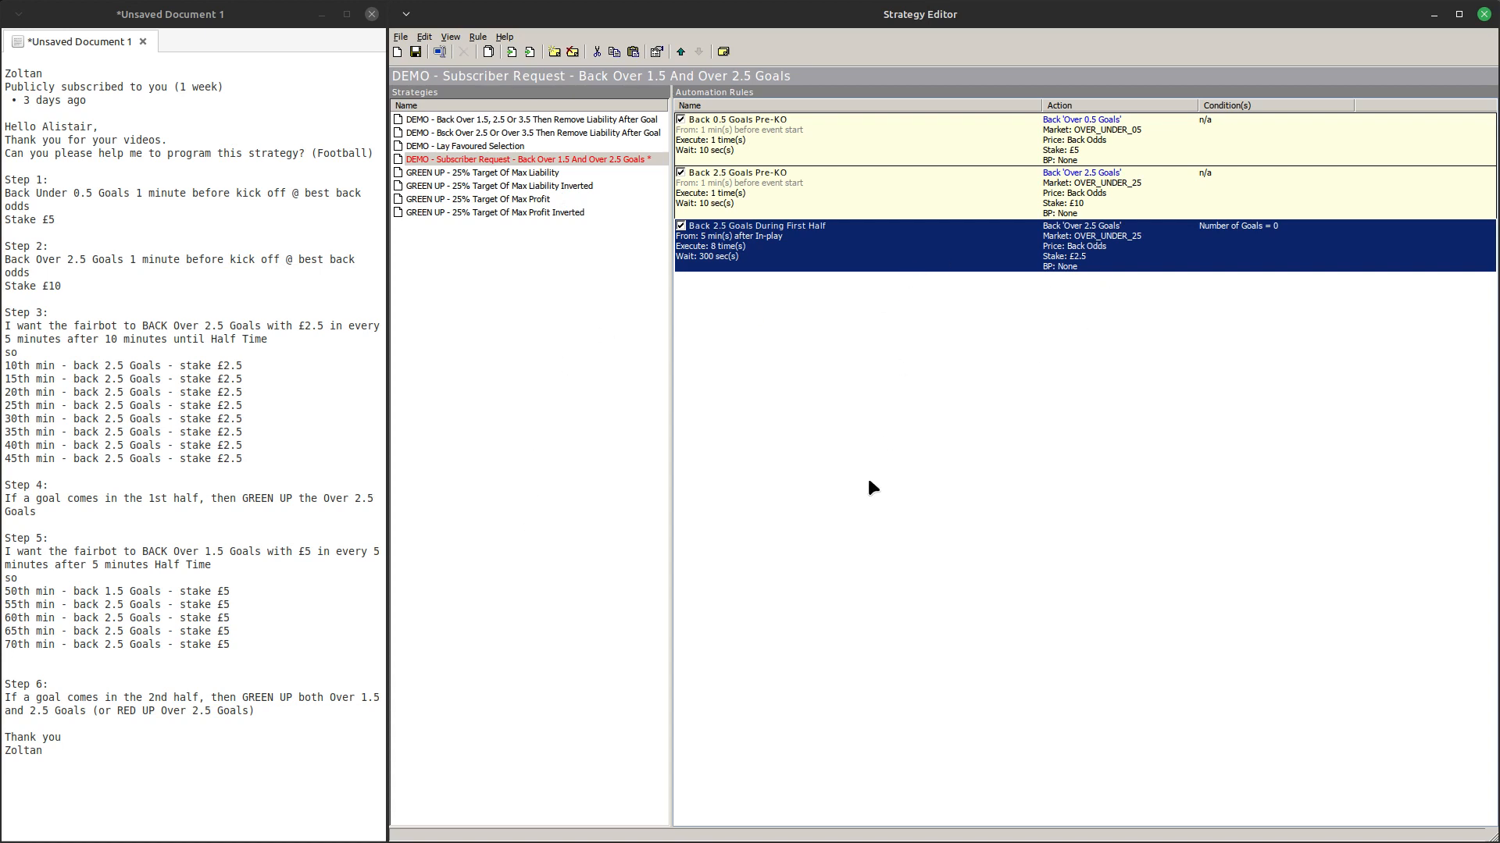
Edit the "Back 2.5 Goals During First Half" rule and add a Market State condition set to ACTIVE
right_click(844, 244)
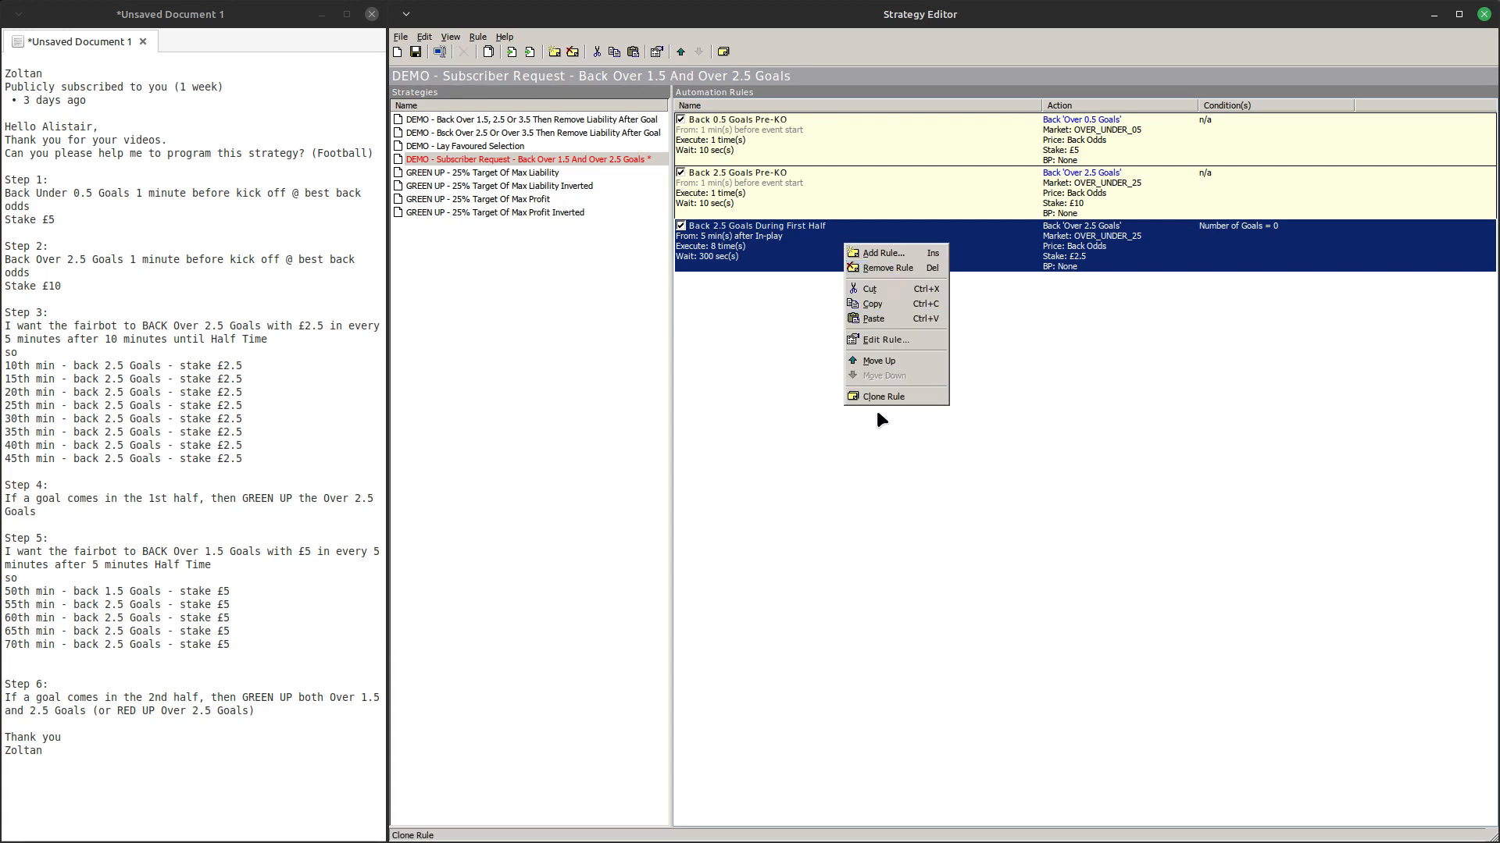
click(870, 342)
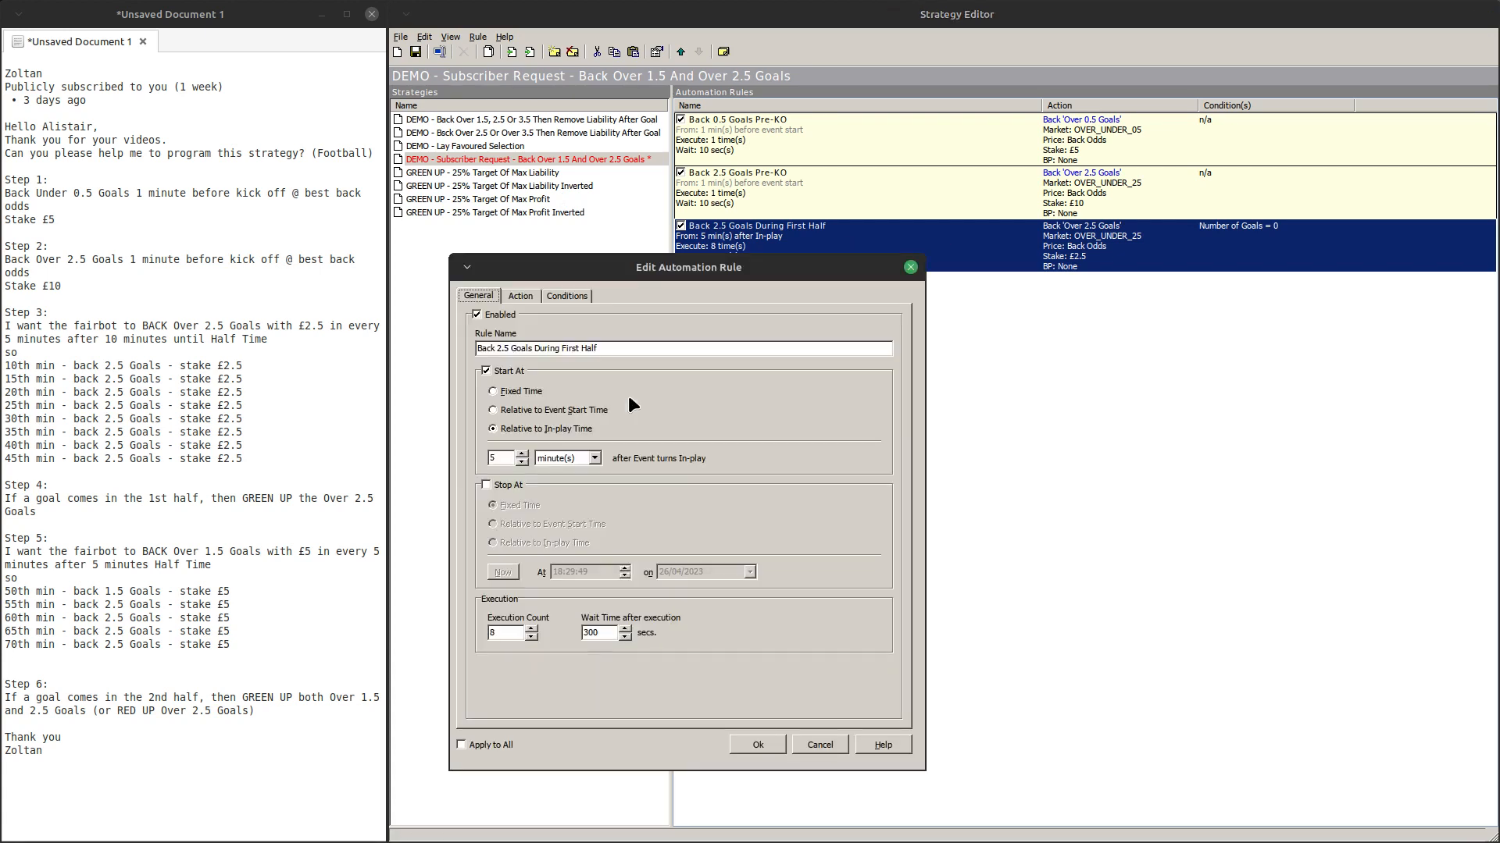
click(561, 296)
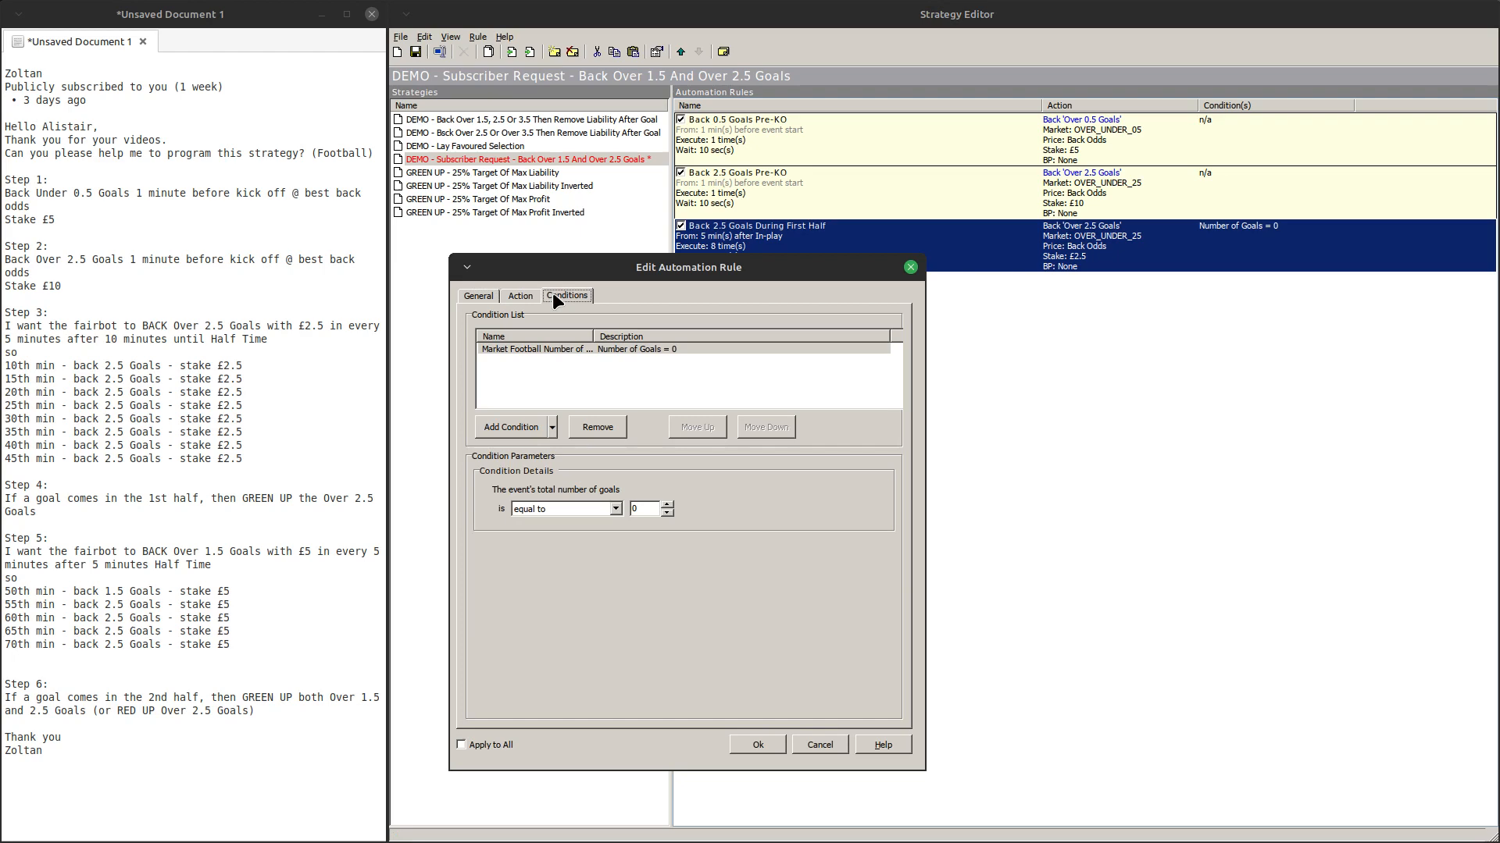
click(551, 427)
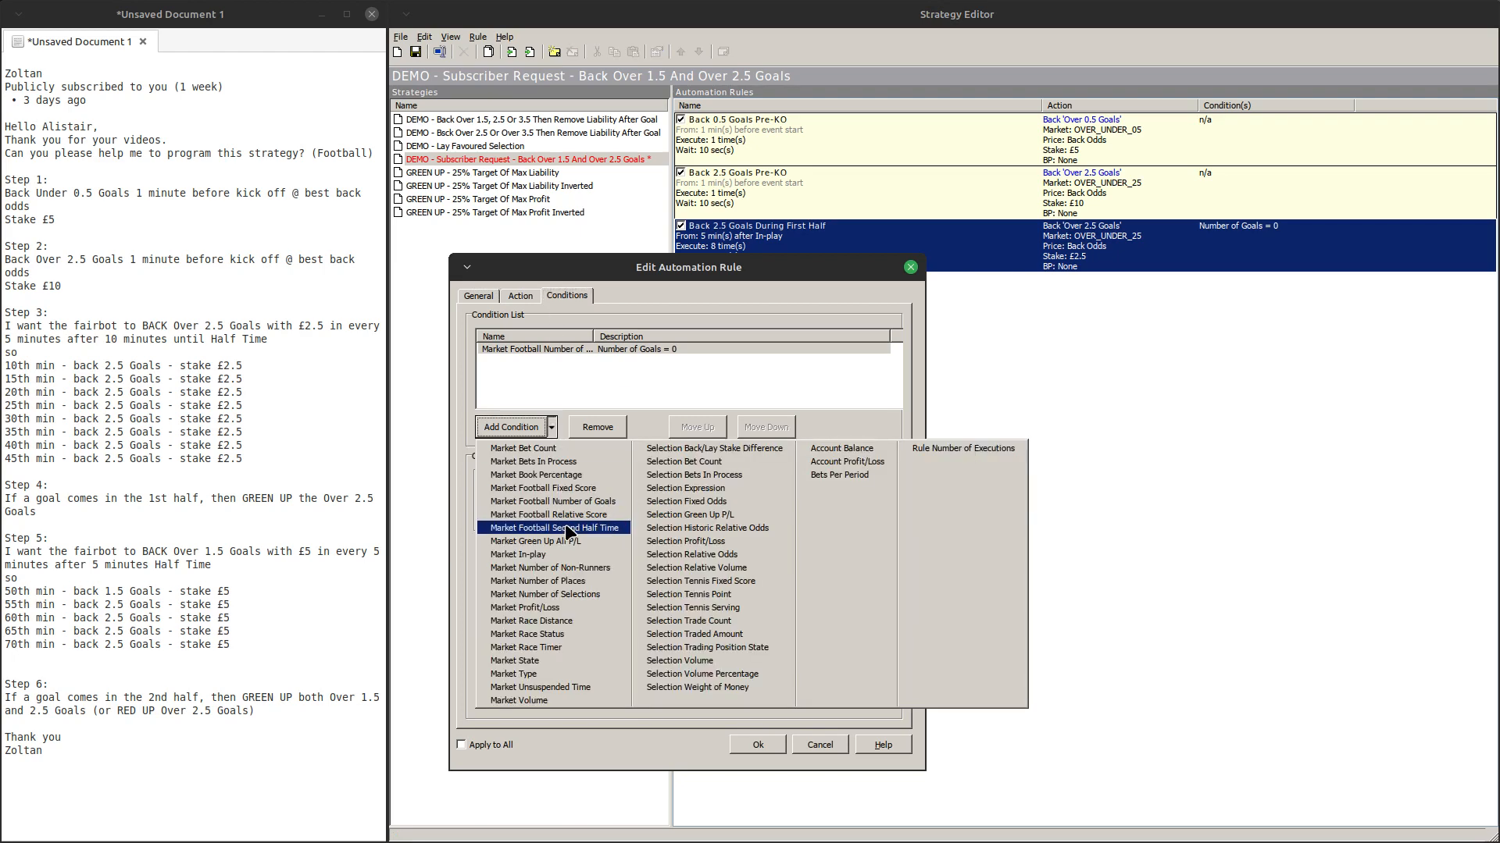
click(562, 661)
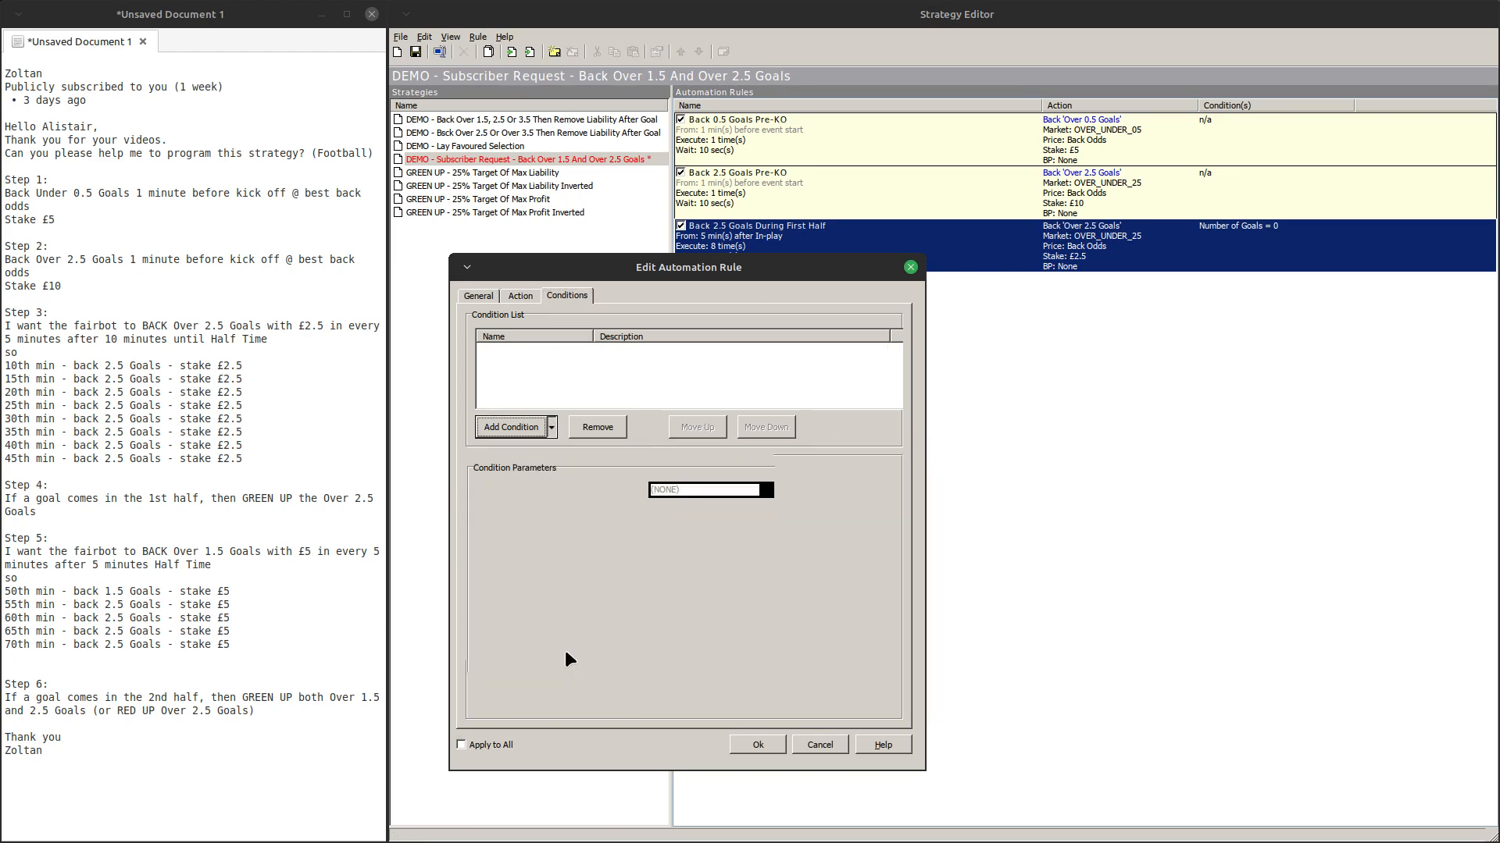
click(714, 535)
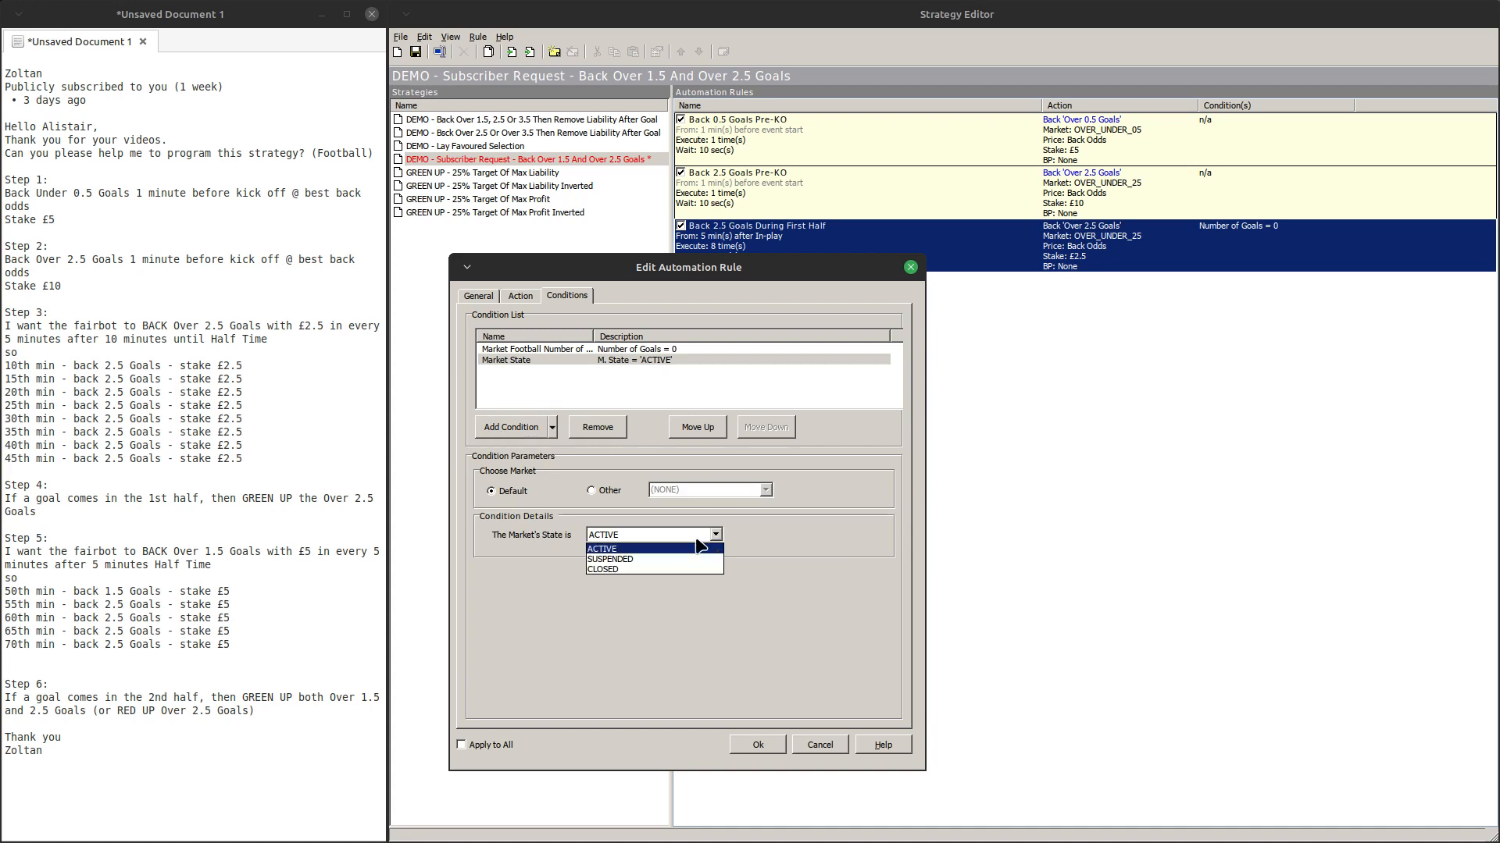
click(644, 549)
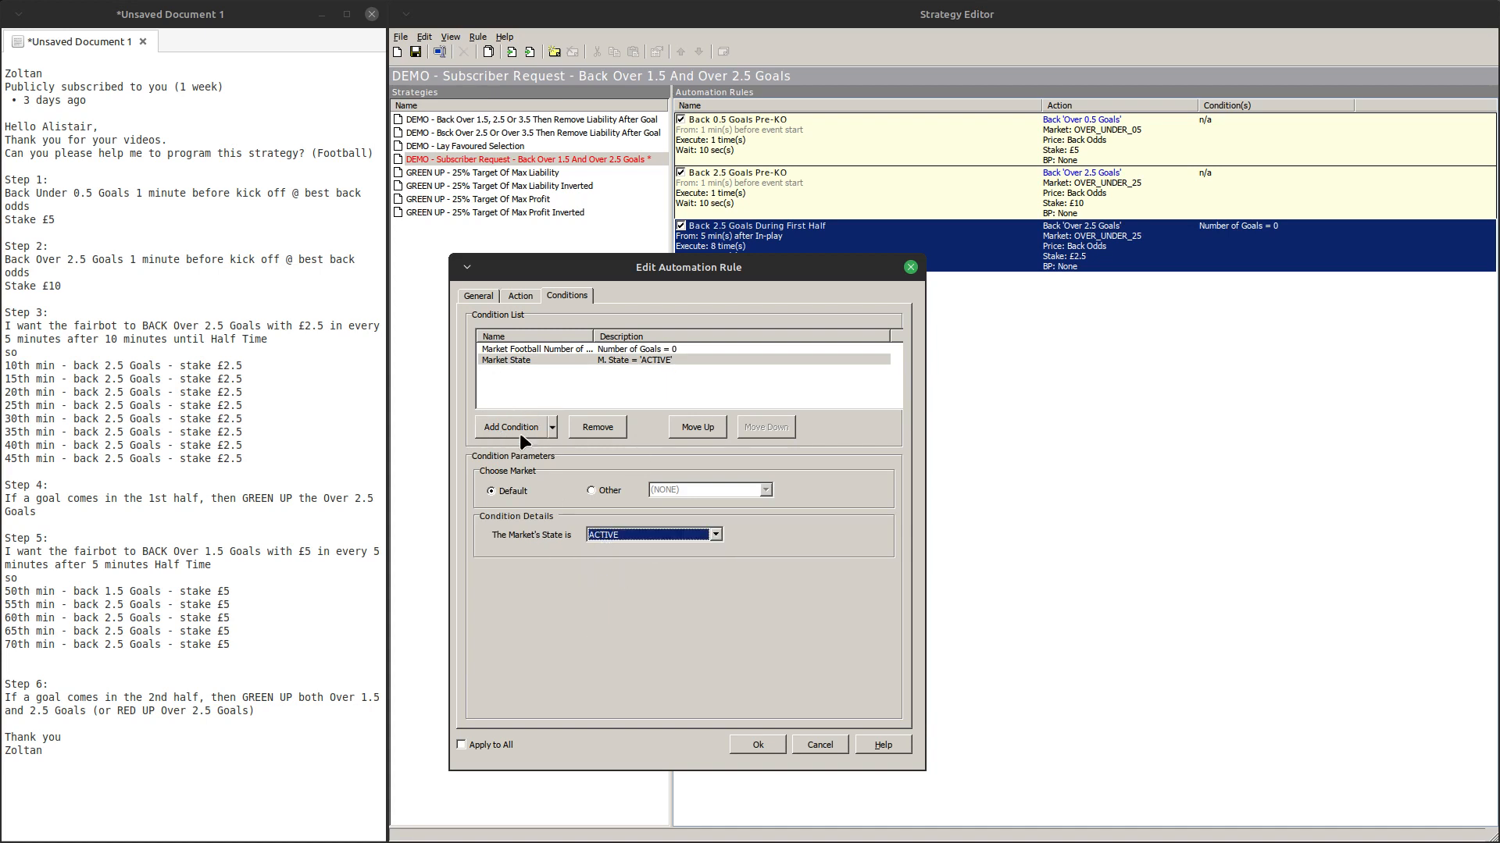
Add a Market Unsuspended Time condition of greater than 1 minute to the first-half rule and save it
click(552, 427)
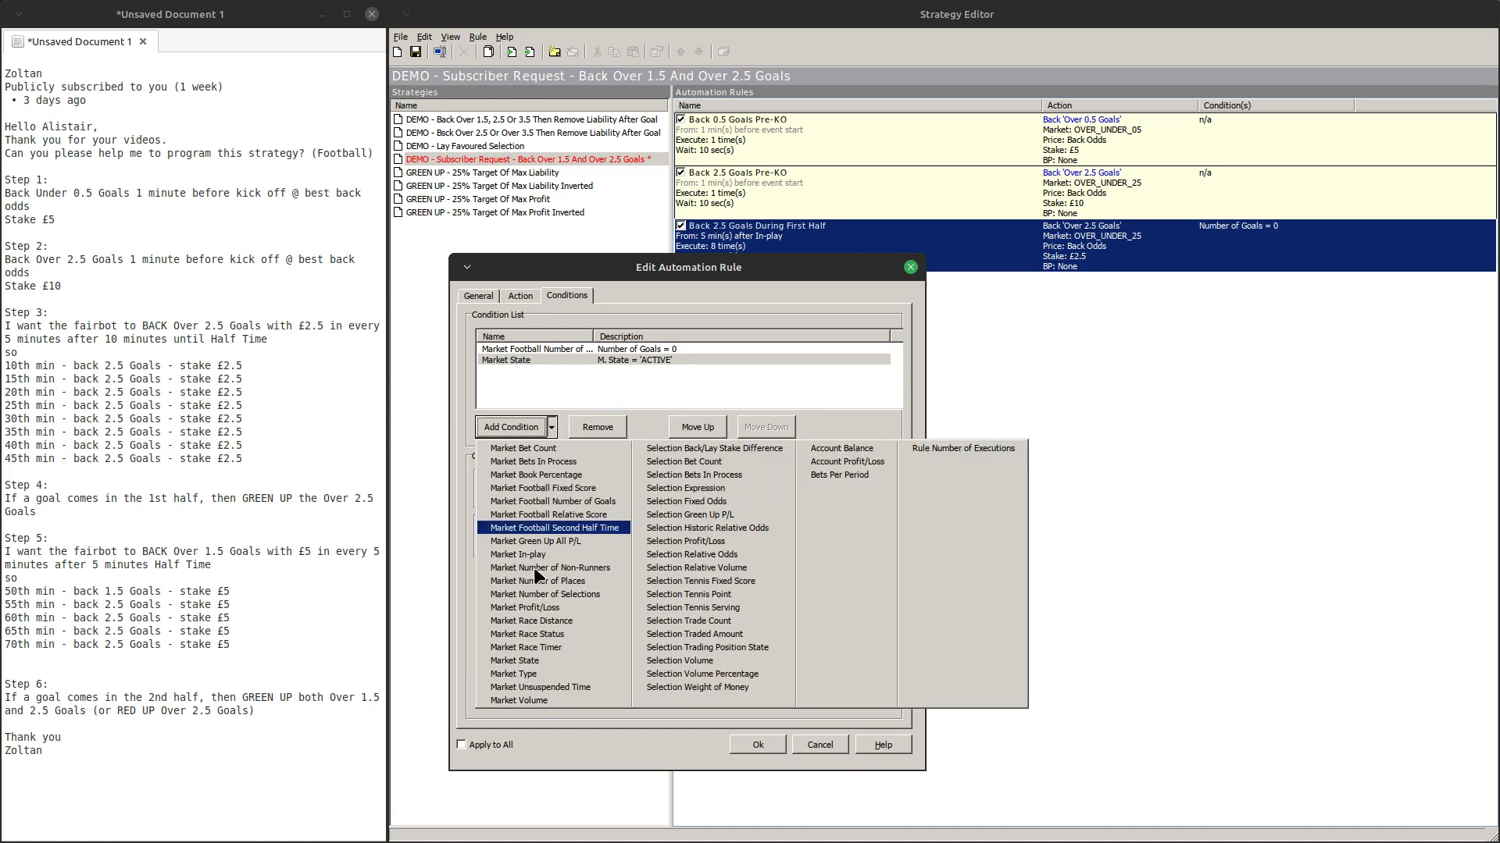
click(556, 687)
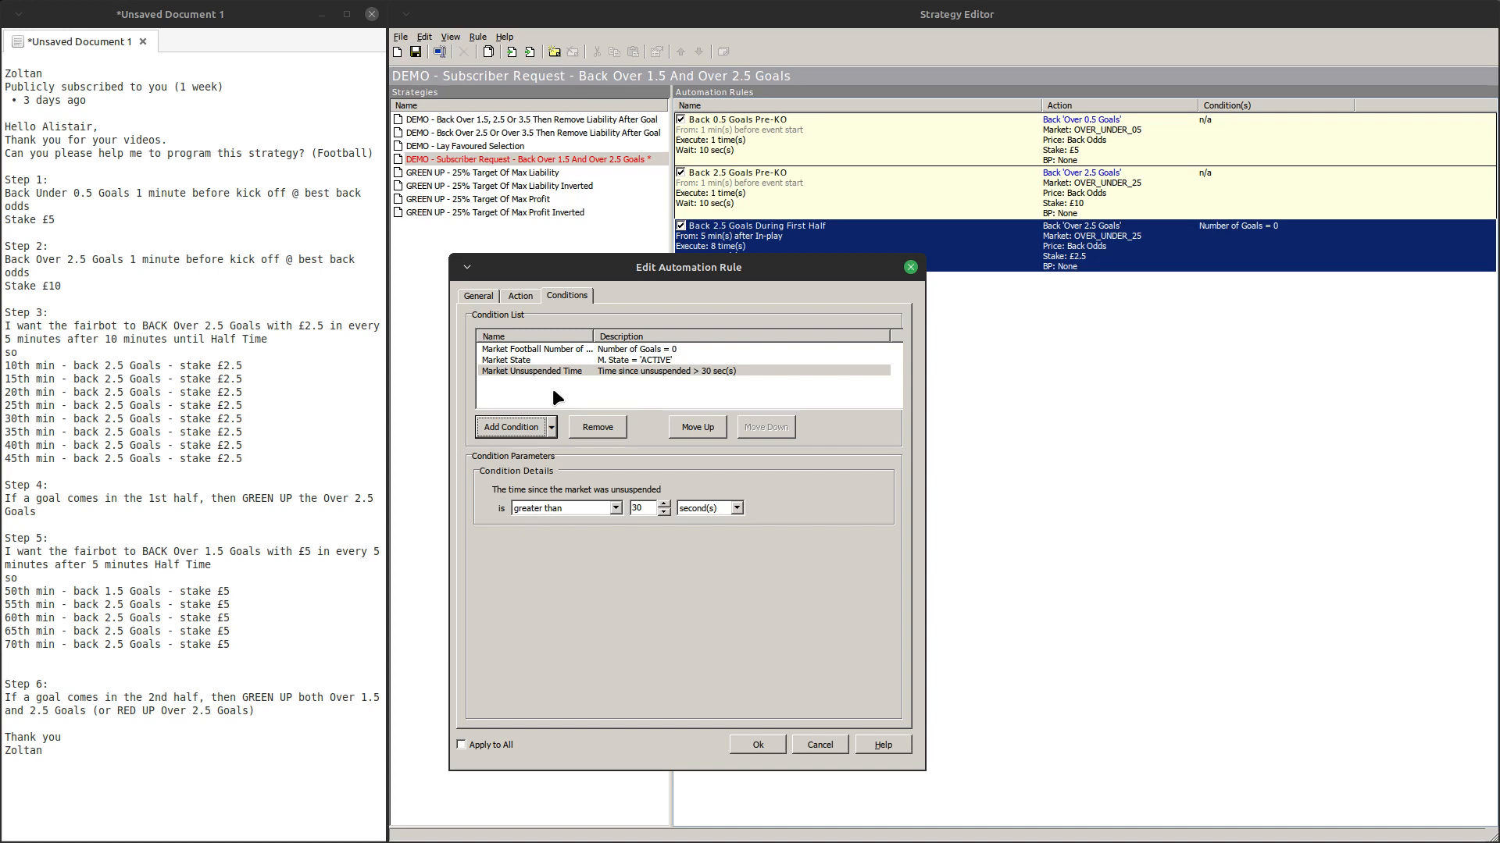
double_click(647, 511)
text(1)
click(736, 508)
click(703, 532)
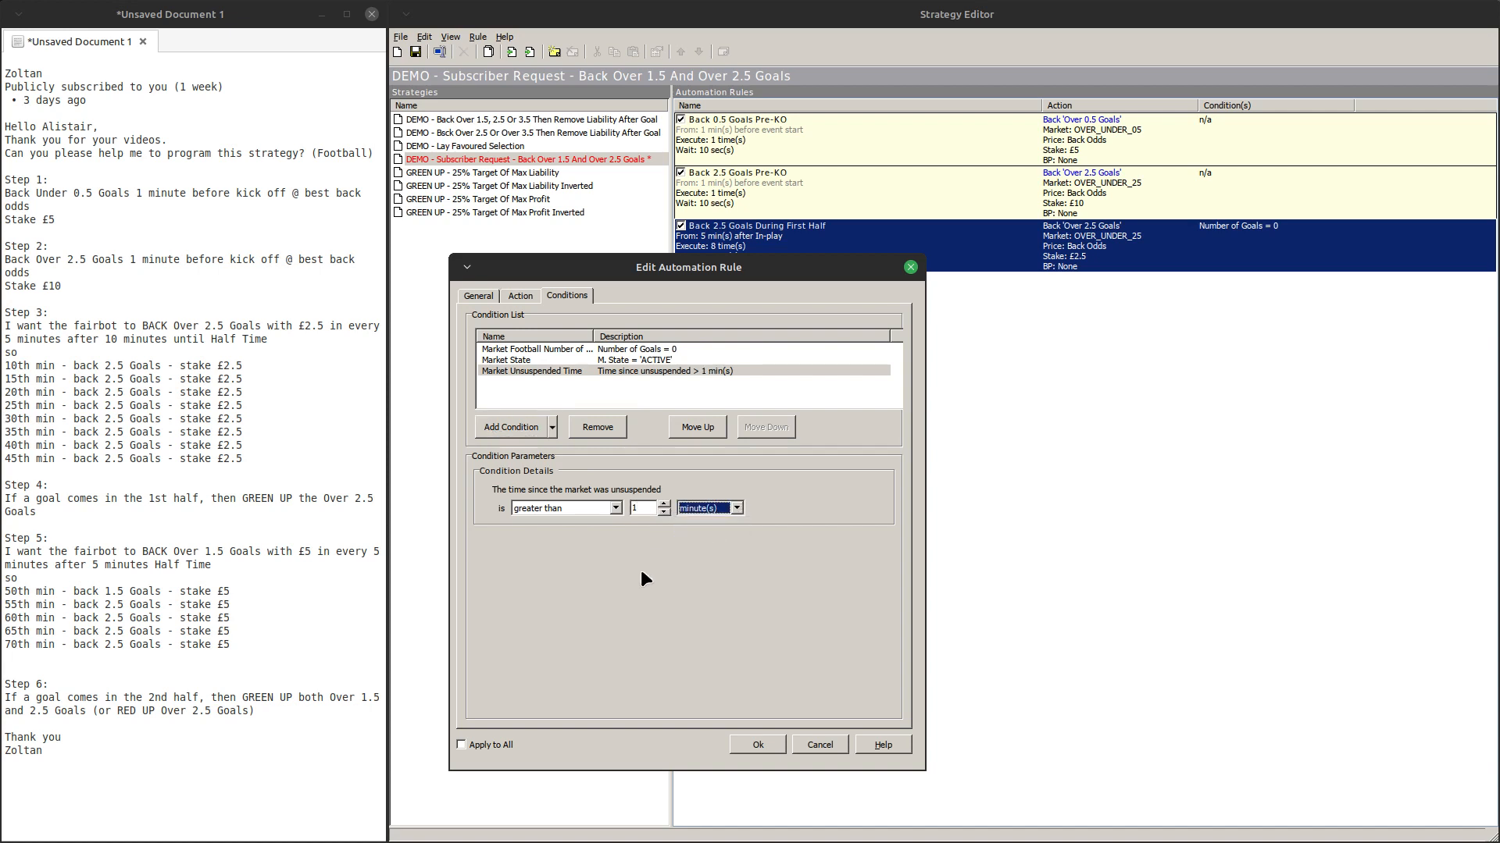
click(757, 743)
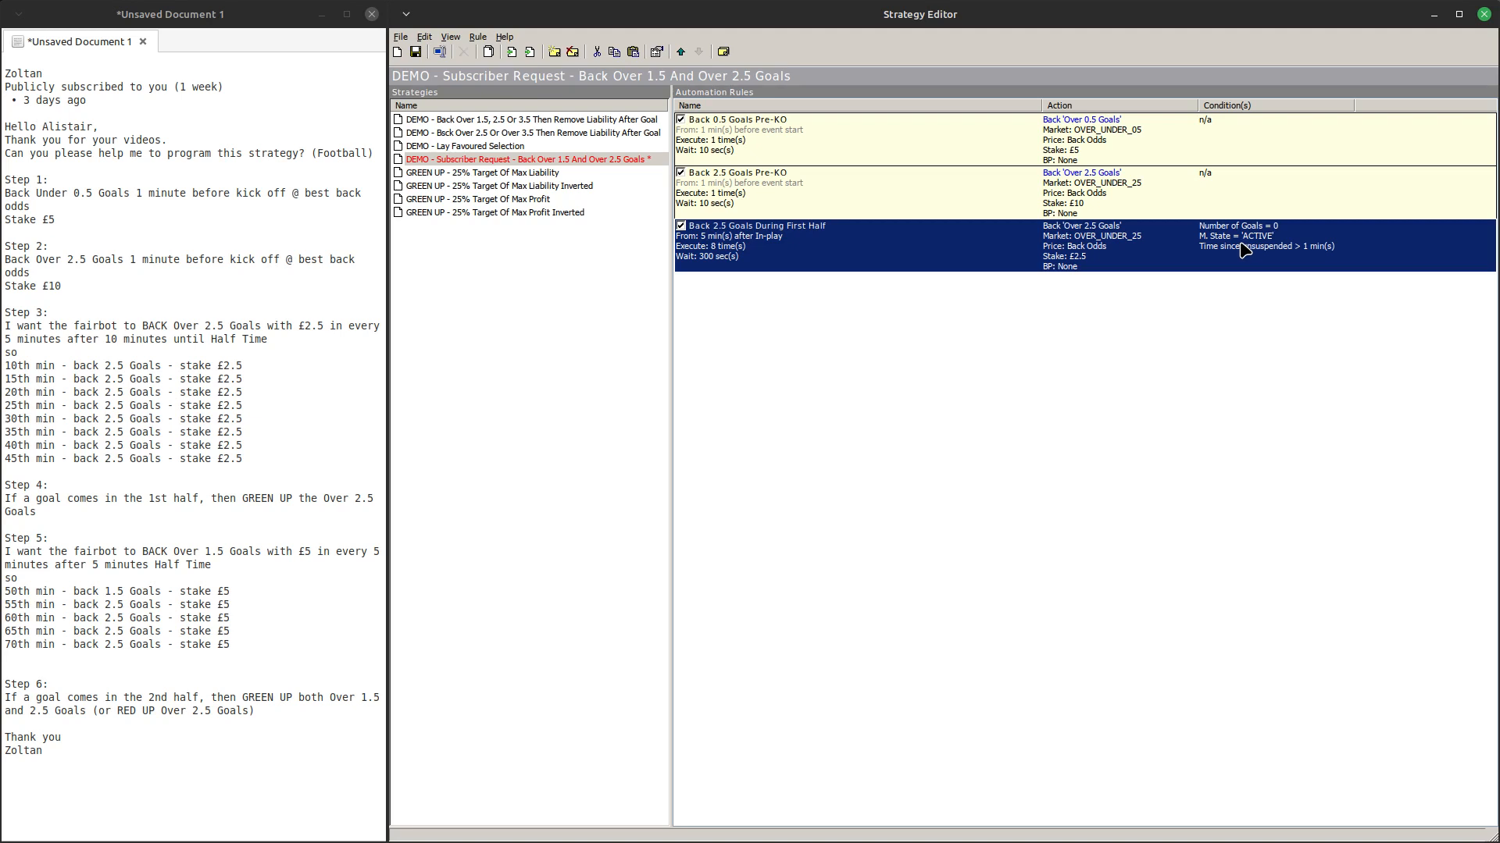
Paste a copy of the "Back 2.5 Goals During First Half" rule into the strategy's rule list
click(947, 307)
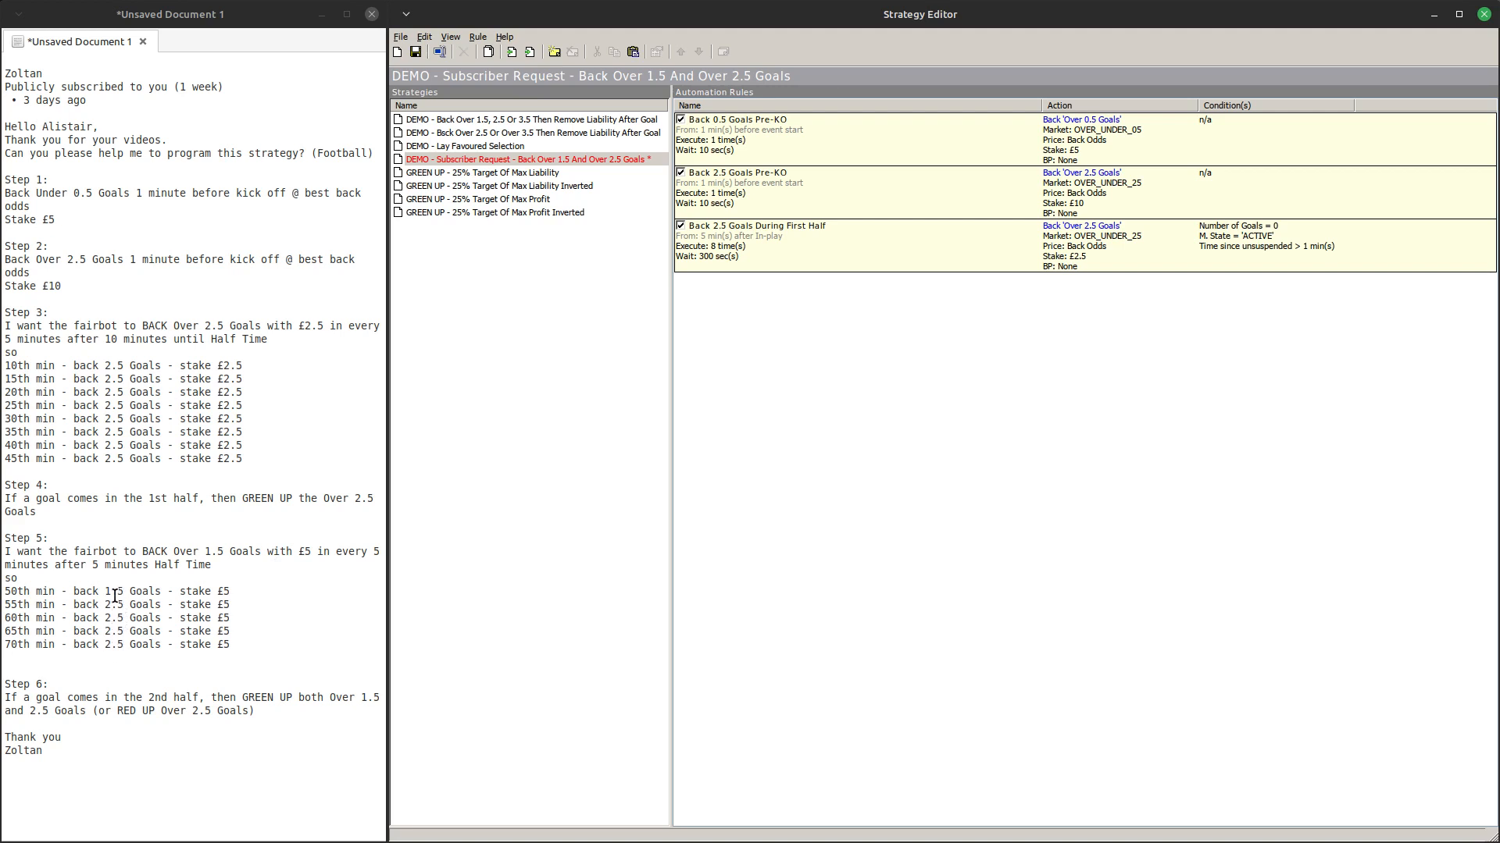
click(821, 243)
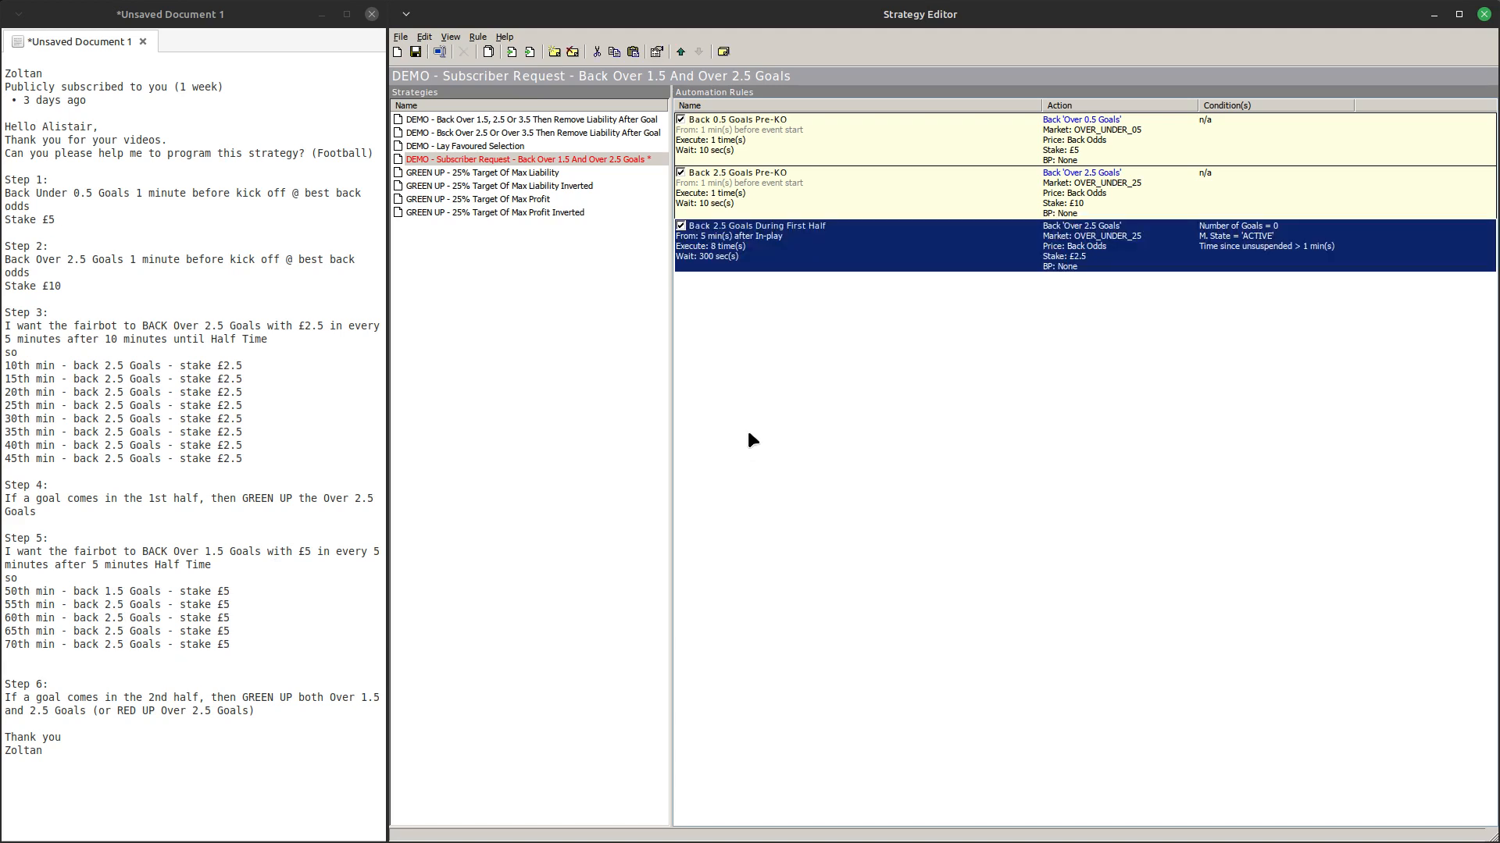
click(748, 332)
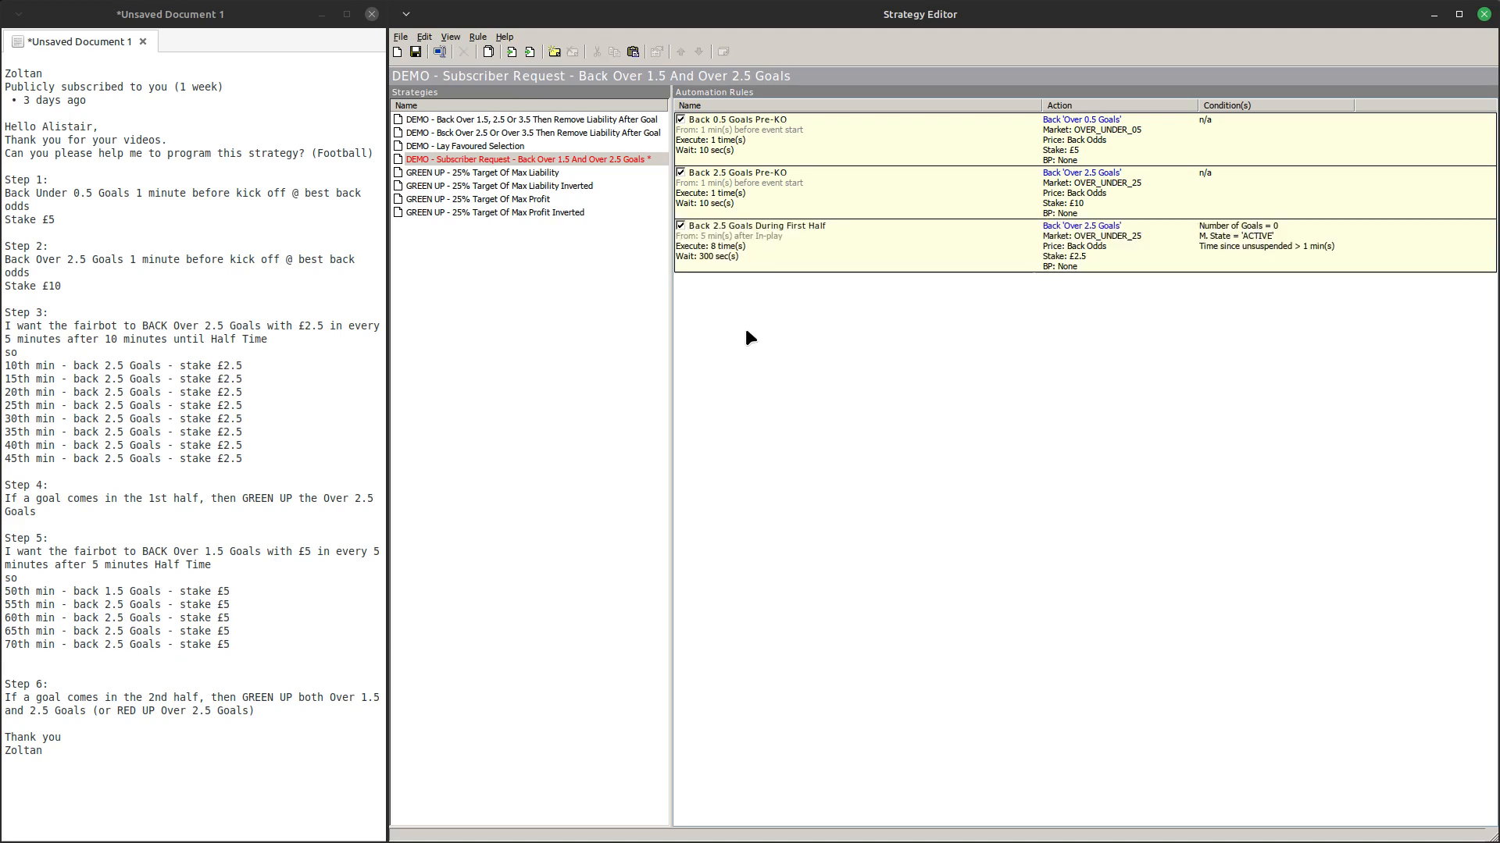
key(ctrl+v)
Edit the copied rule's name so that it begins with "Back 1.5 Goals During"
right_click(750, 311)
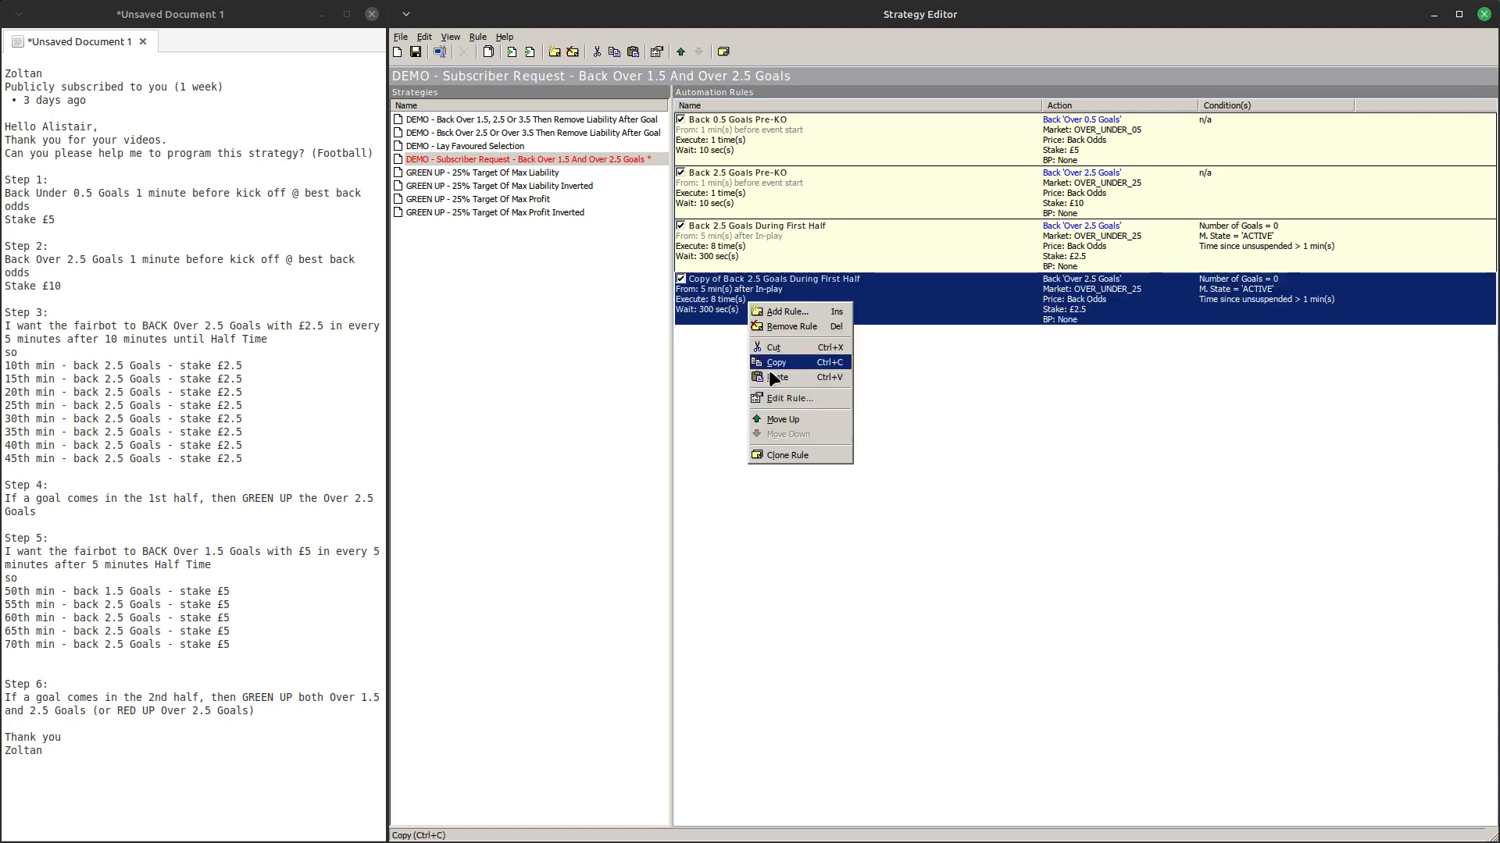
click(777, 400)
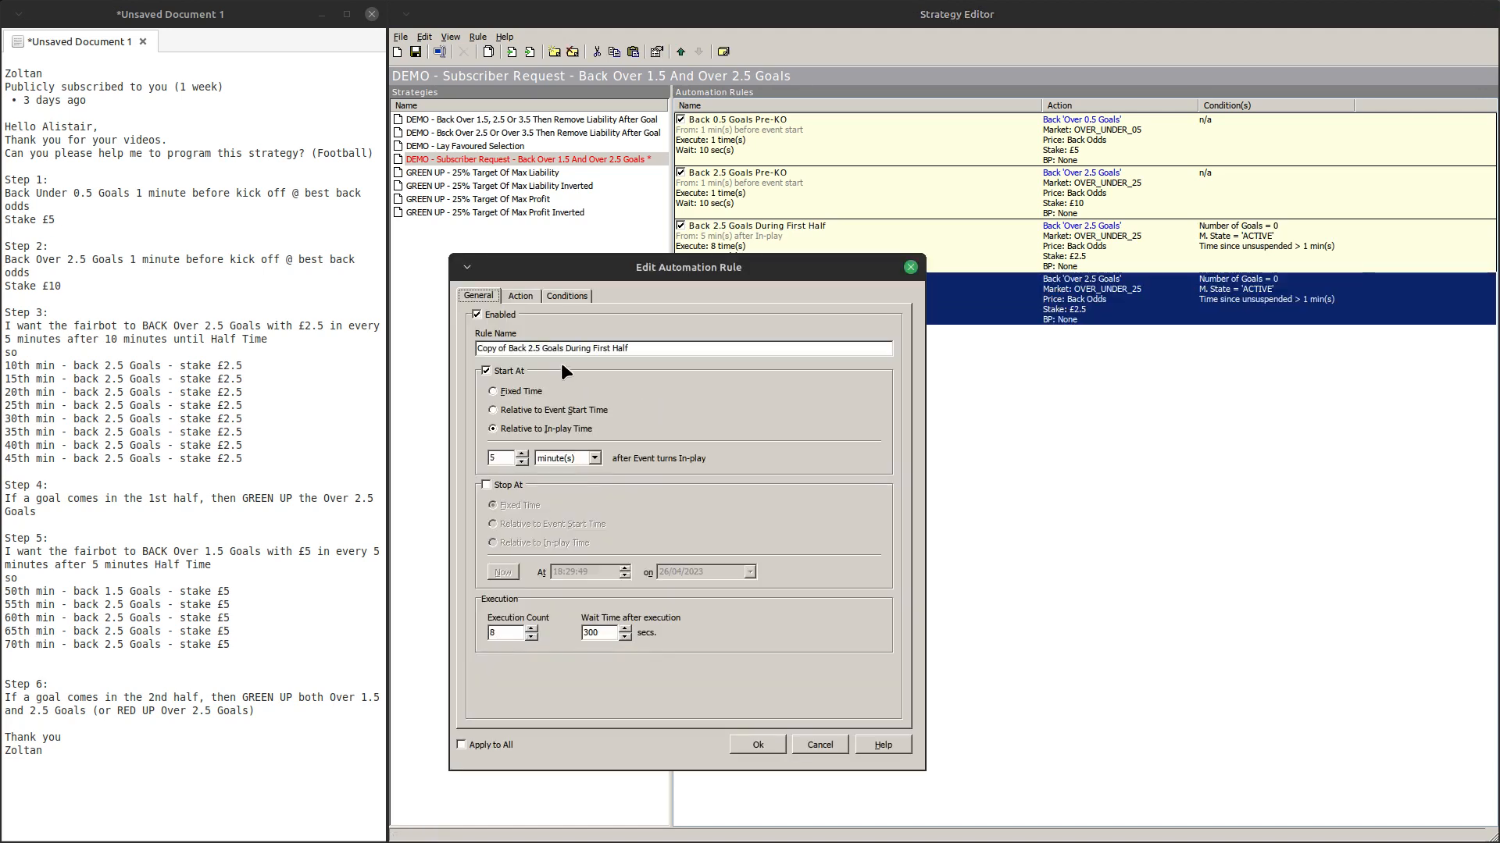
drag(508, 349, 421, 344)
key(BackSpace)
key(Delete)
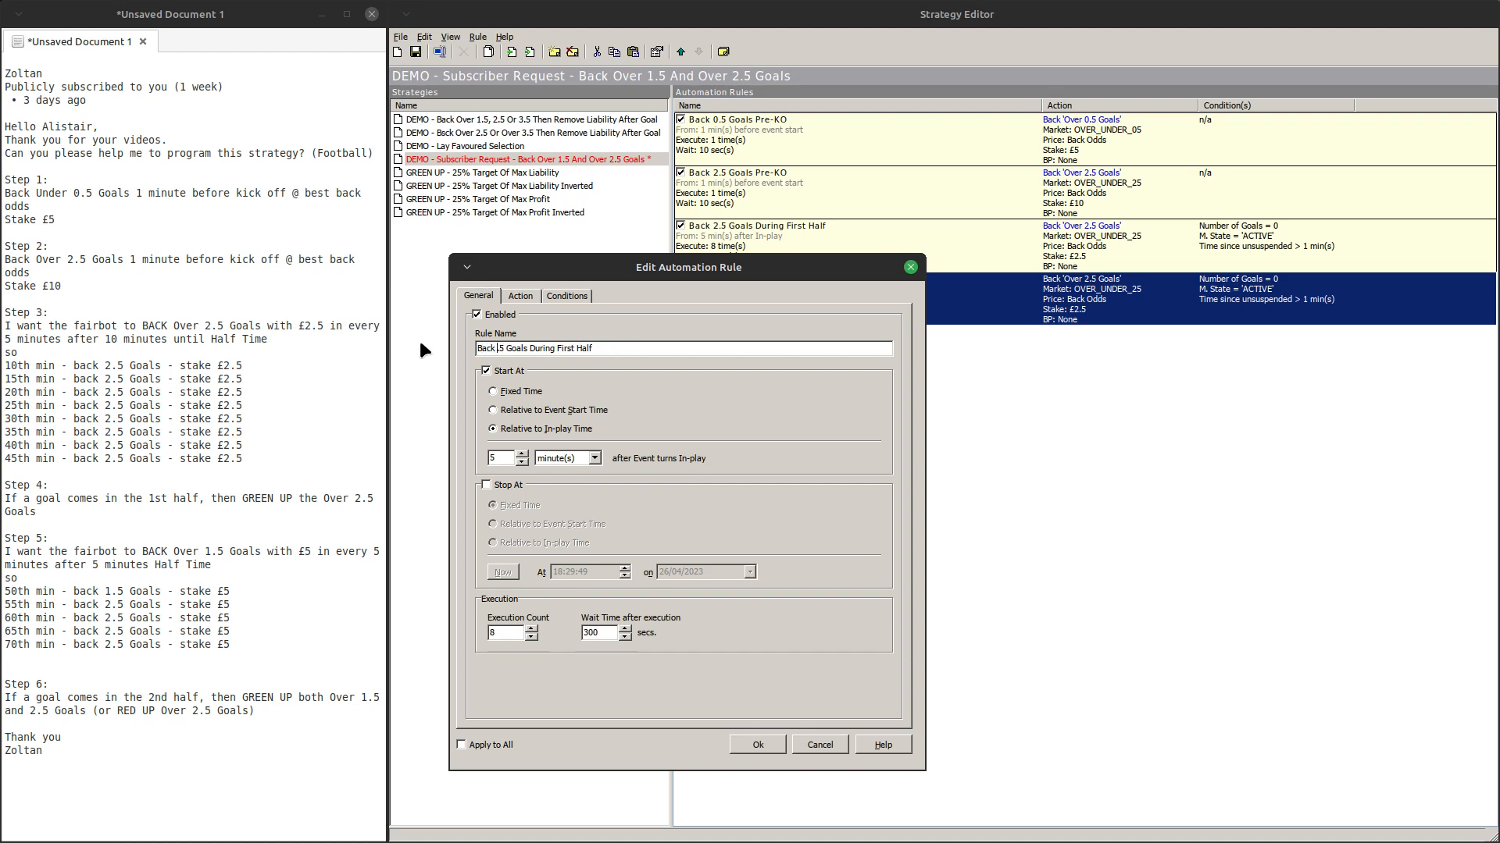
text(1)
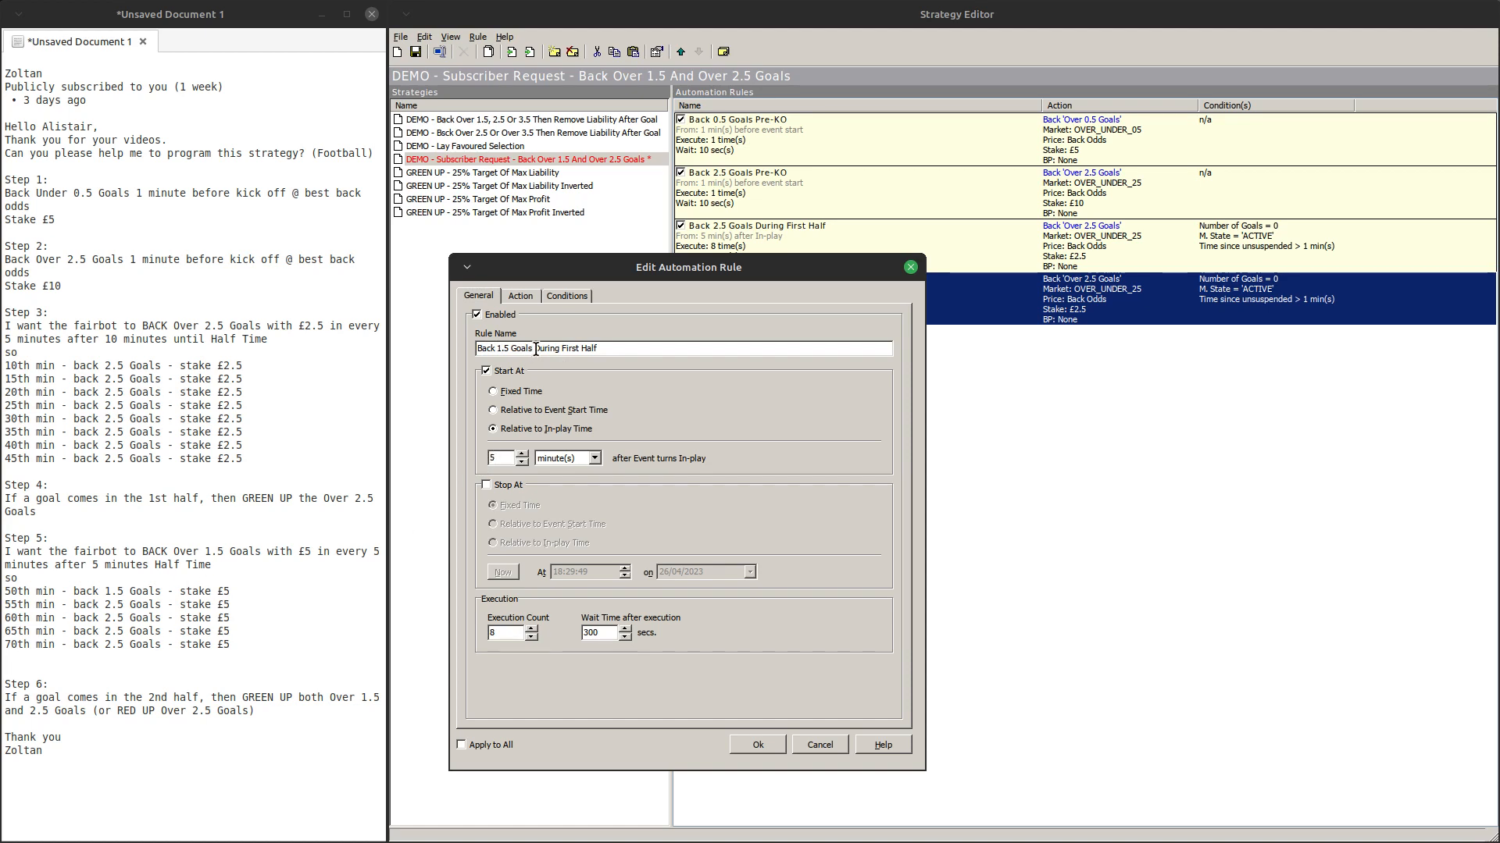
double_click(570, 348)
Set the copied rule to start 60 minutes after the event turns in-play, with an execution count of 5
double_click(493, 457)
text(60)
double_click(497, 632)
text(5)
Change the copied rule's bet to the OVER_UNDER_15 market with the Over 1.5 Goals selection
click(522, 297)
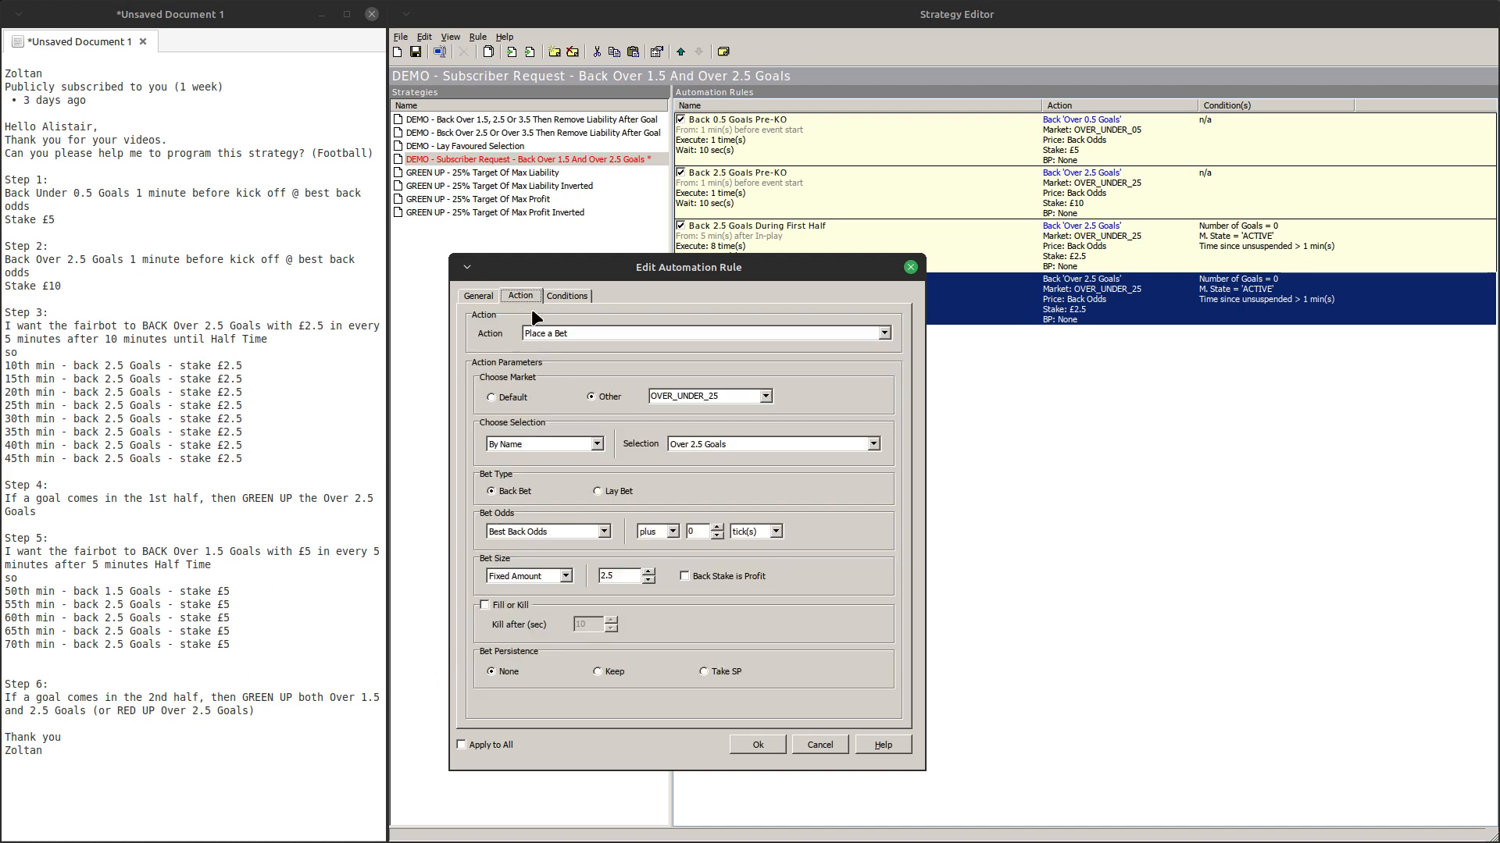
click(765, 396)
scroll(762, 478, up, 4)
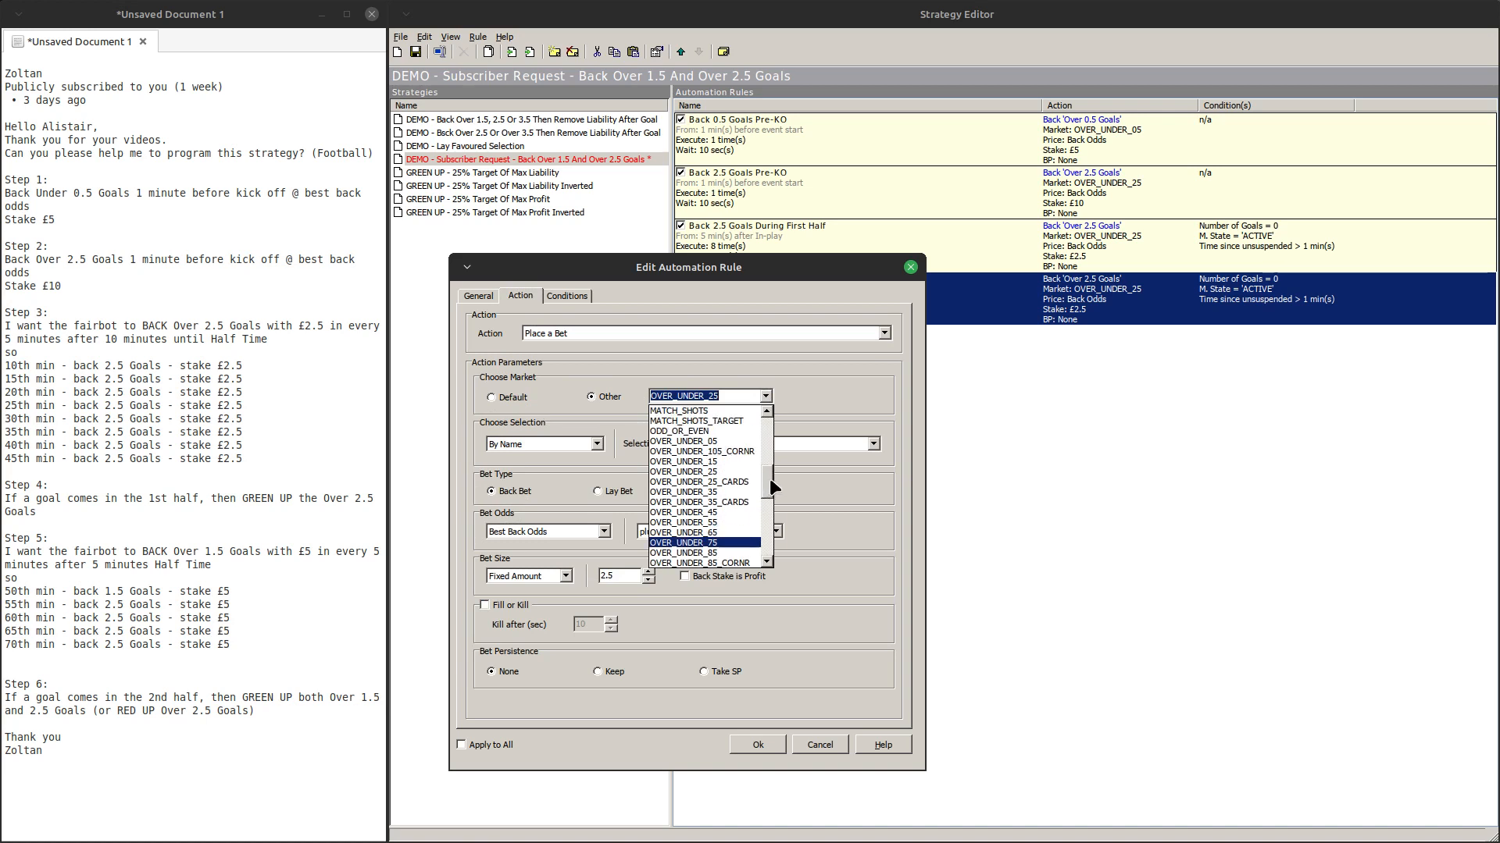
click(703, 522)
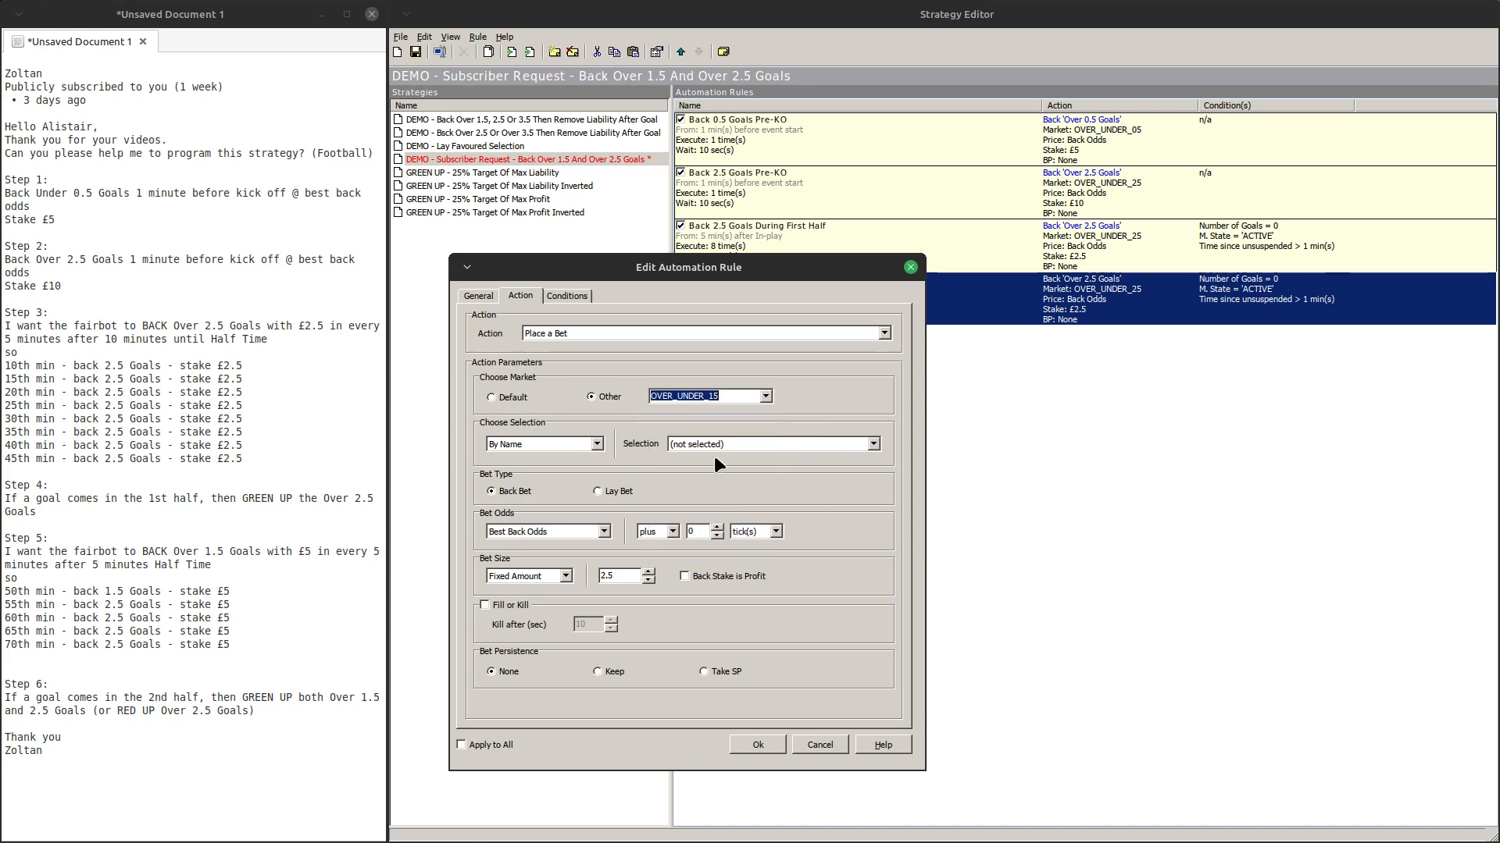
click(675, 447)
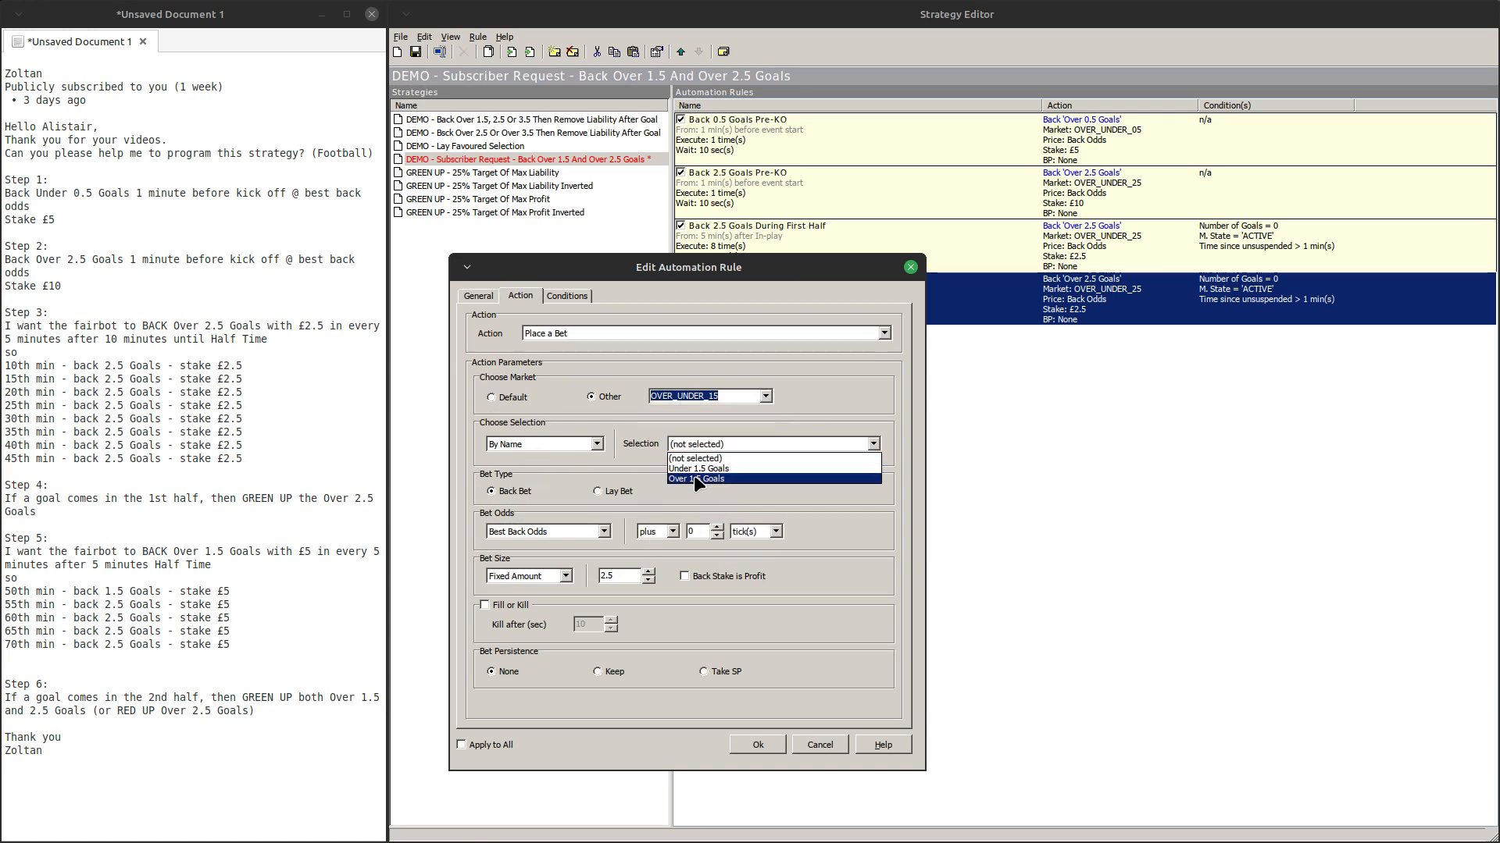
click(686, 476)
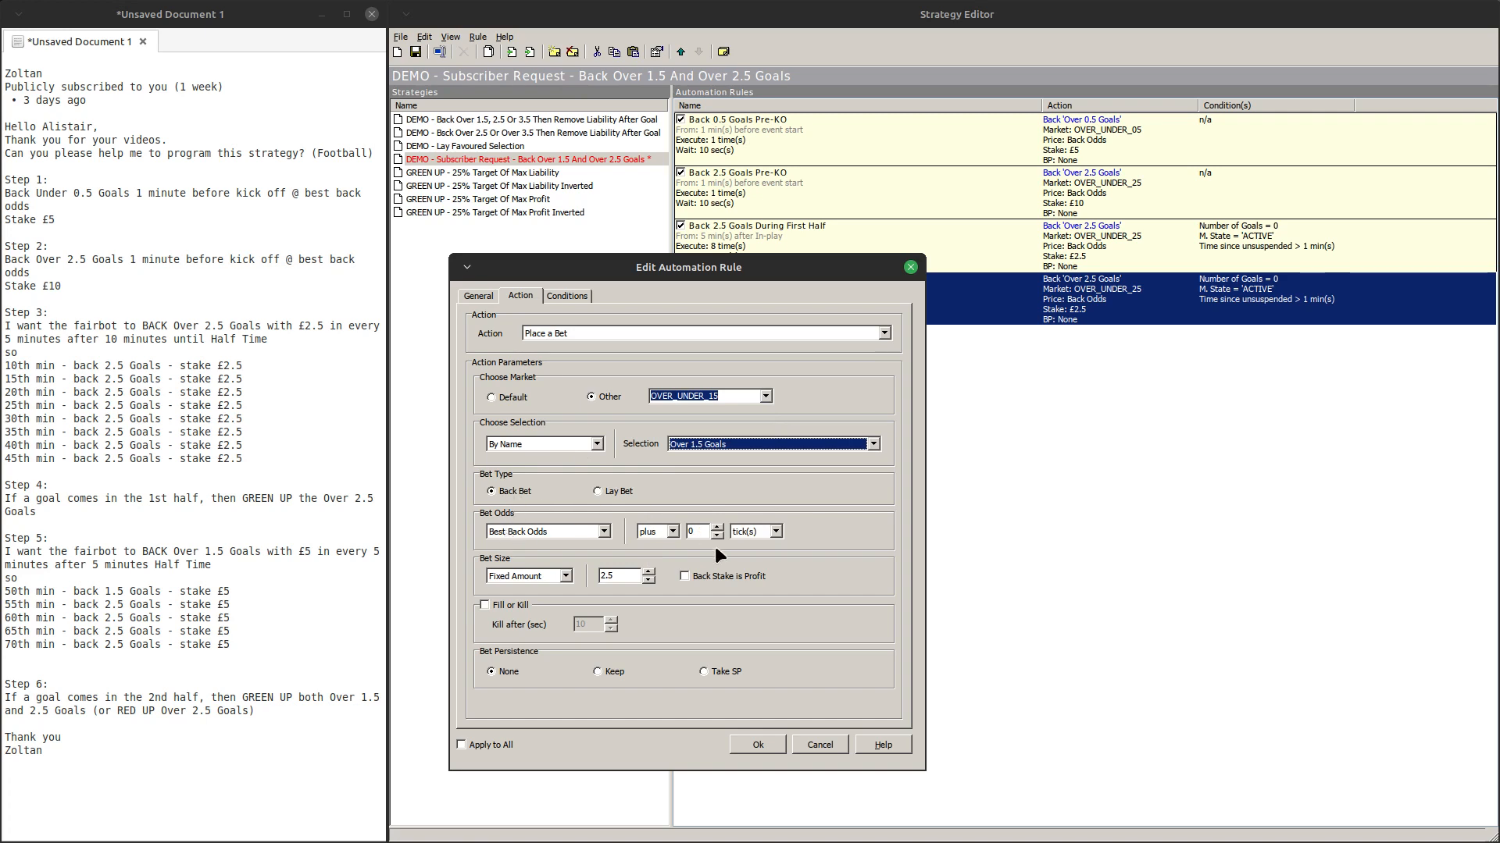
Set the copied rule's fixed bet size to 5 and open its conditions
double_click(616, 577)
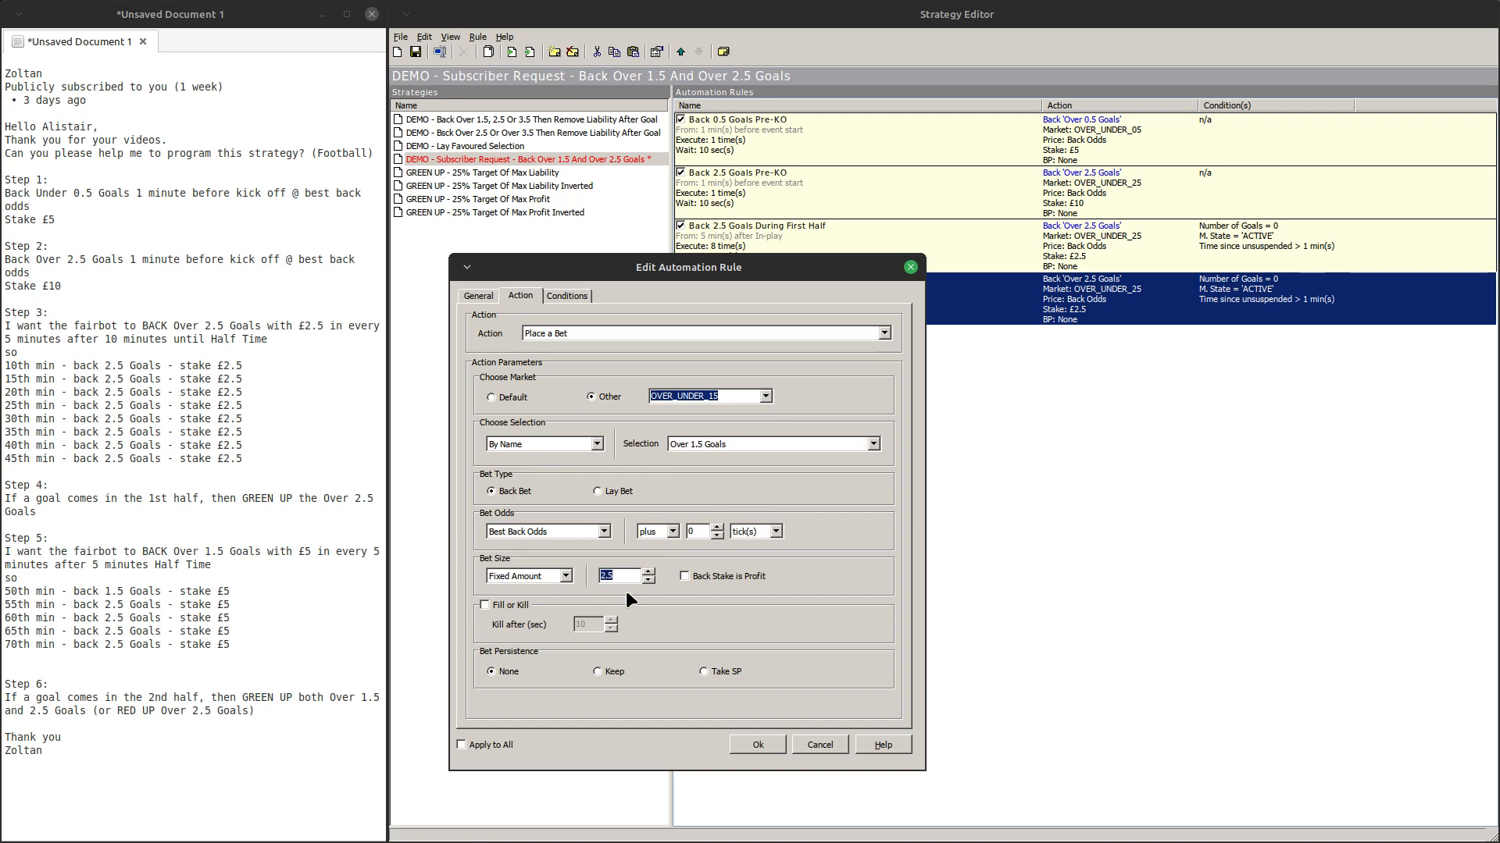
text(5)
click(574, 297)
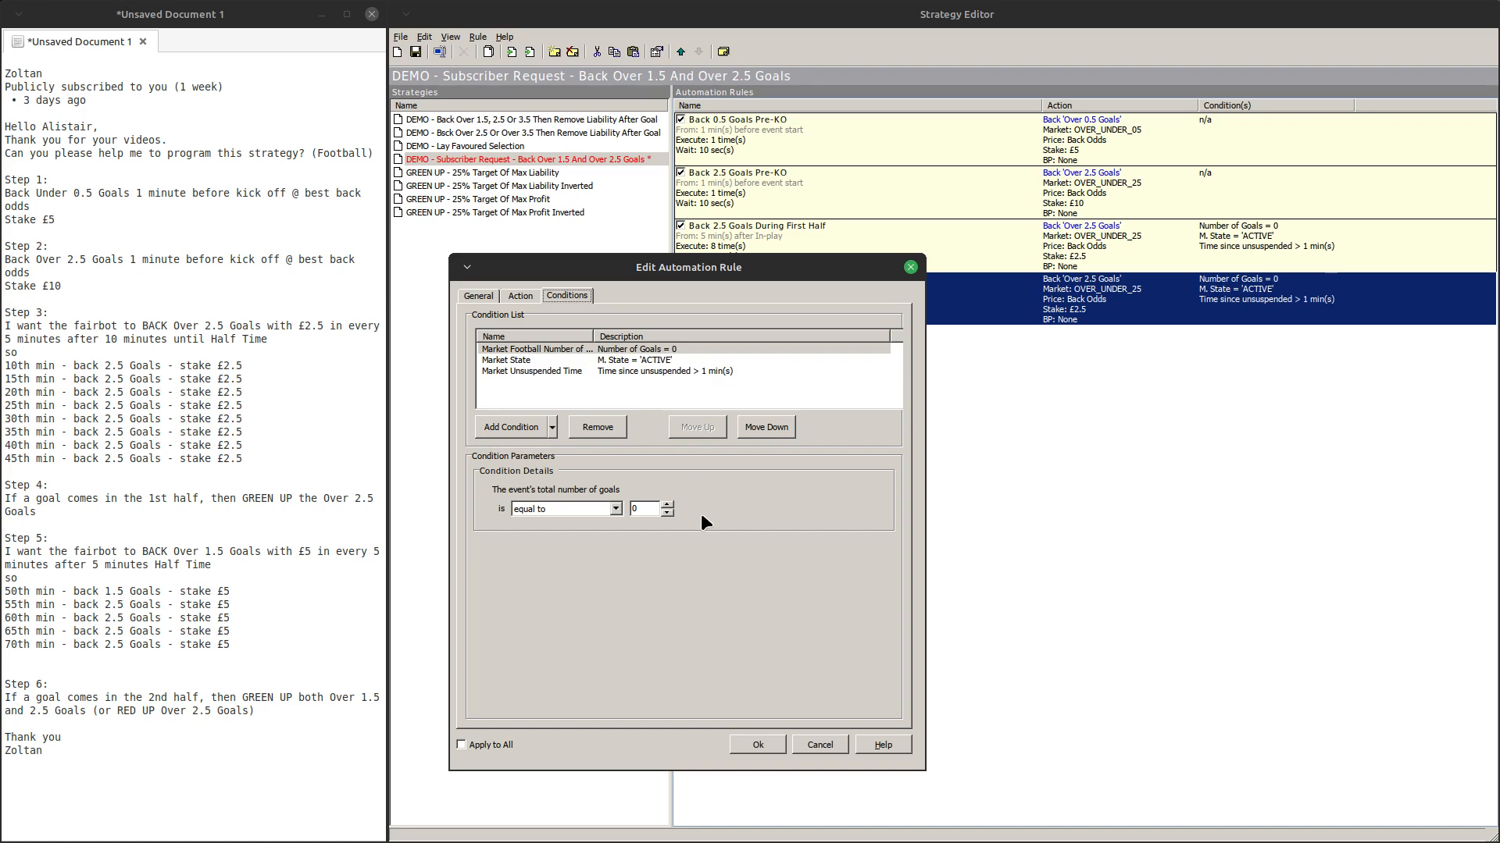
Add a Market Football Second Half Time condition of greater than or equal to 5 minutes and save the second-half rule
click(553, 426)
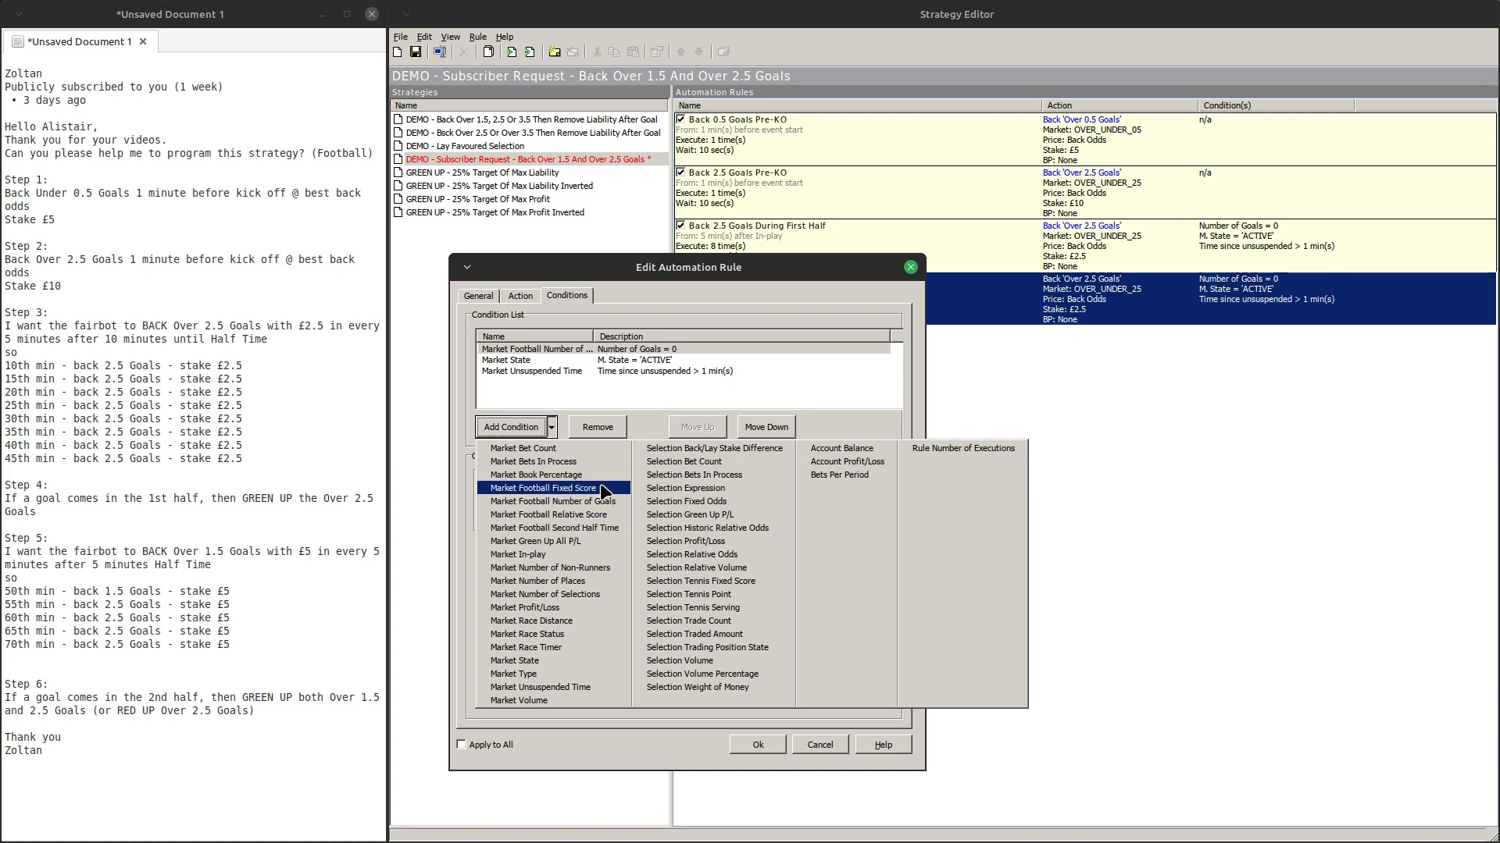
click(582, 529)
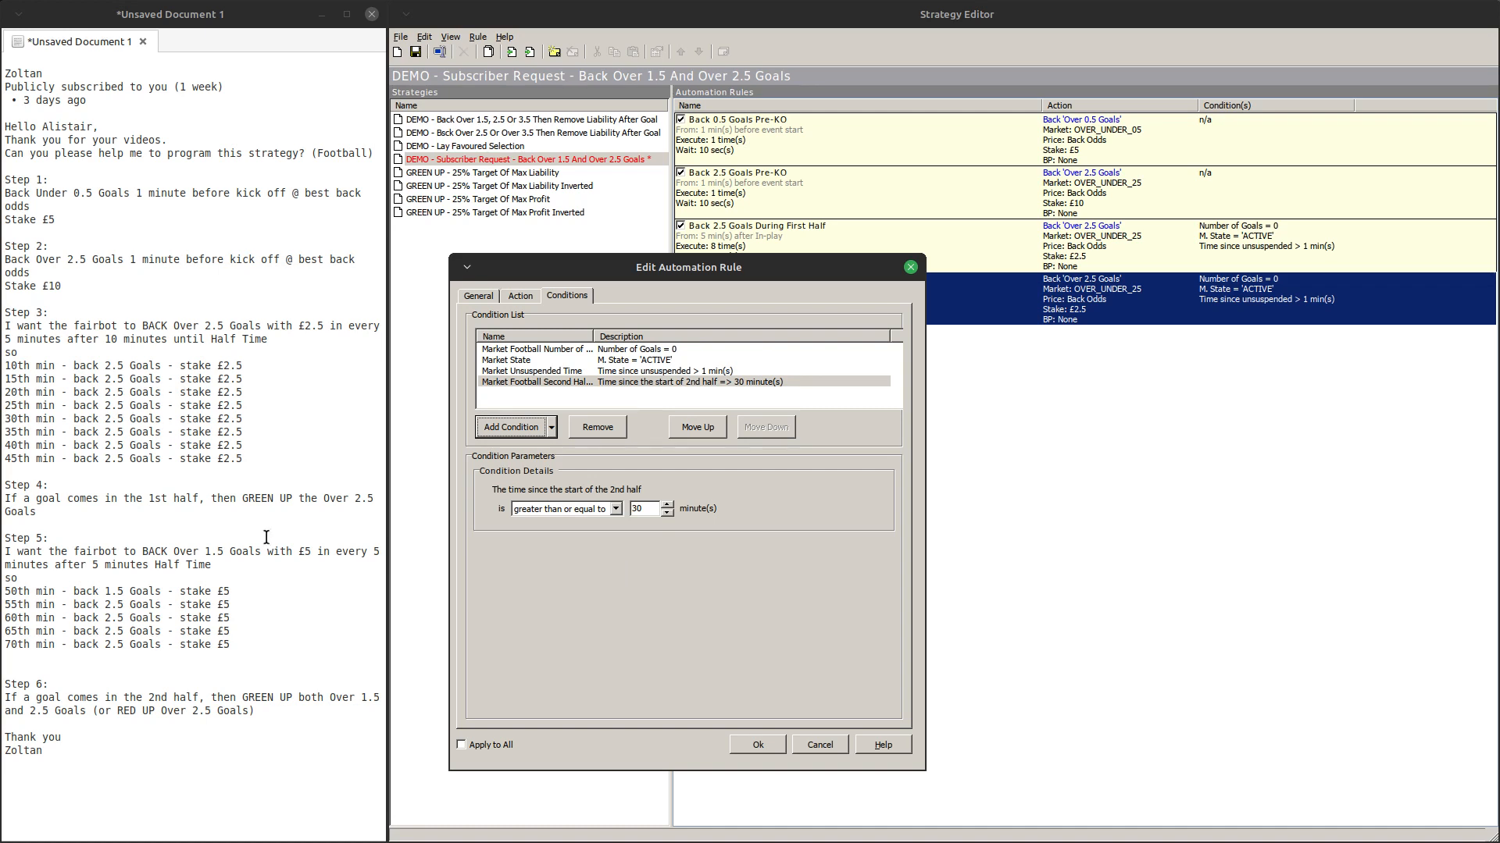
click(615, 509)
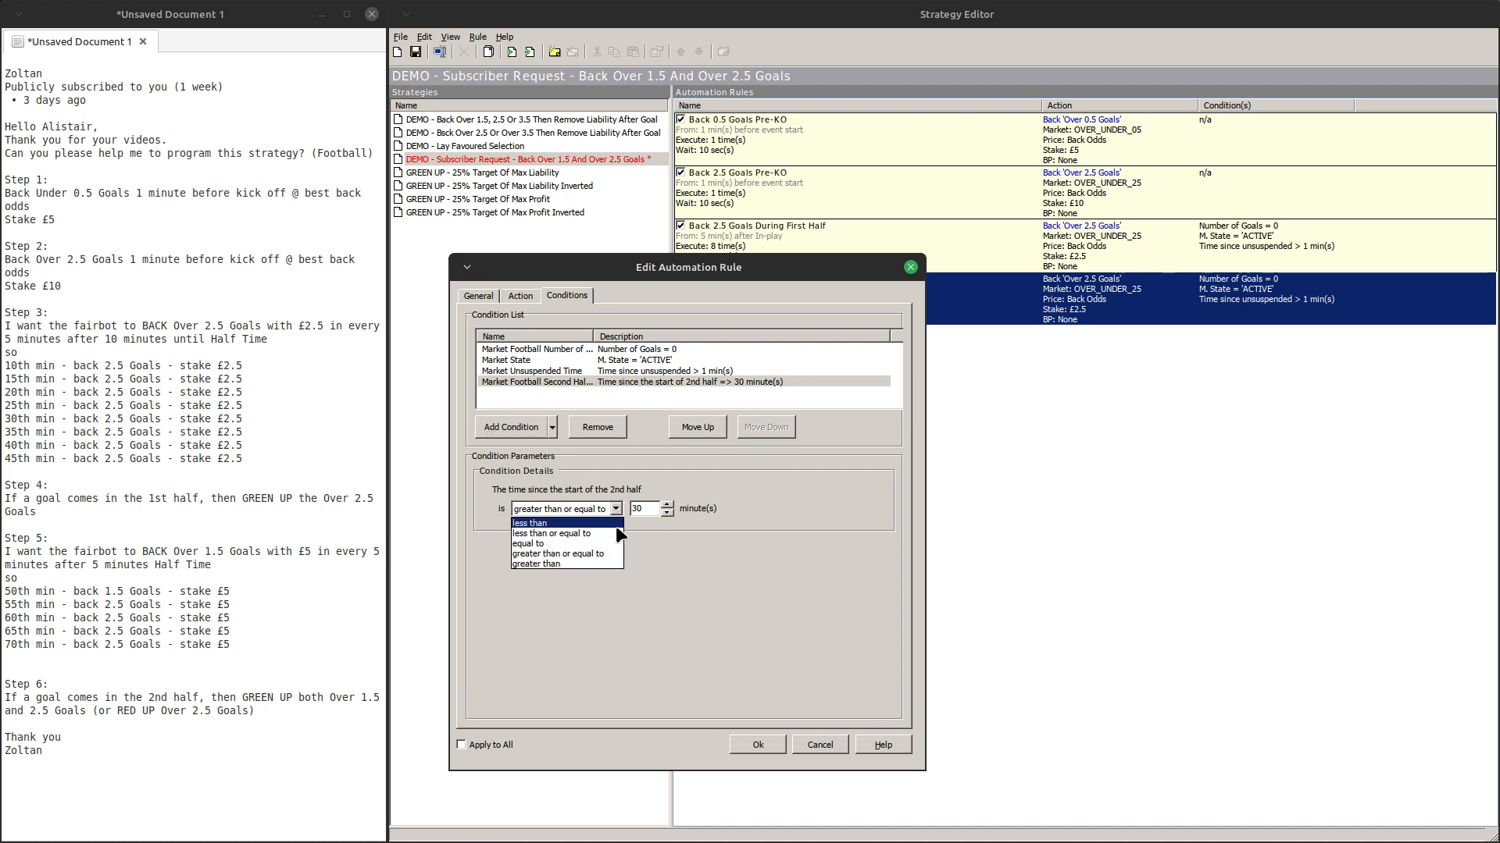
click(596, 553)
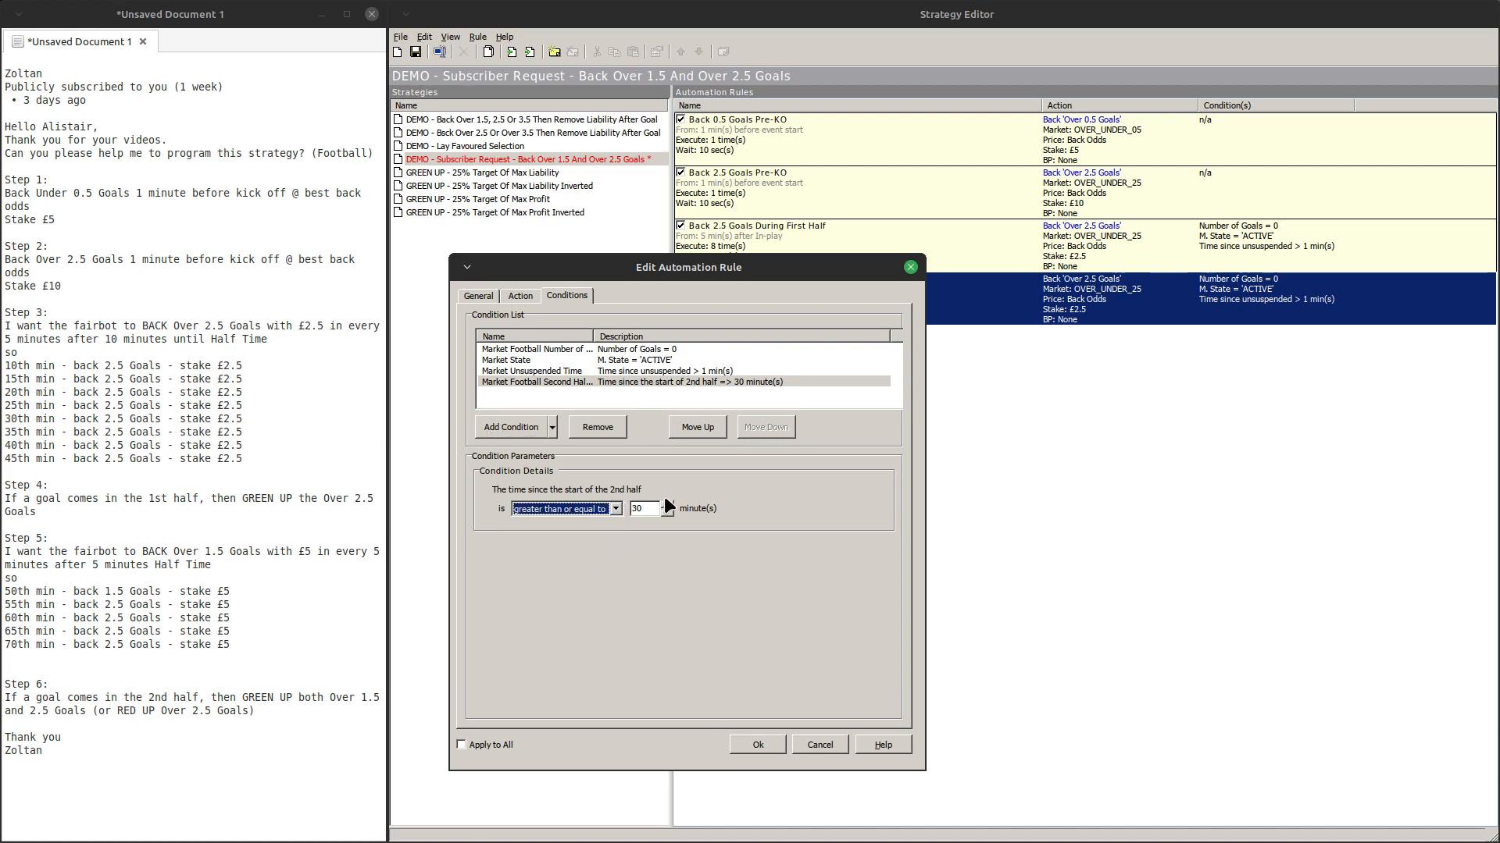
double_click(653, 508)
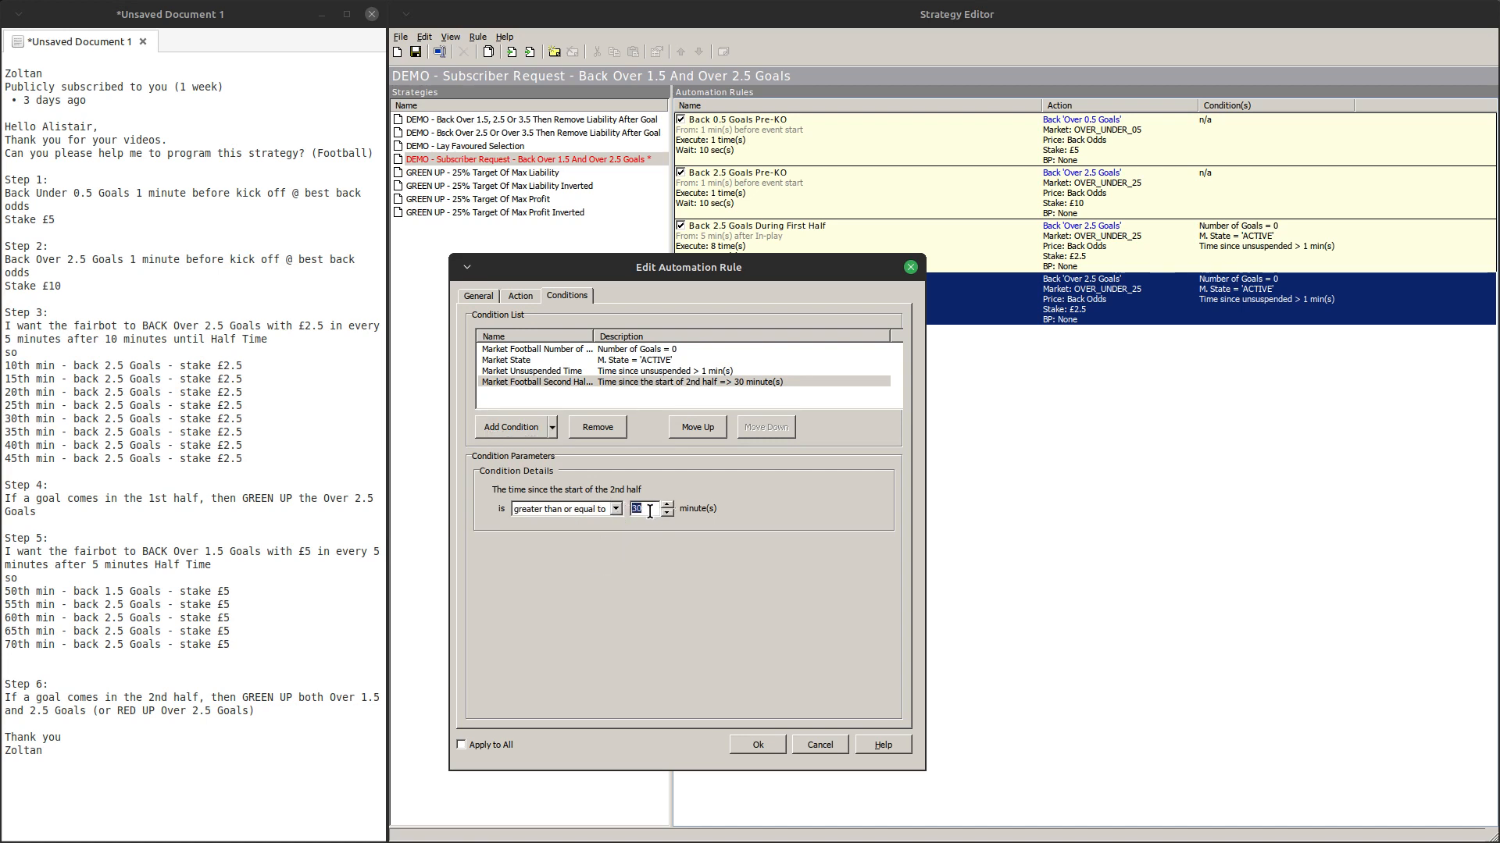
text(5)
click(476, 296)
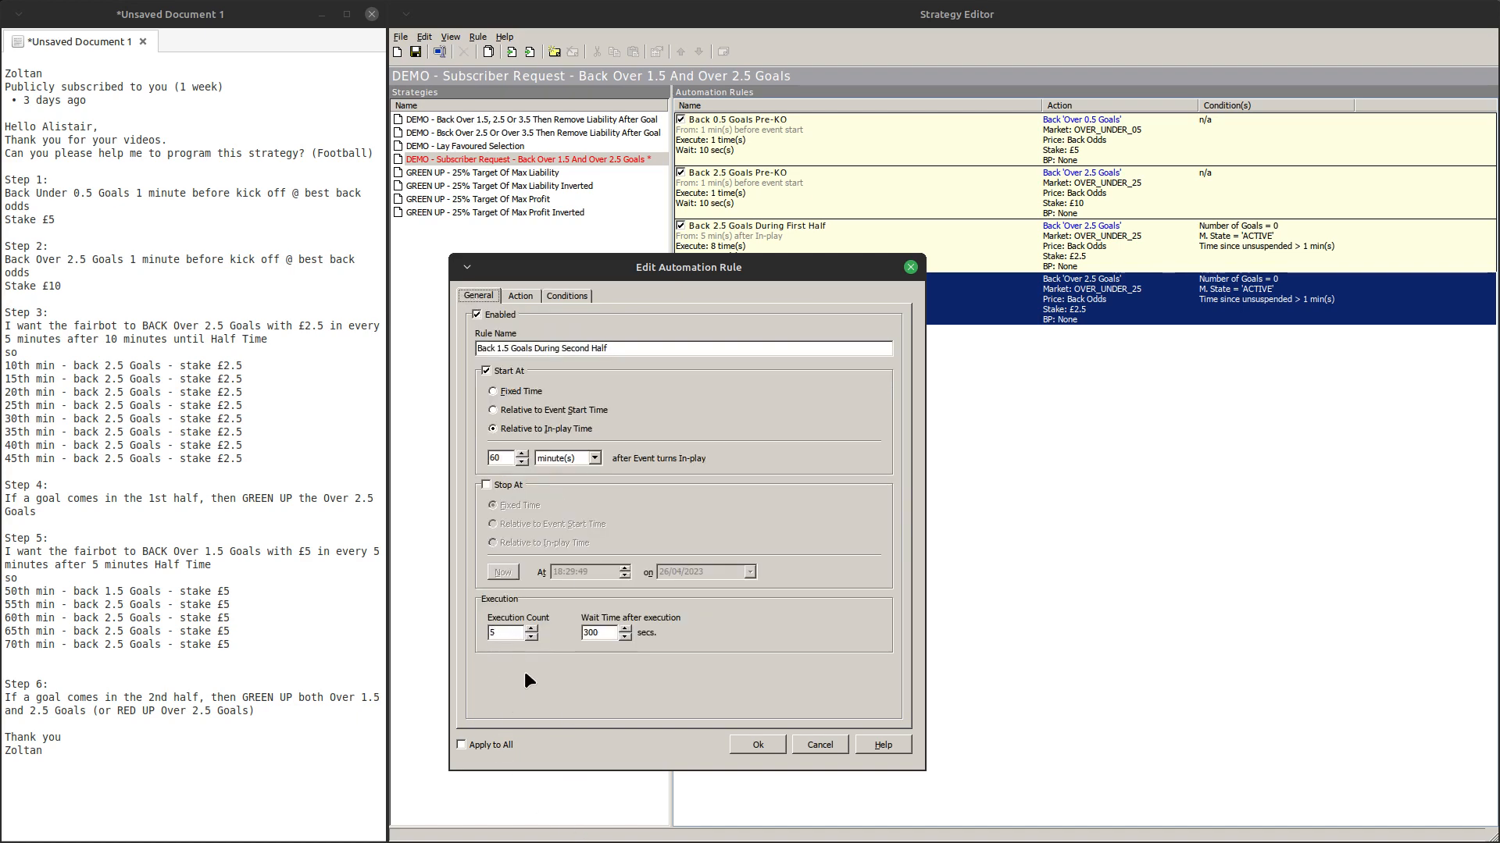
click(564, 294)
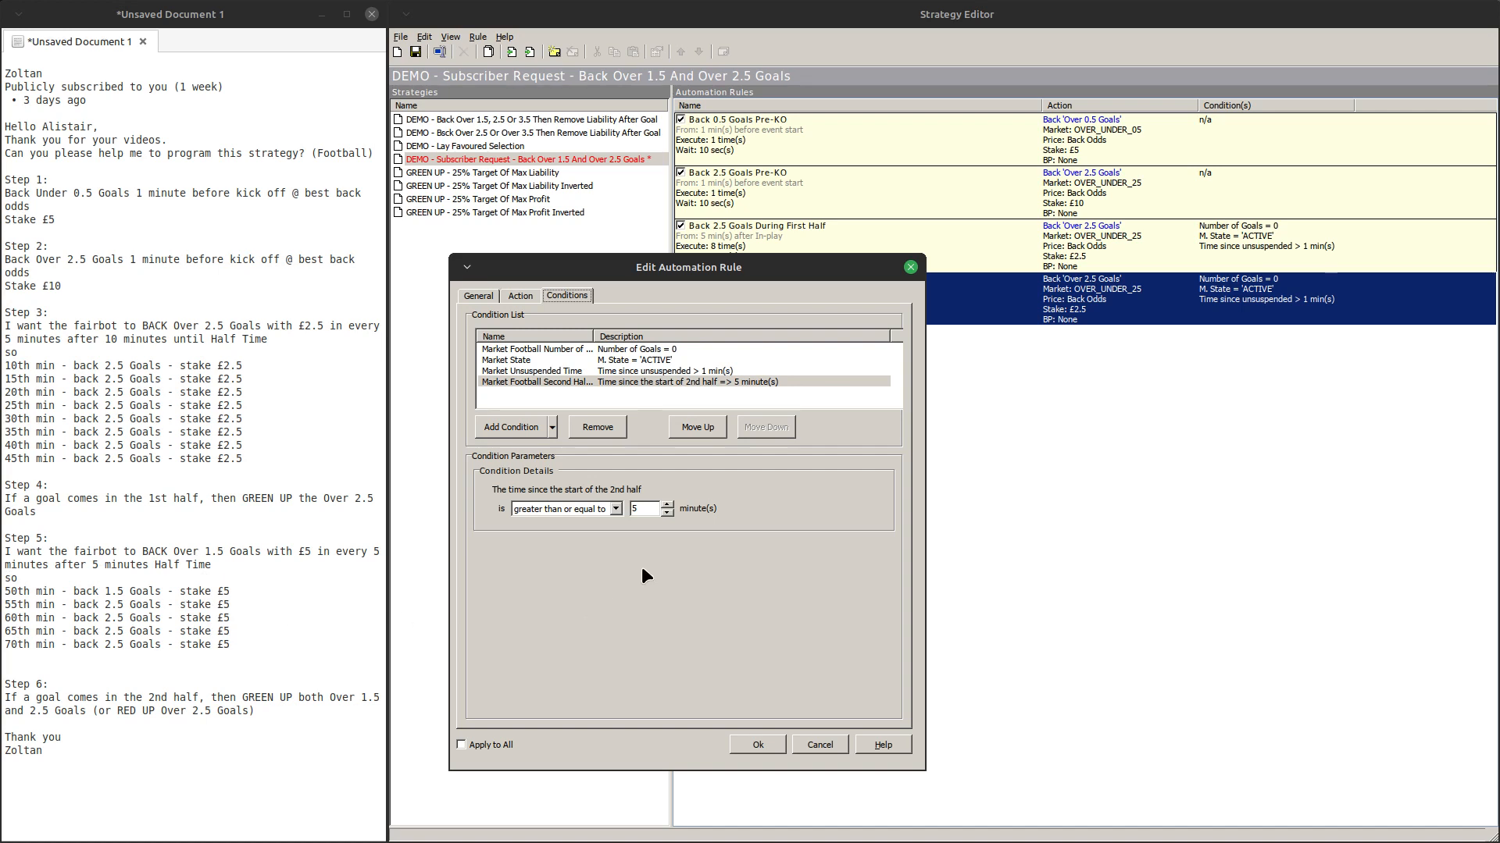
click(751, 741)
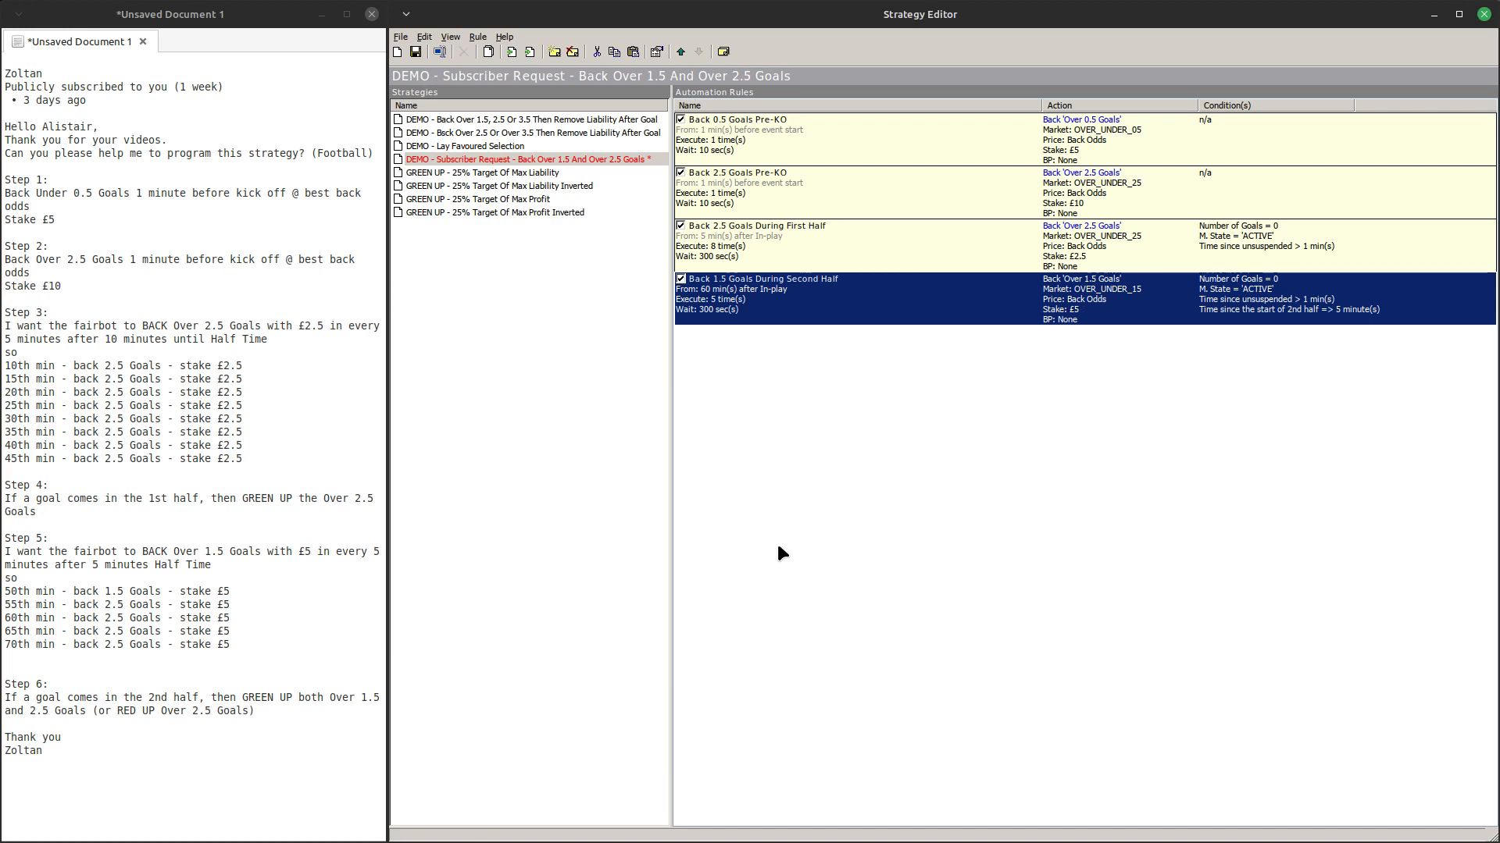
Add a new automation rule to the strategy and name it "Green Up If Goal In First Half"
click(884, 492)
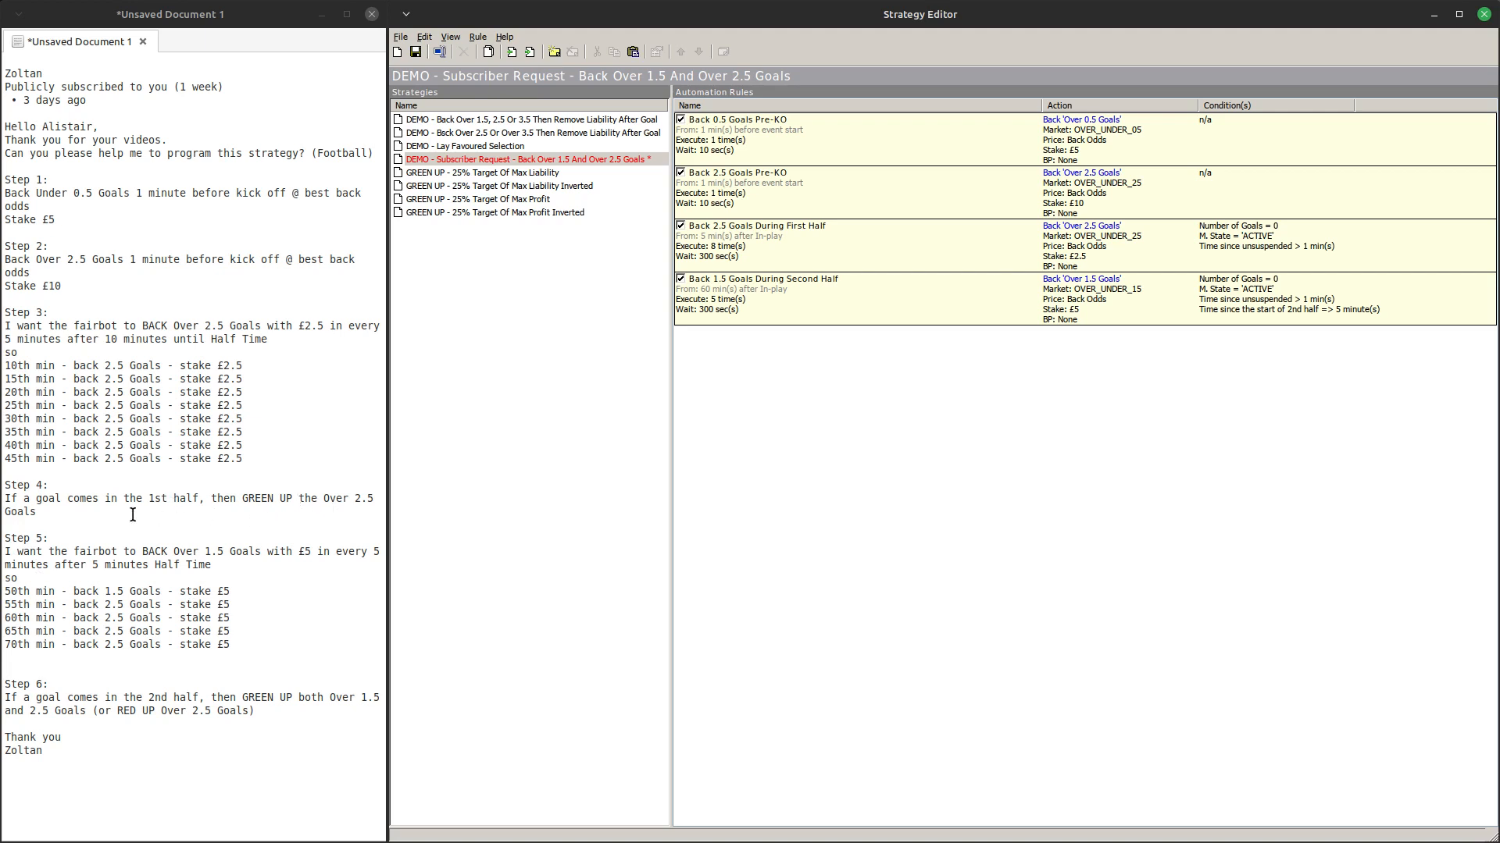
right_click(866, 385)
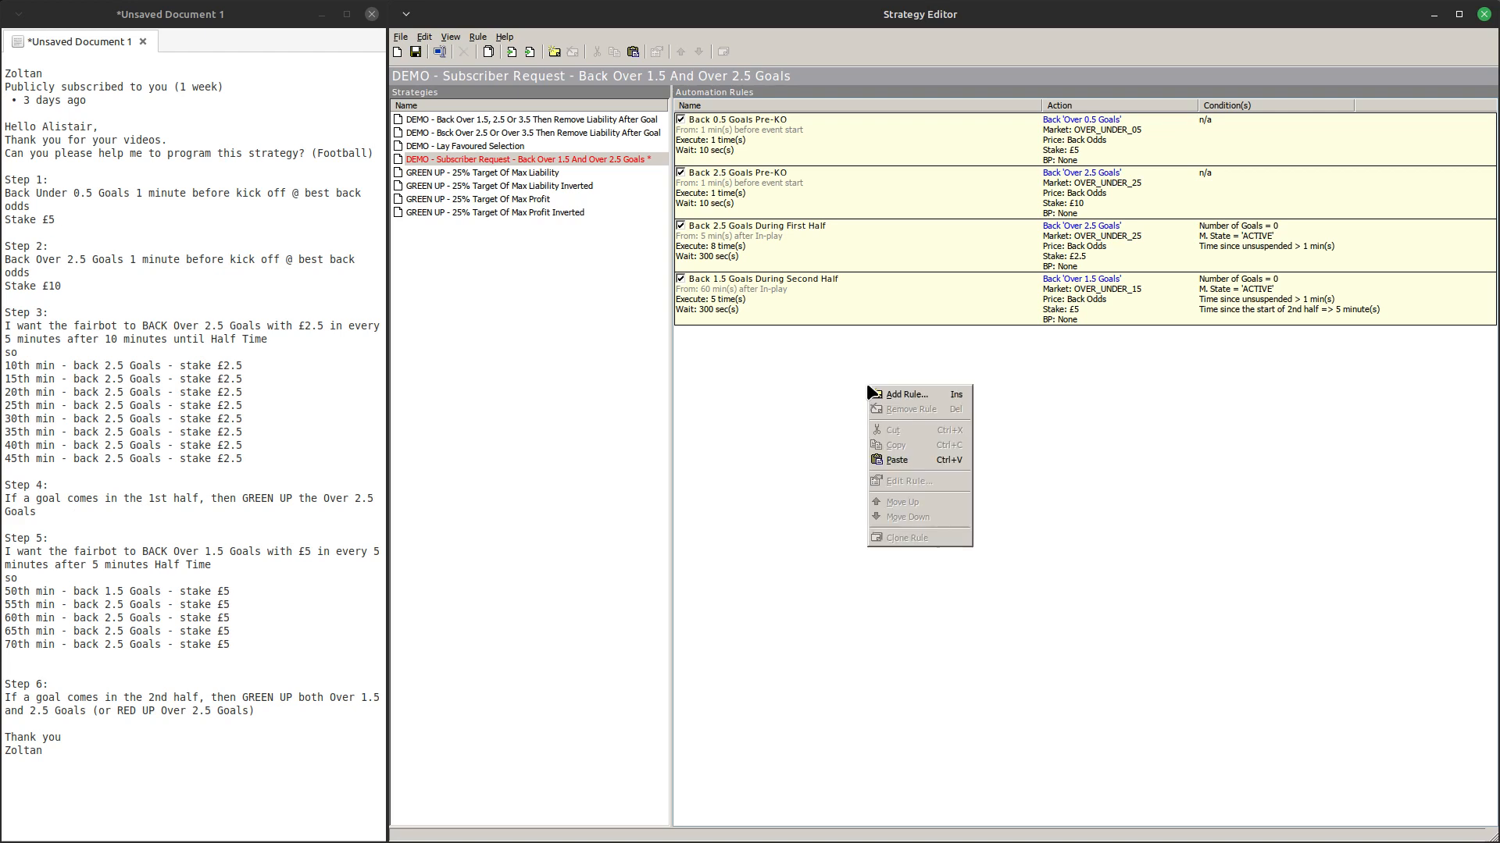
click(890, 394)
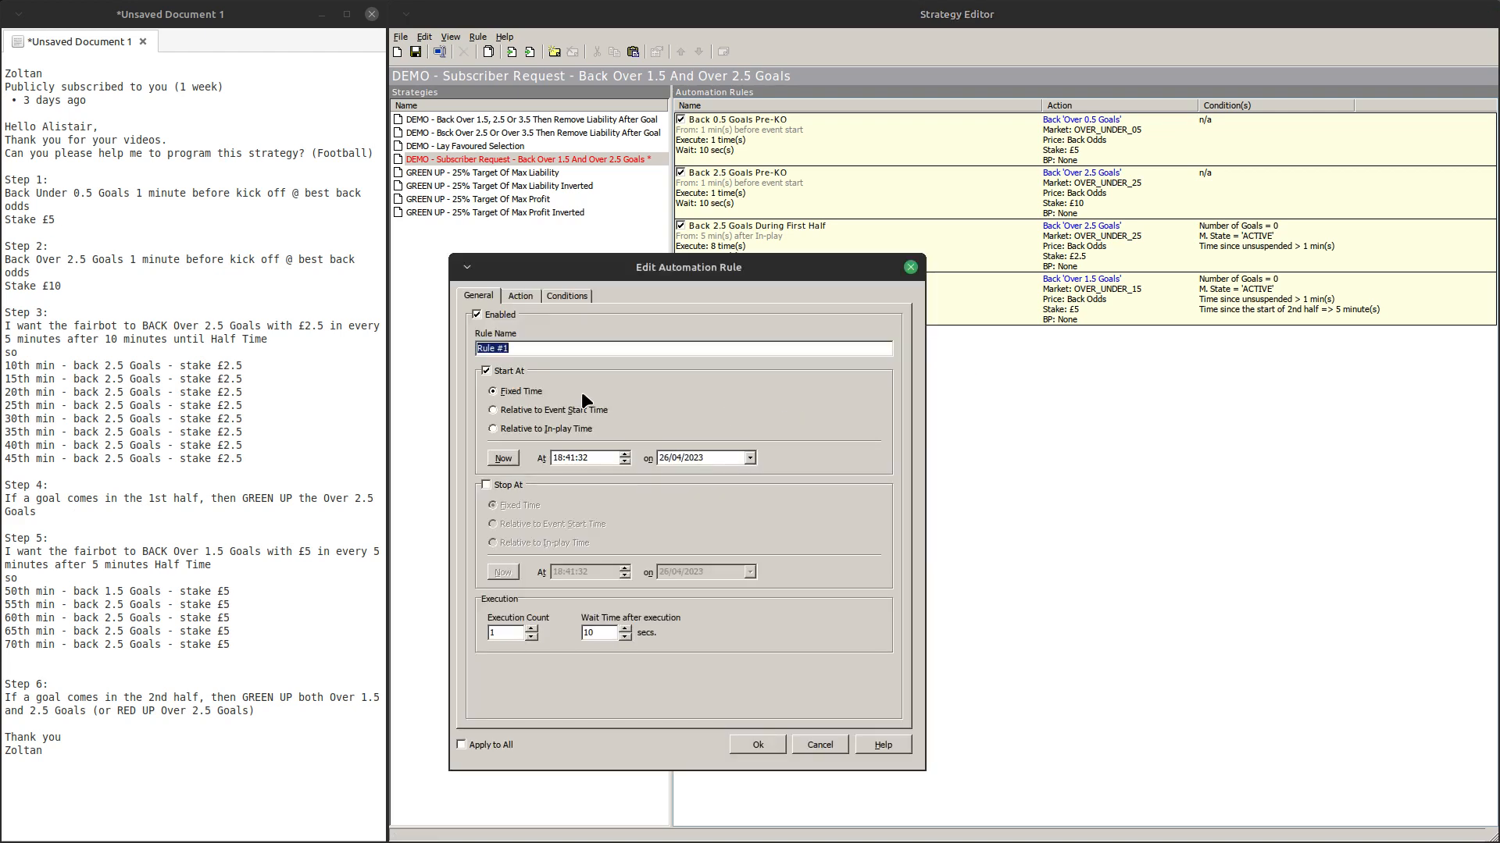
text(G)
text(reen Up)
text( 1)
text(f)
text( Goal )
text(In)
text( First Half)
Make the new rule start relative to in-play time and set its action to Green Up All Selections
click(539, 411)
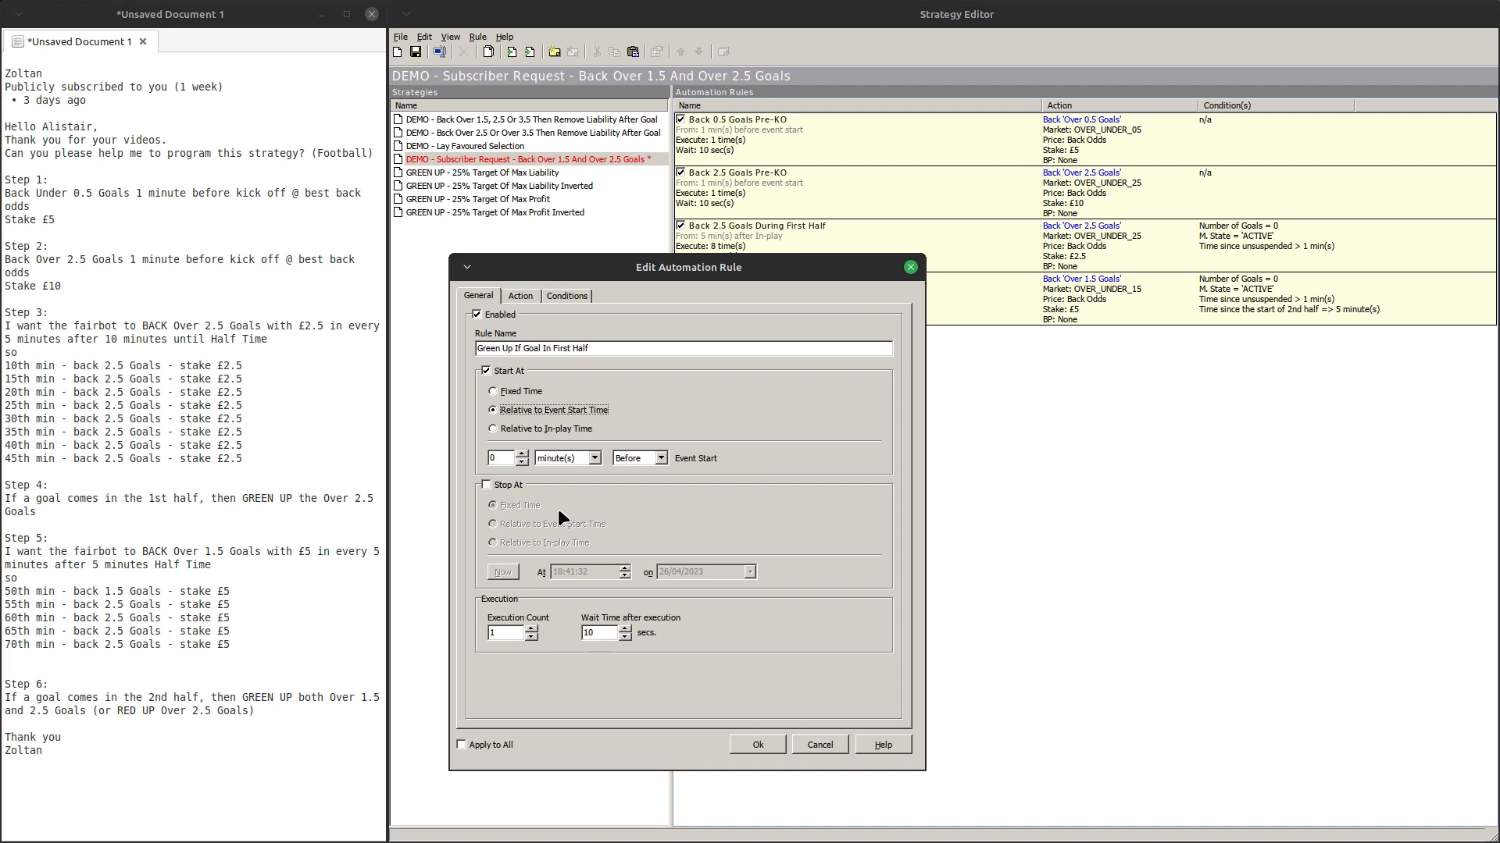
click(512, 428)
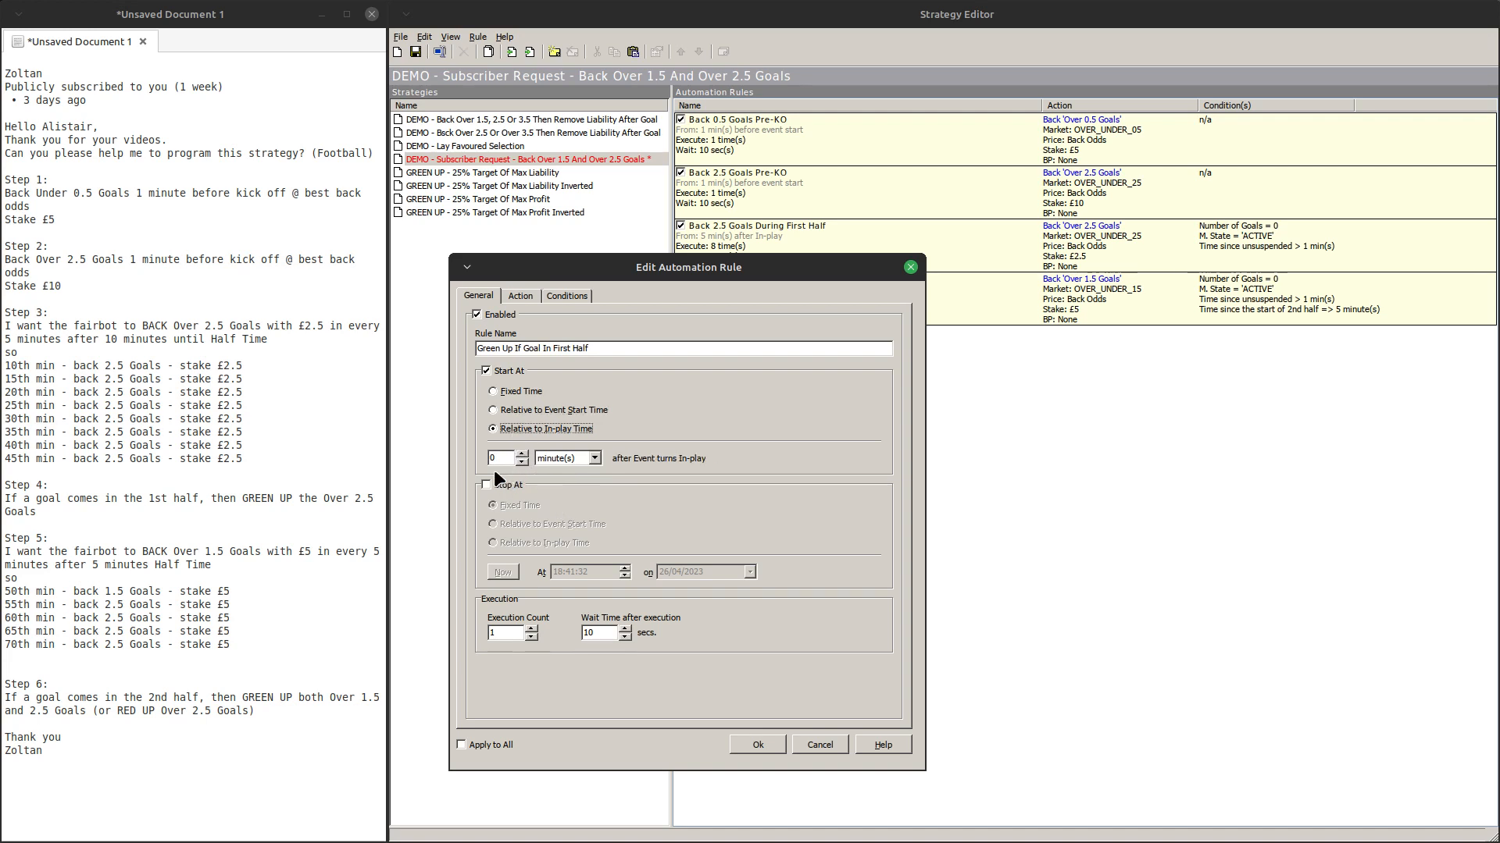
click(522, 295)
click(569, 334)
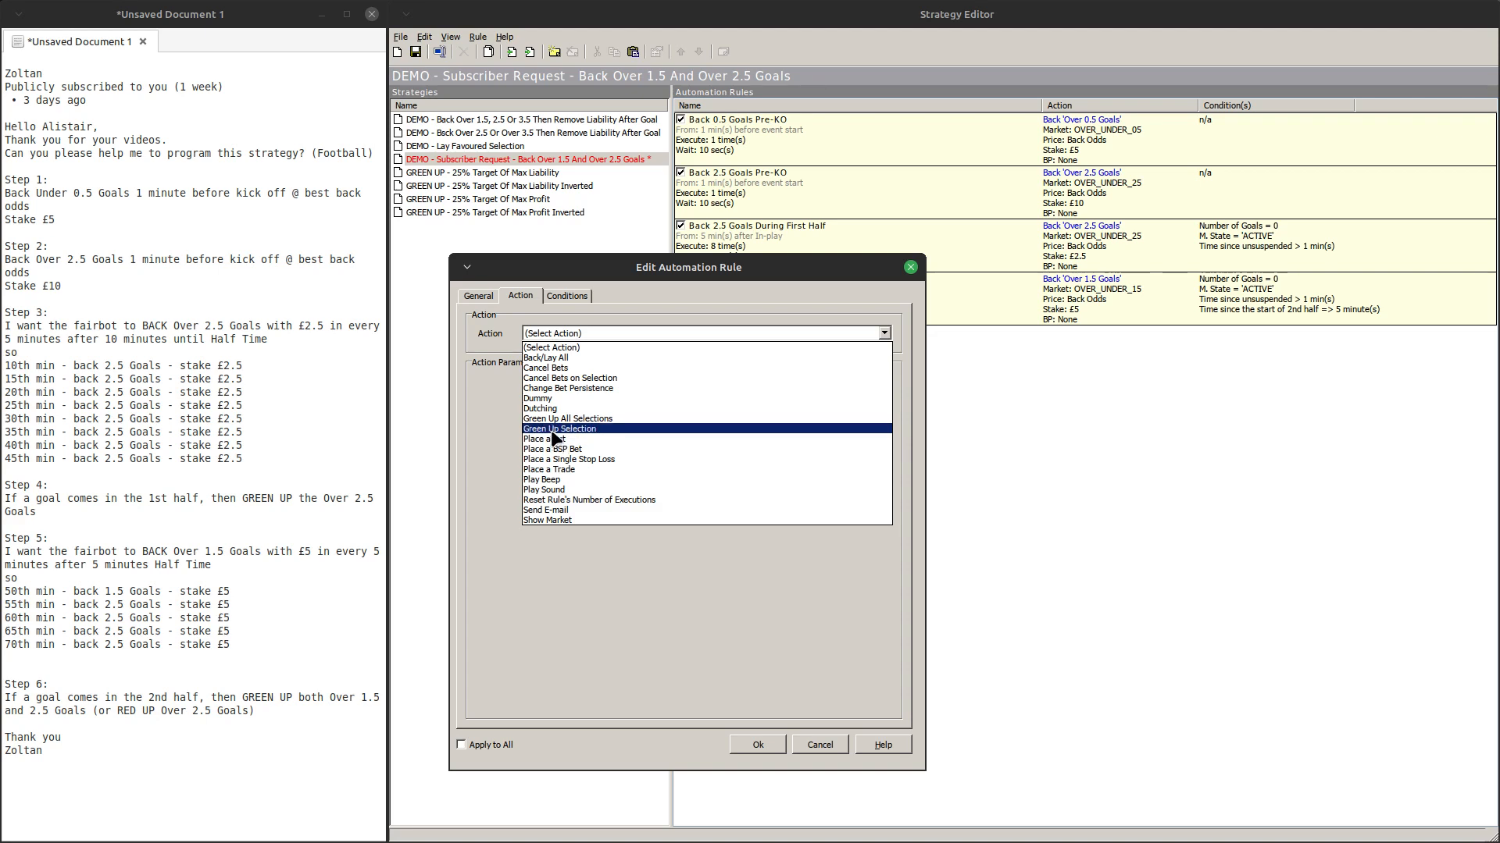
click(577, 419)
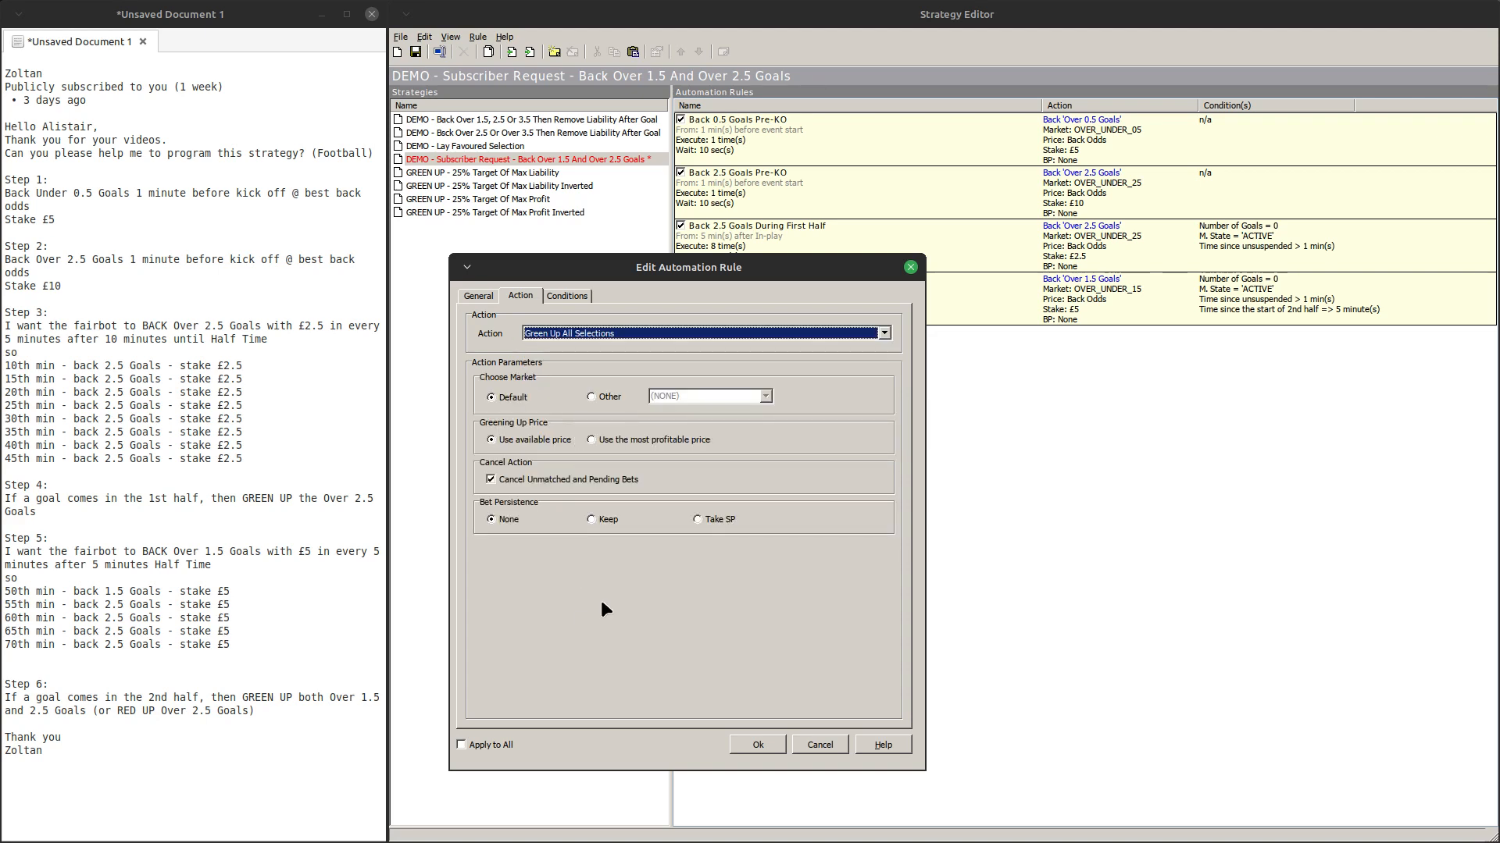
Add a Market Football Second Half Time condition of less than or equal to 0 minutes to the green-up rule
click(564, 297)
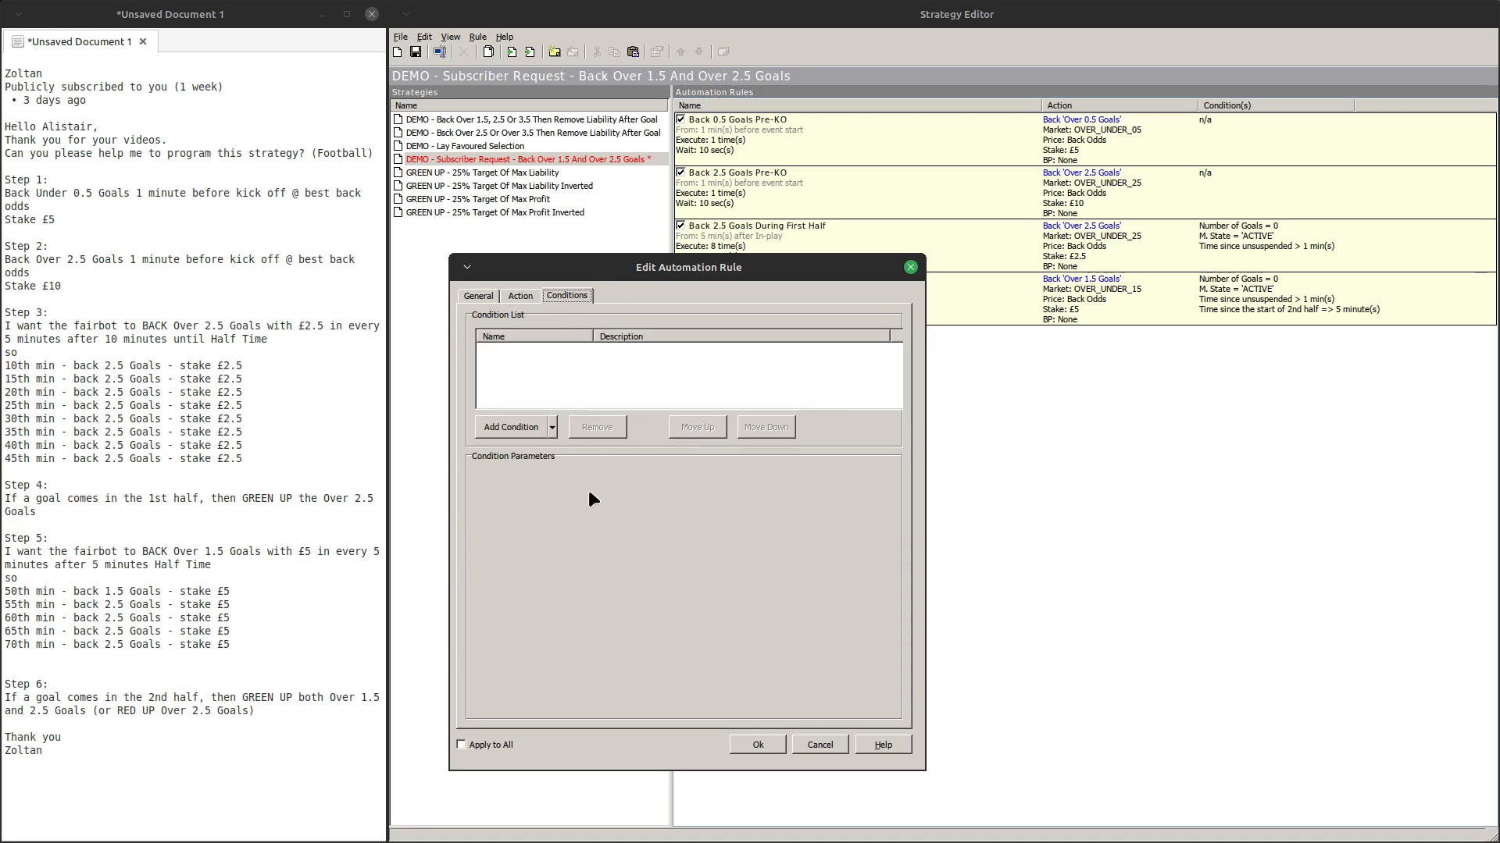
drag(616, 270, 638, 286)
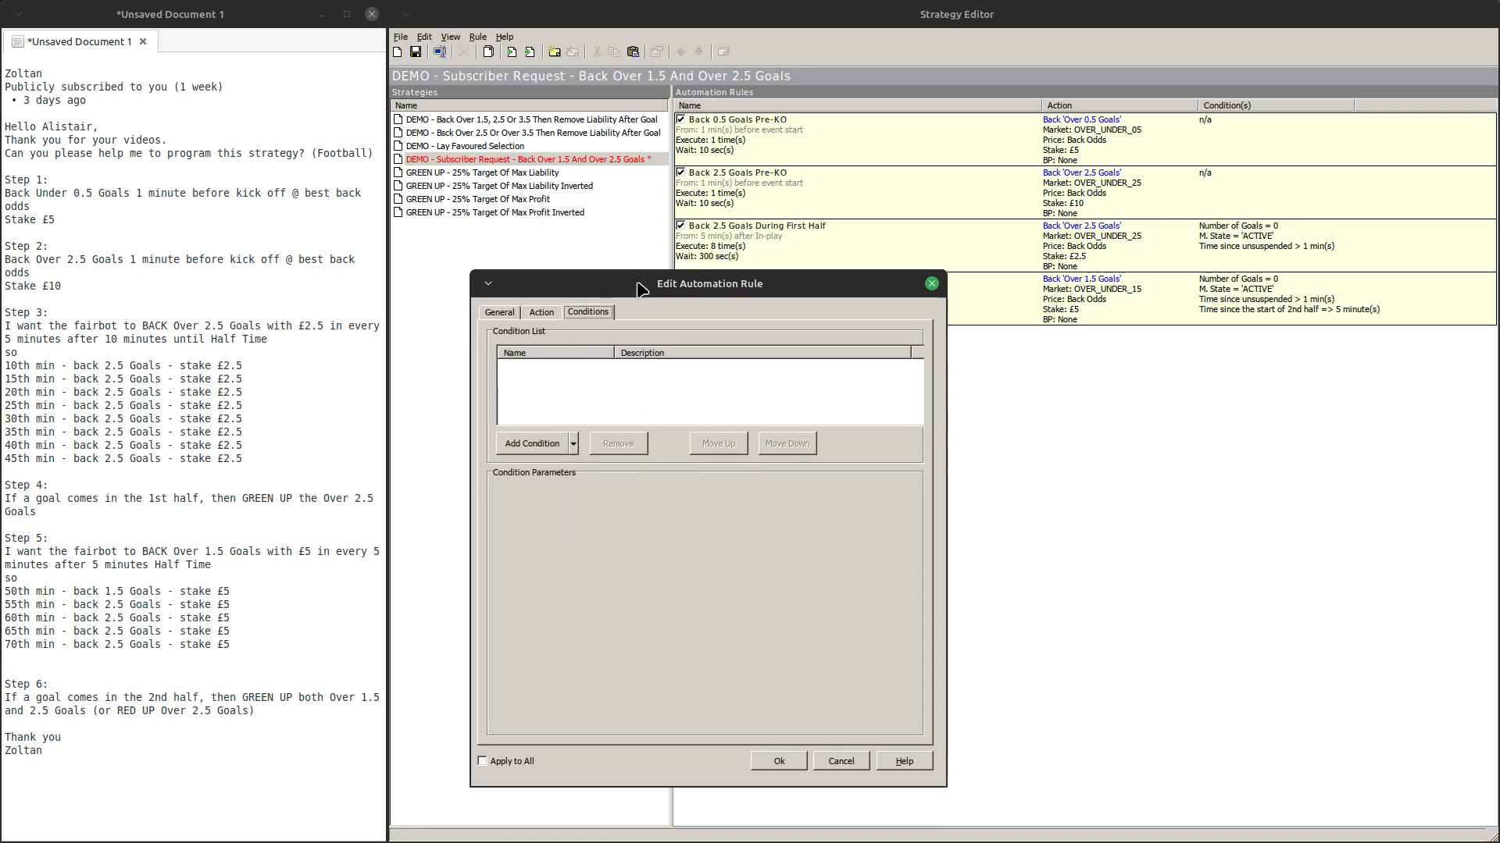
click(574, 442)
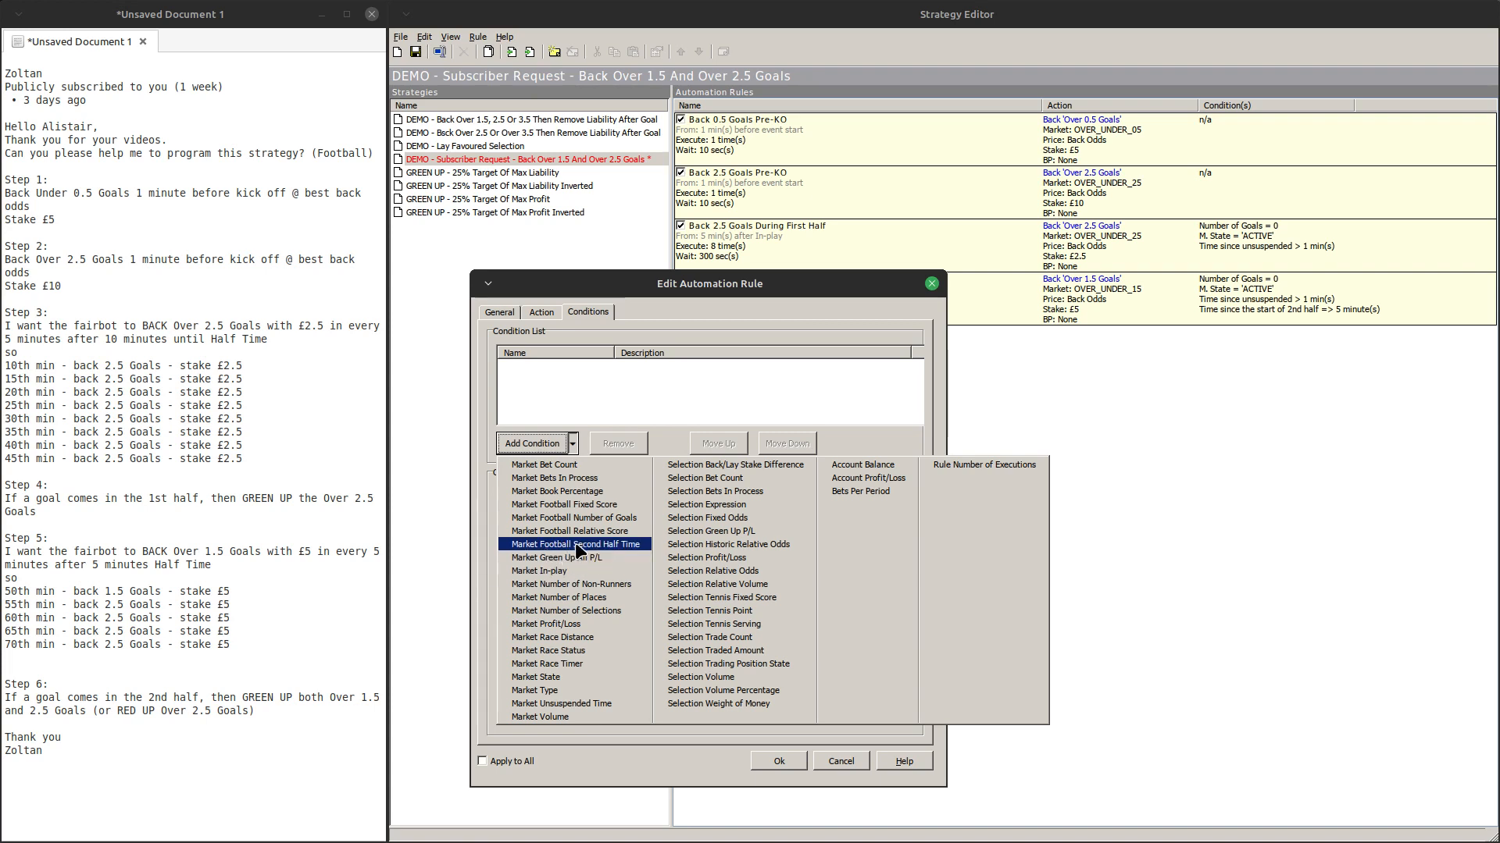
click(578, 546)
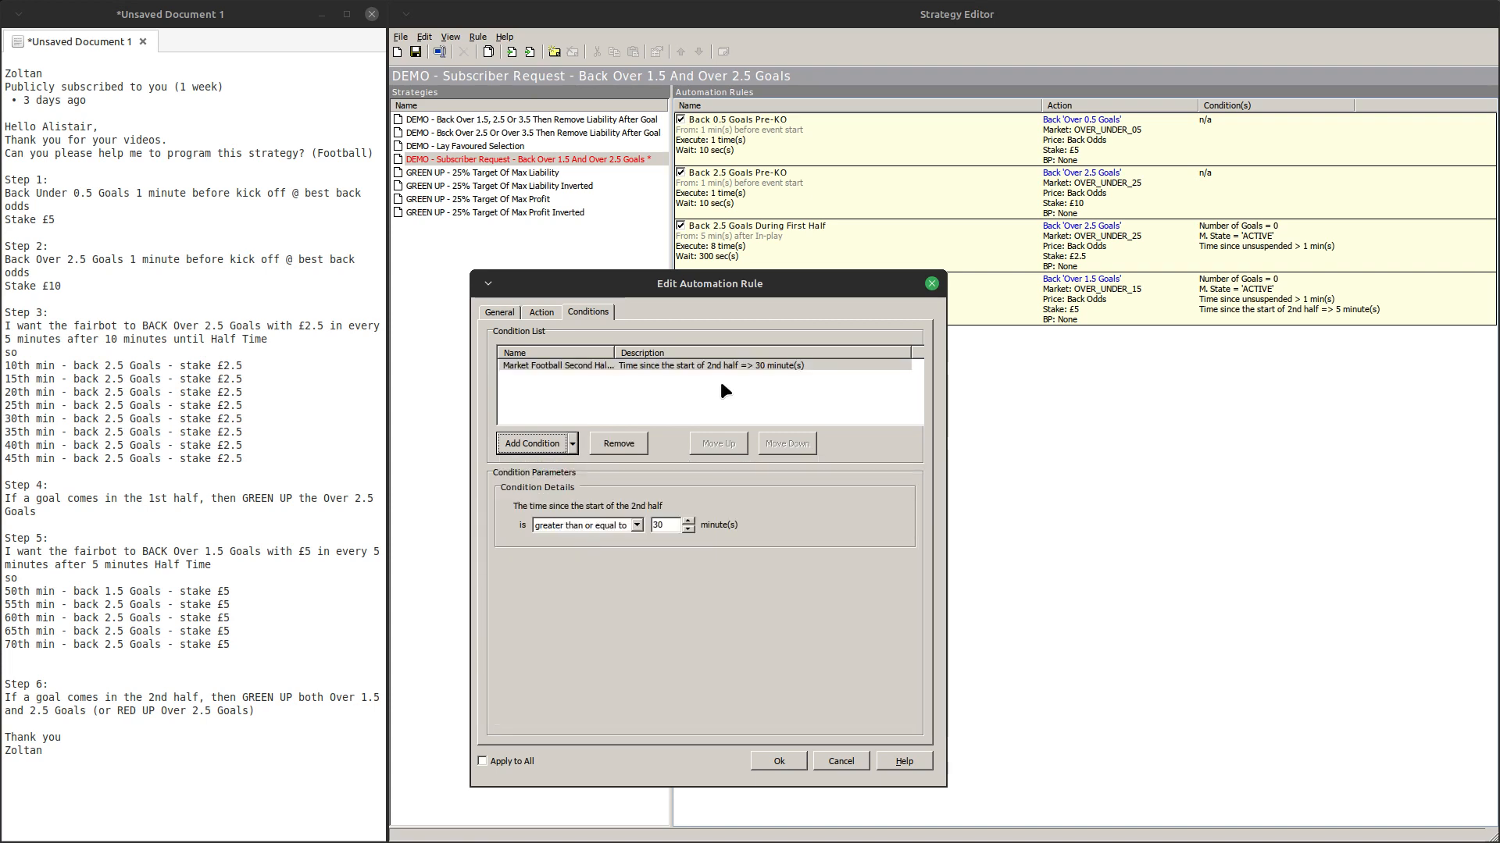
click(634, 524)
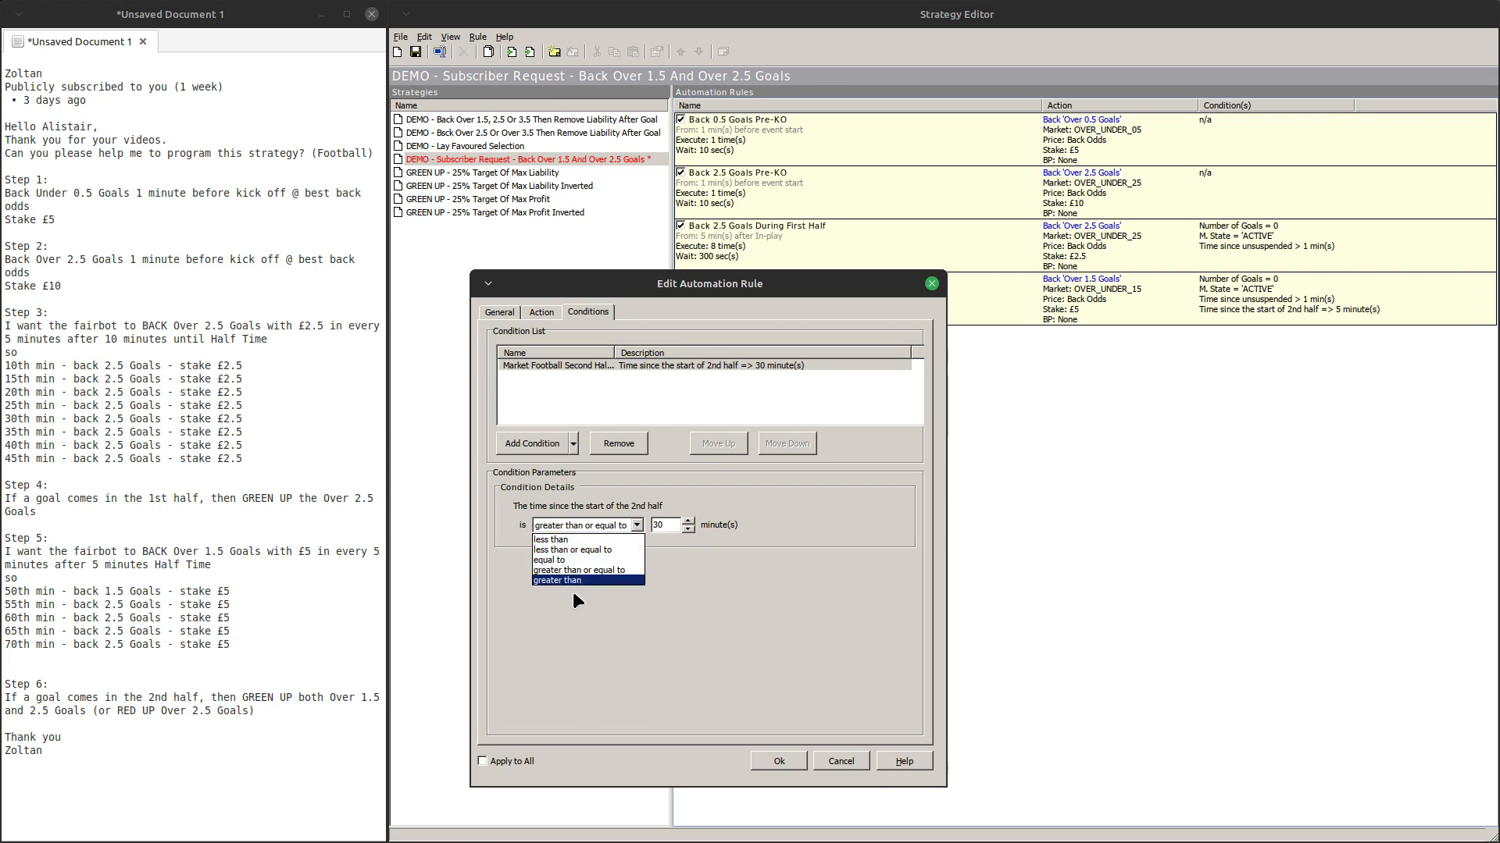
click(609, 549)
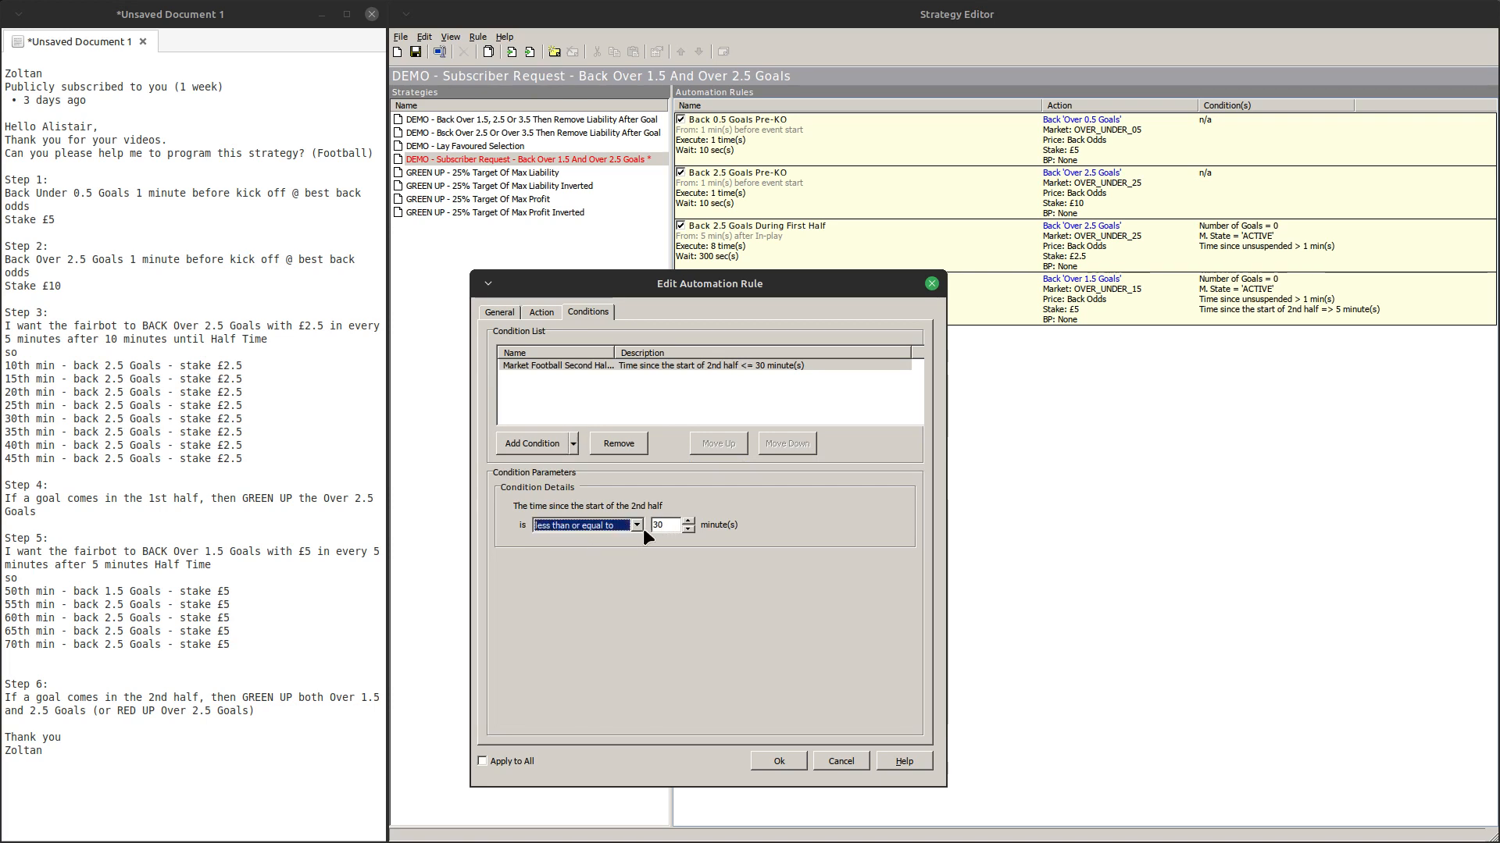
key(Tab)
text(0)
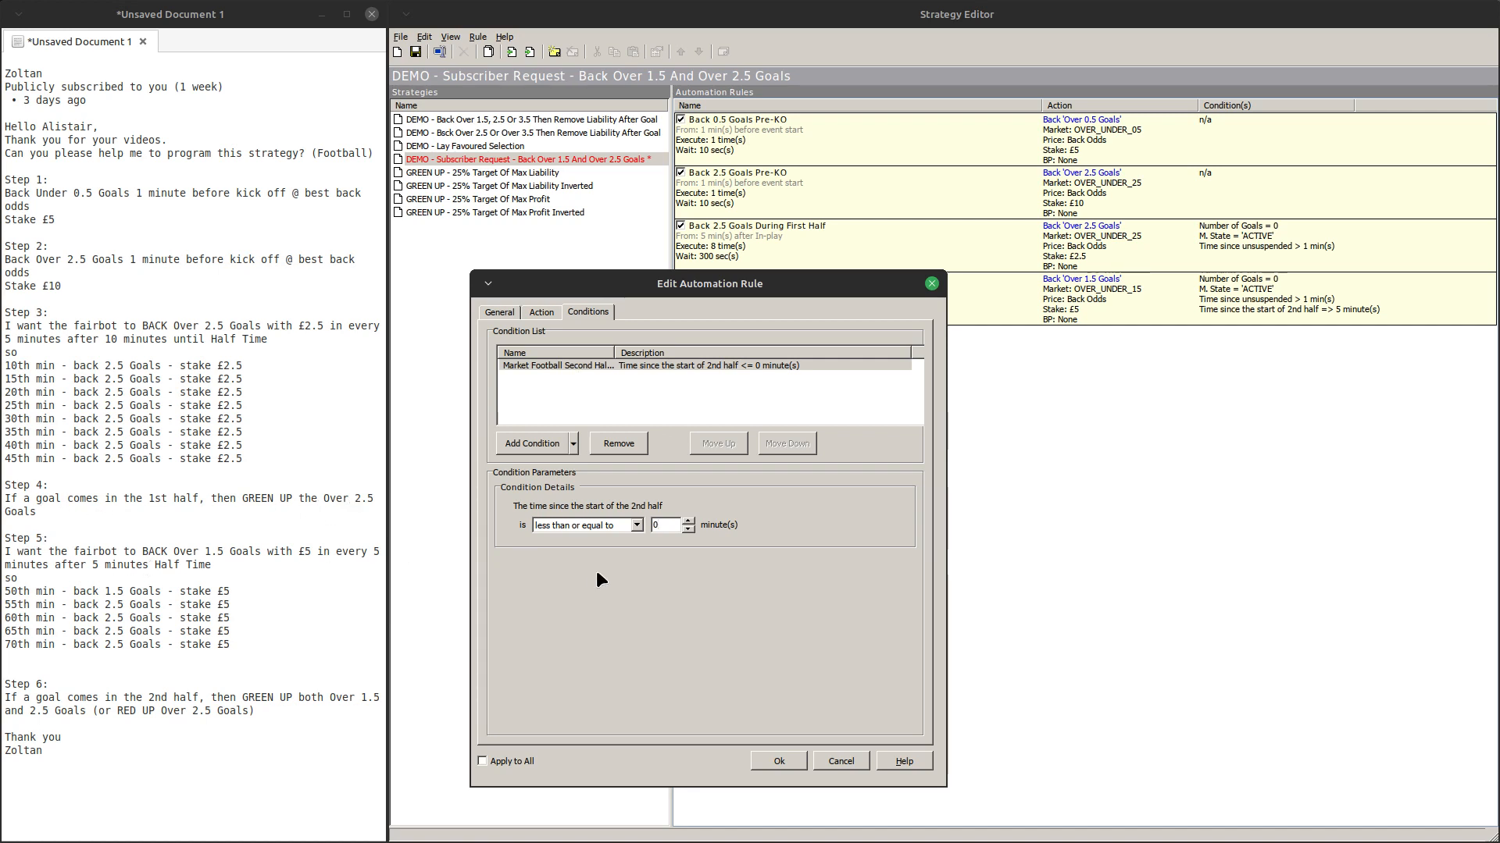
Point the green-up action at the OVER_UNDER_25 market instead of the default one
click(542, 312)
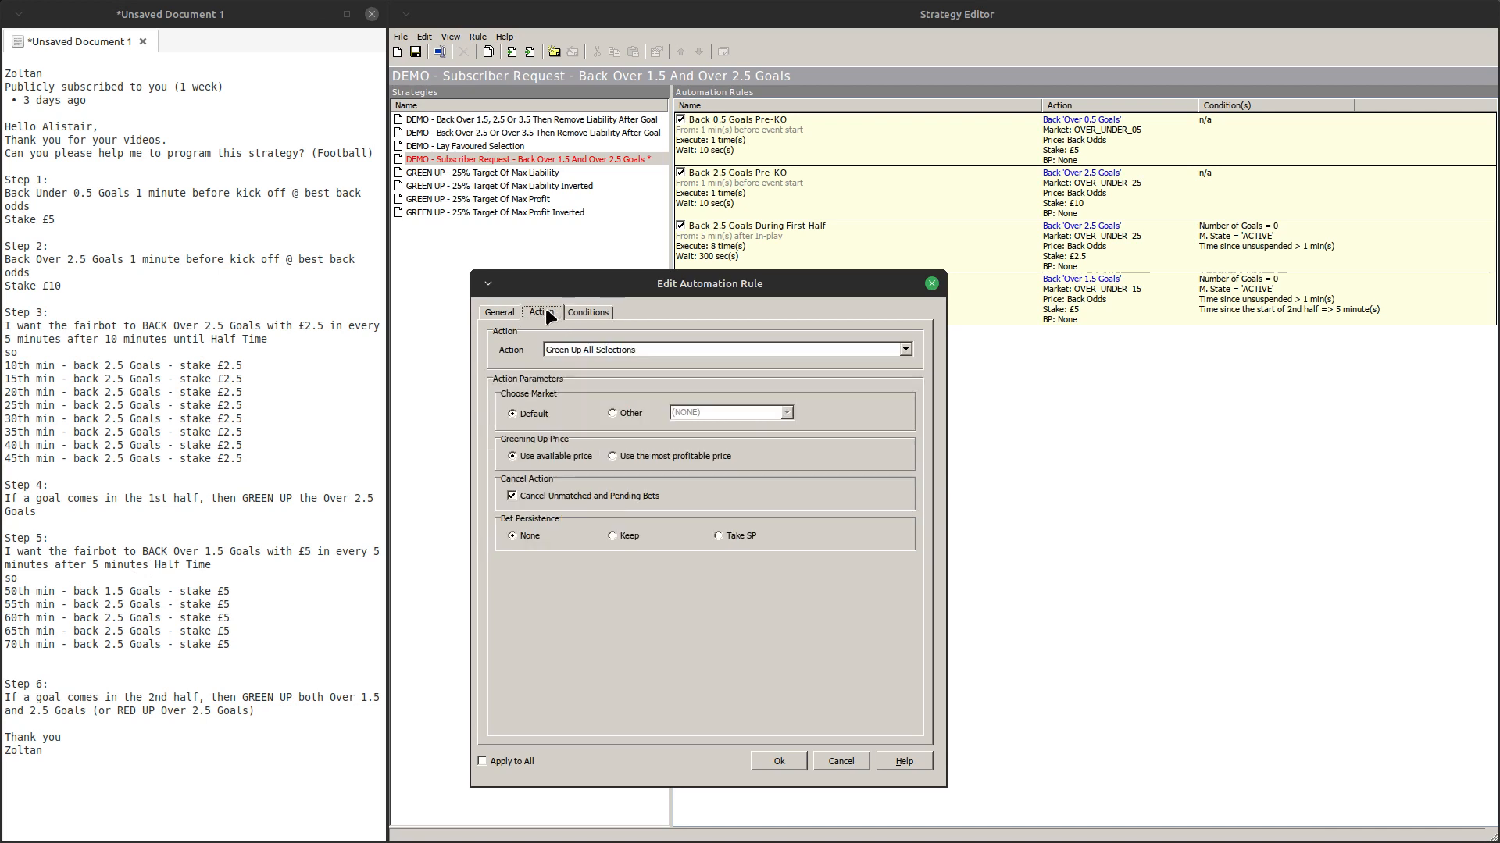
click(616, 411)
click(786, 413)
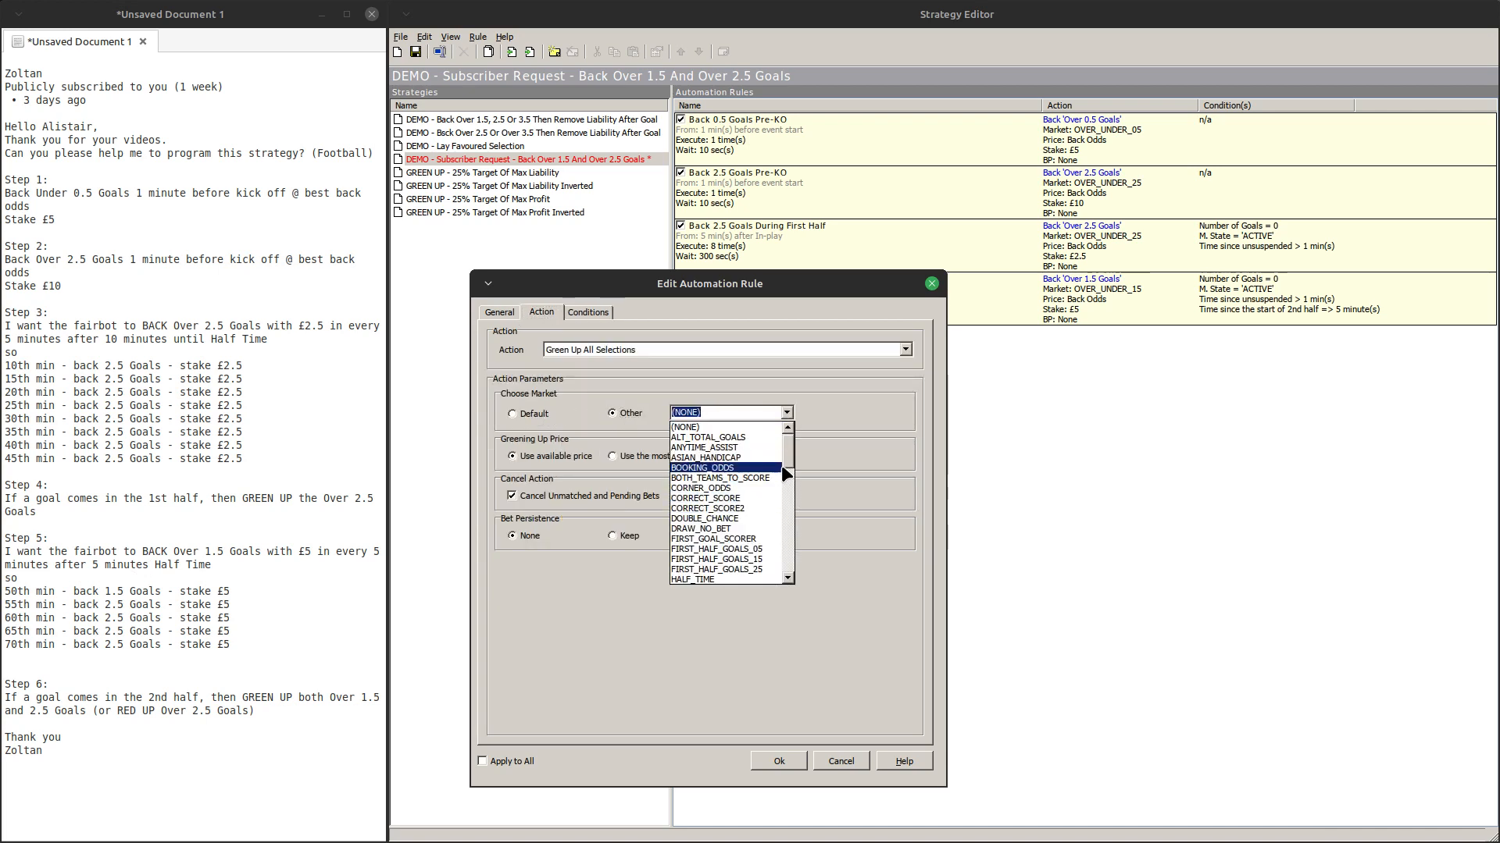
drag(788, 454, 790, 492)
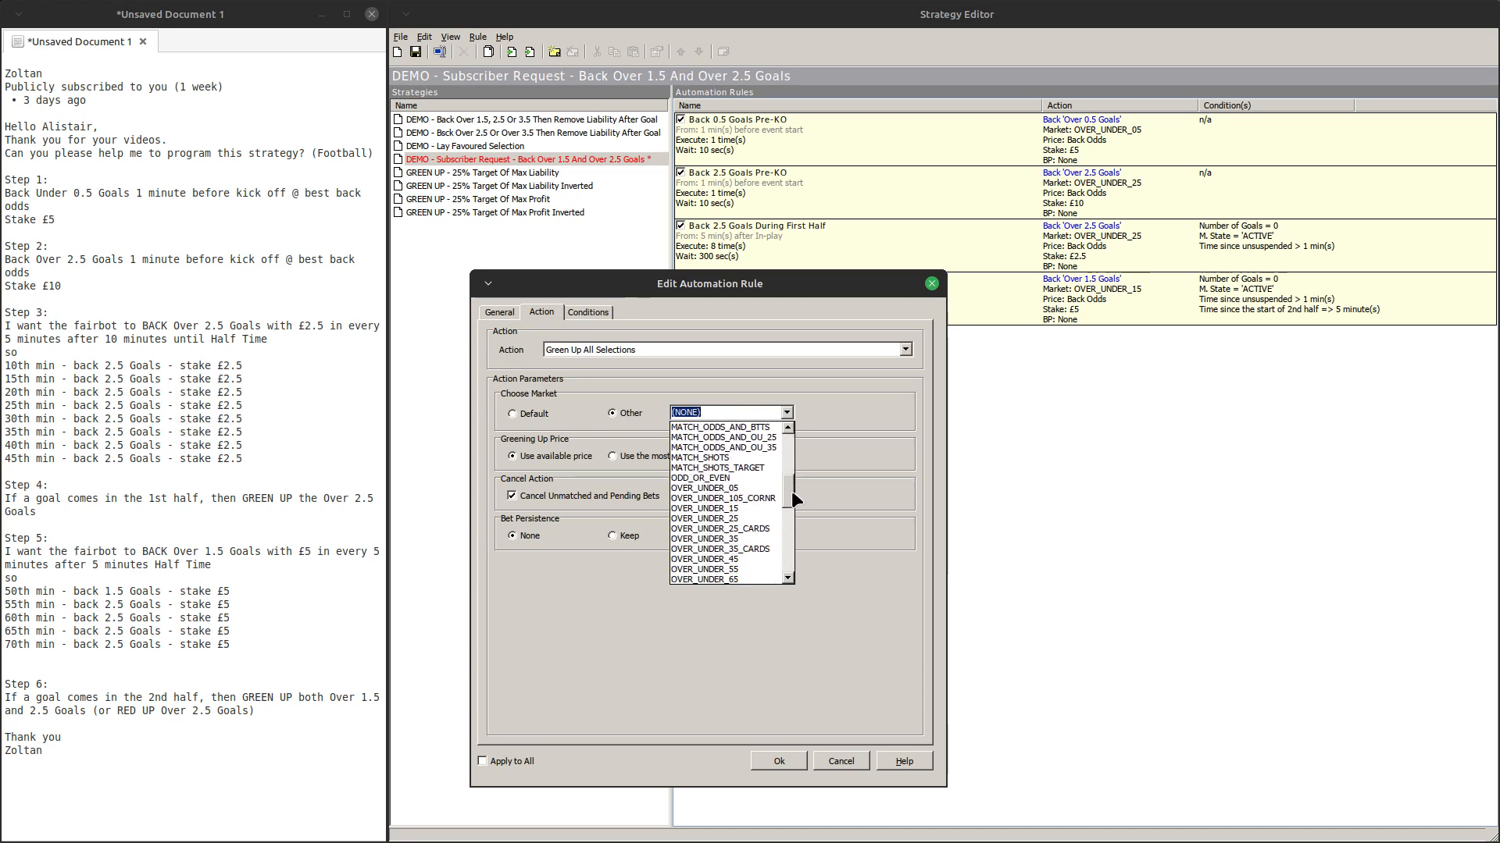
click(713, 519)
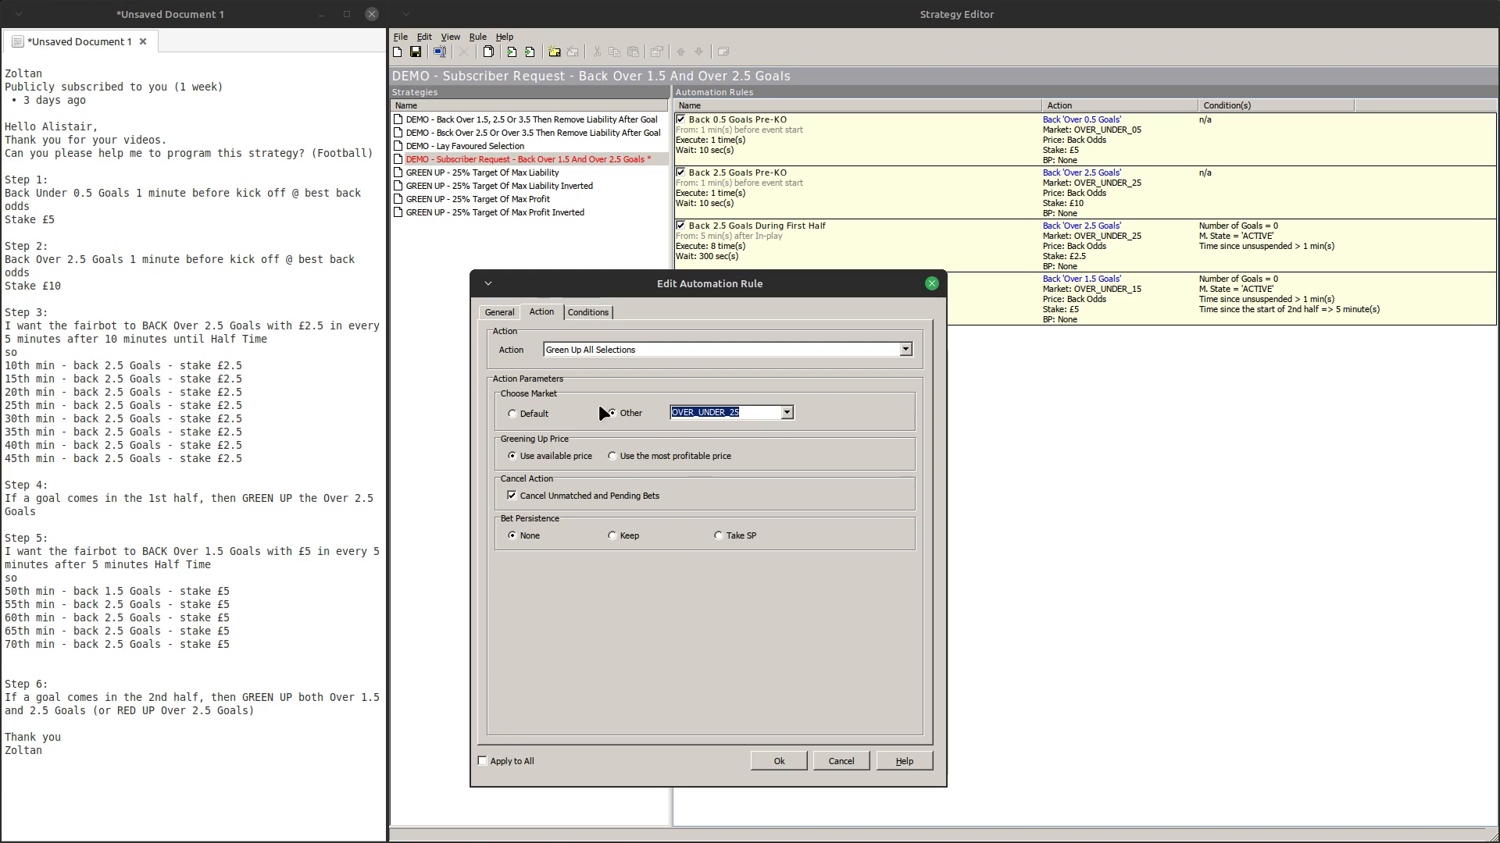
Add a Market Unsuspended Time condition of greater than 1 minute to the green-up rule
click(588, 312)
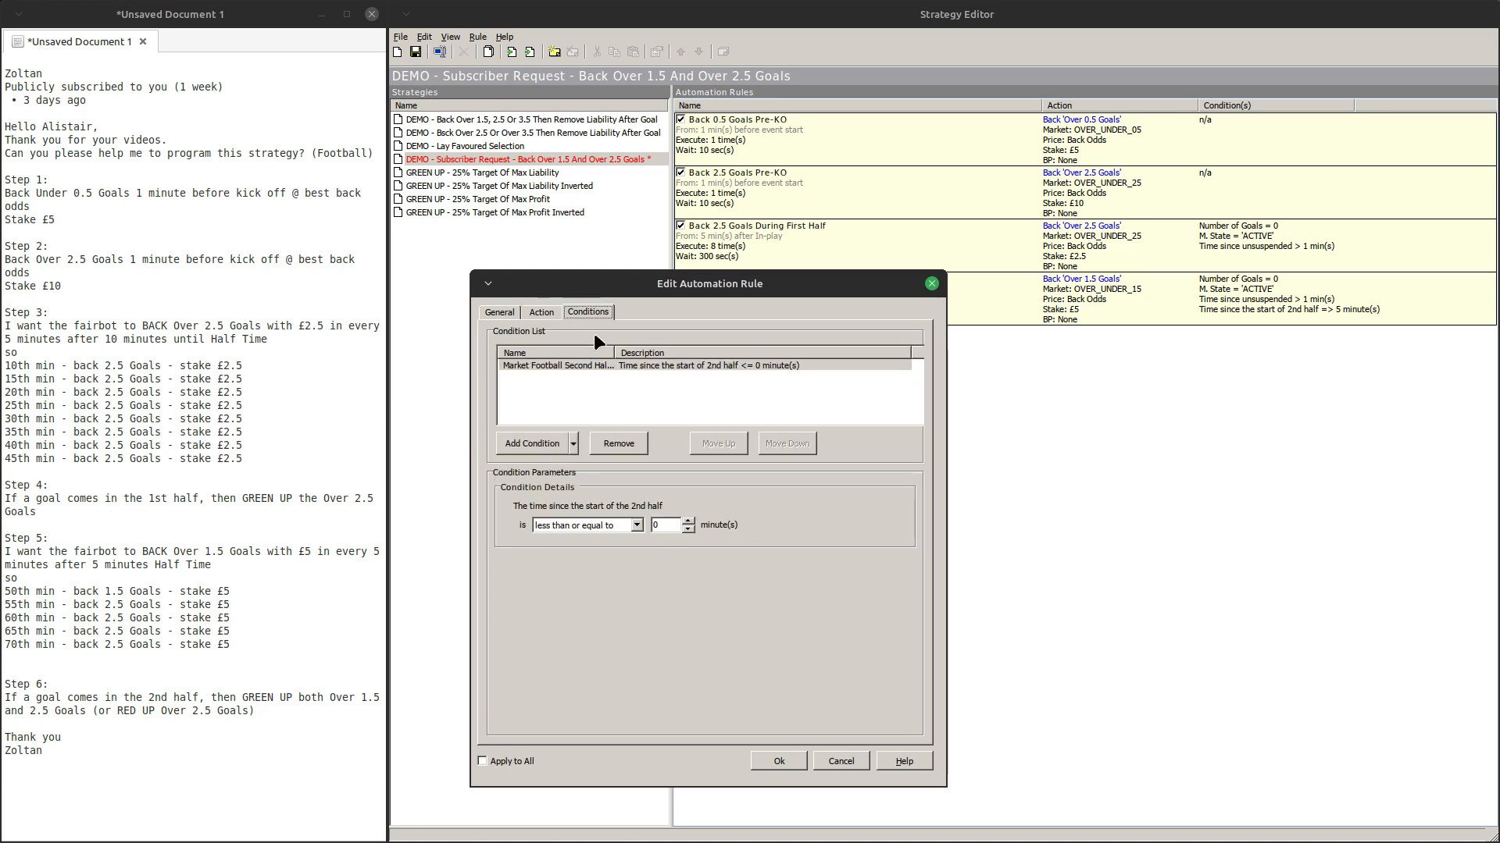
click(573, 443)
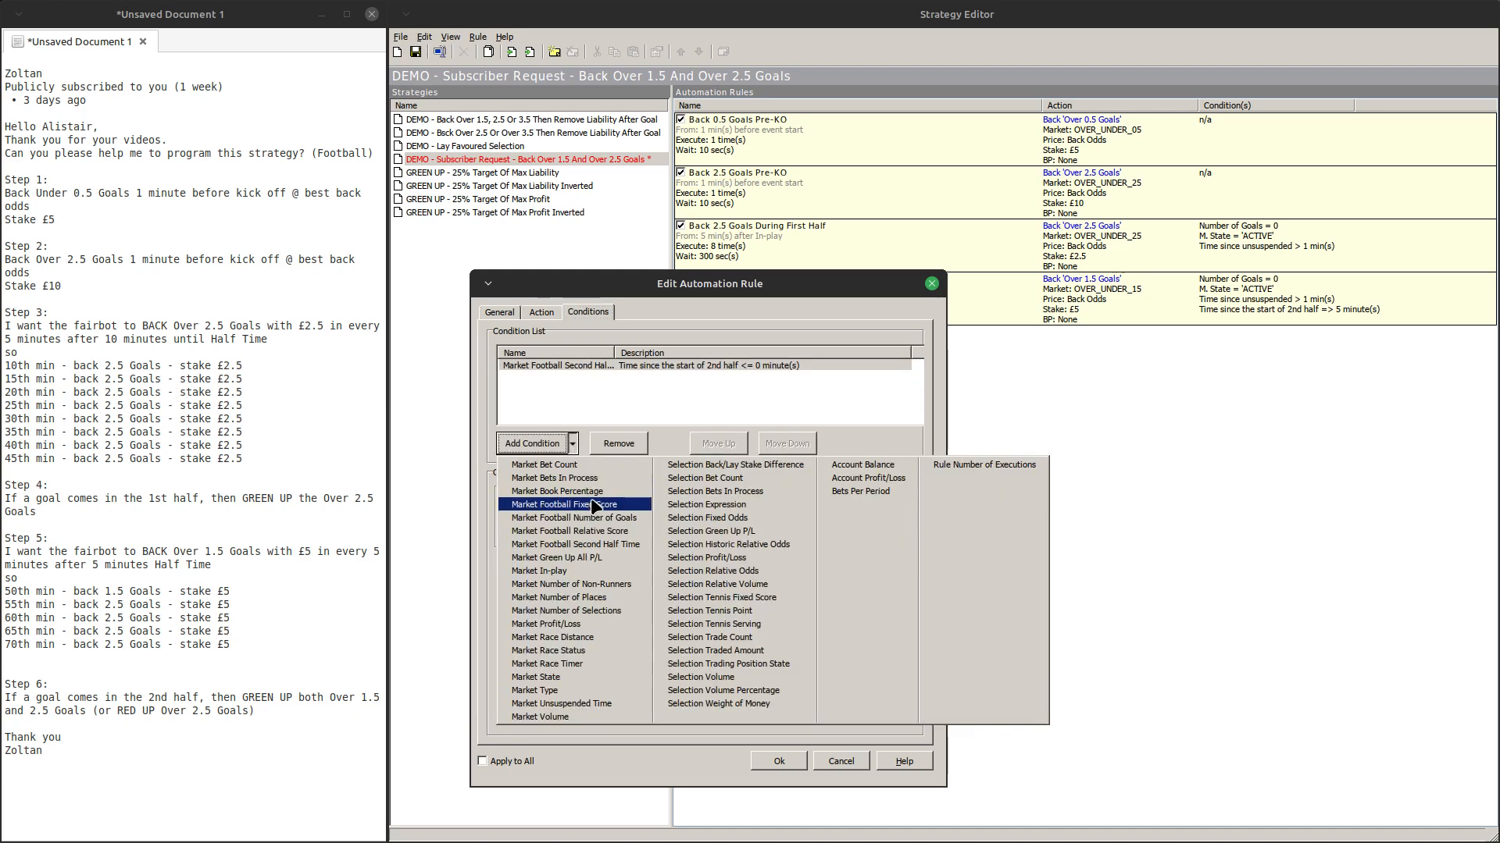
click(576, 704)
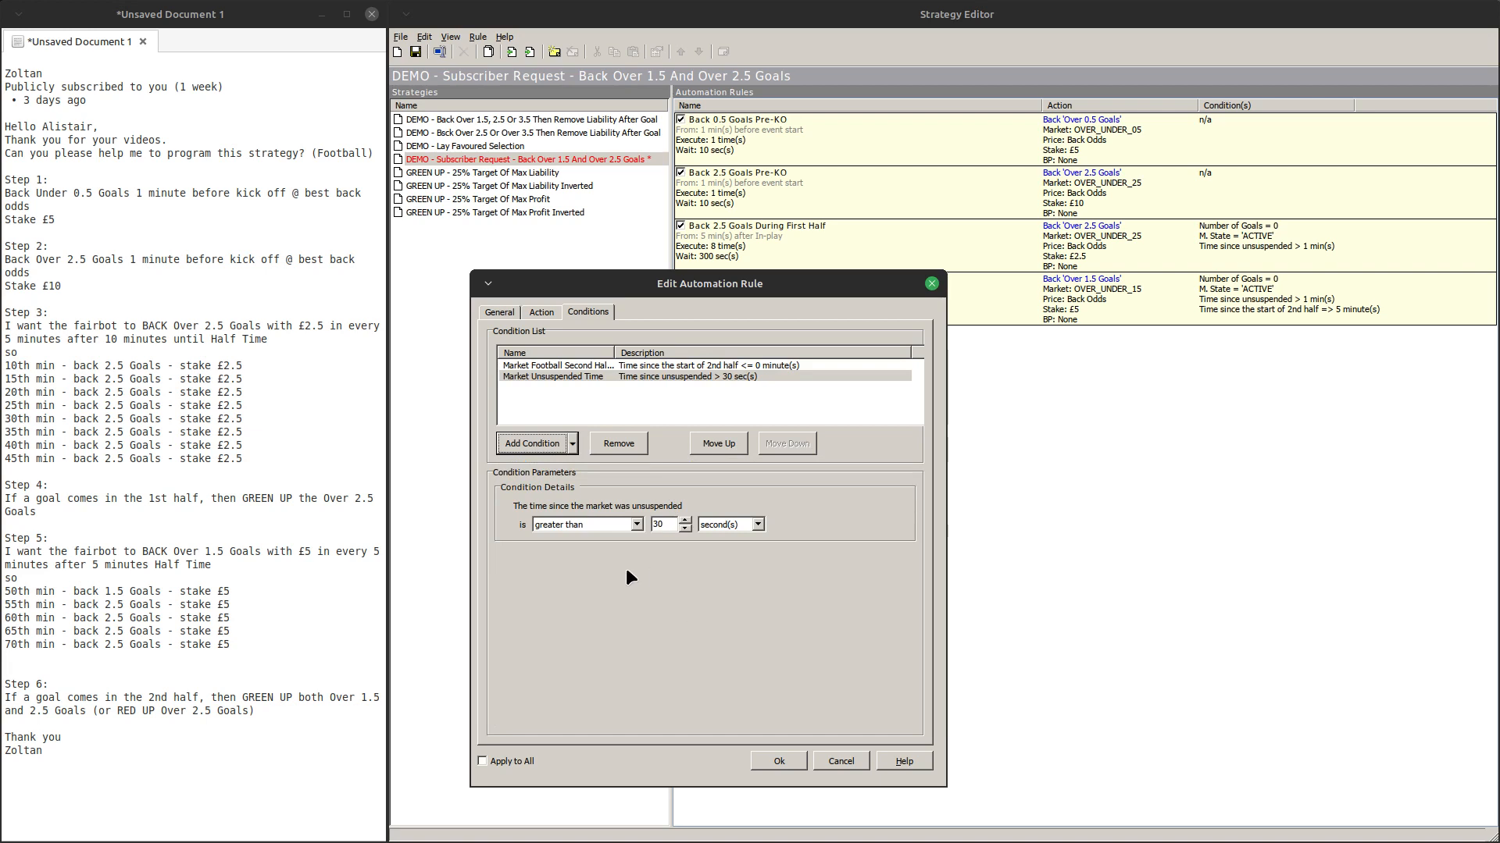
double_click(662, 525)
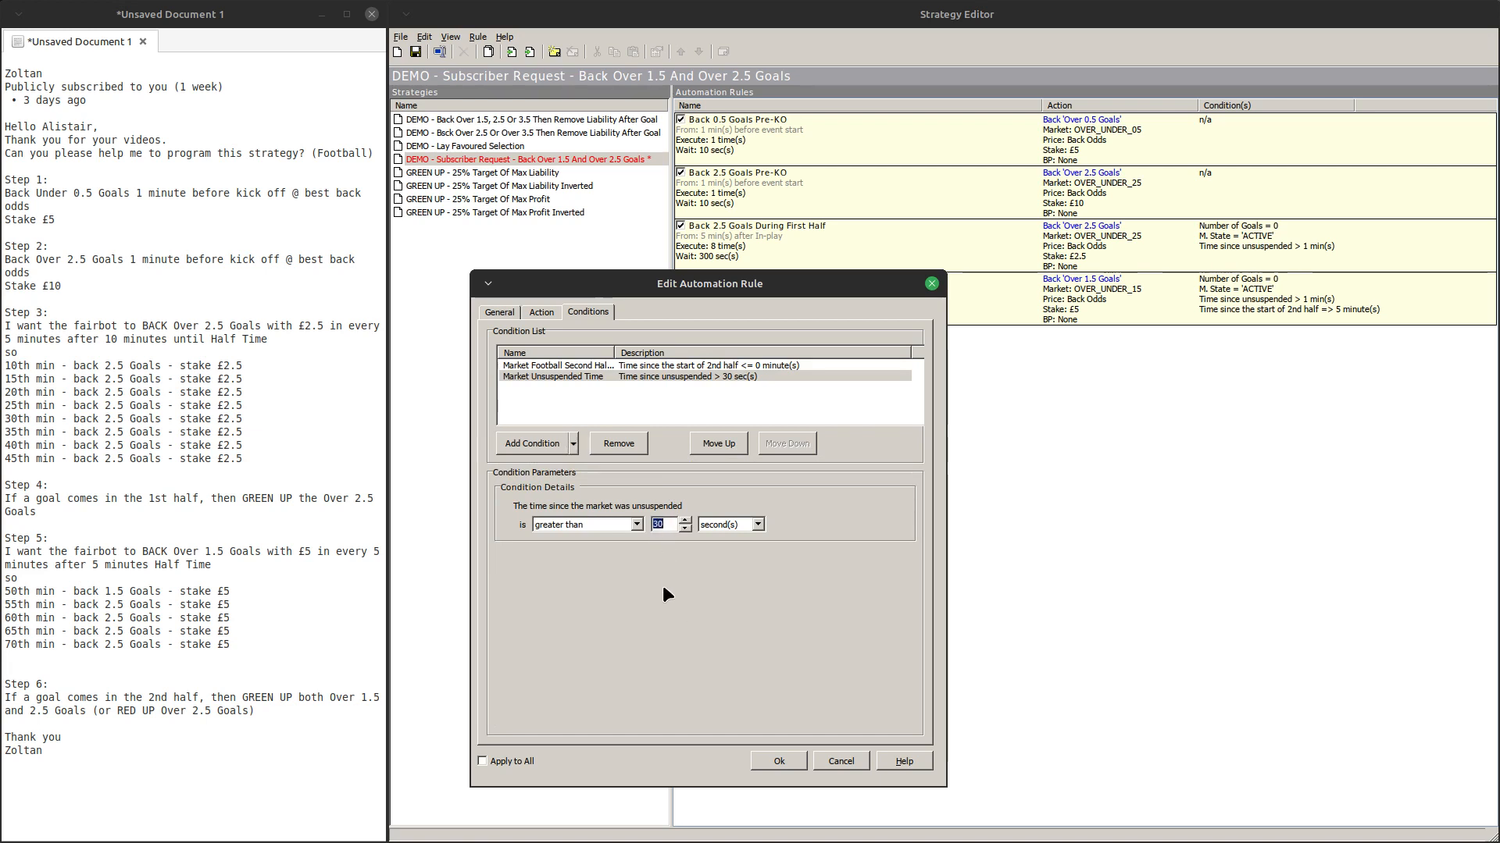
text(1)
click(722, 525)
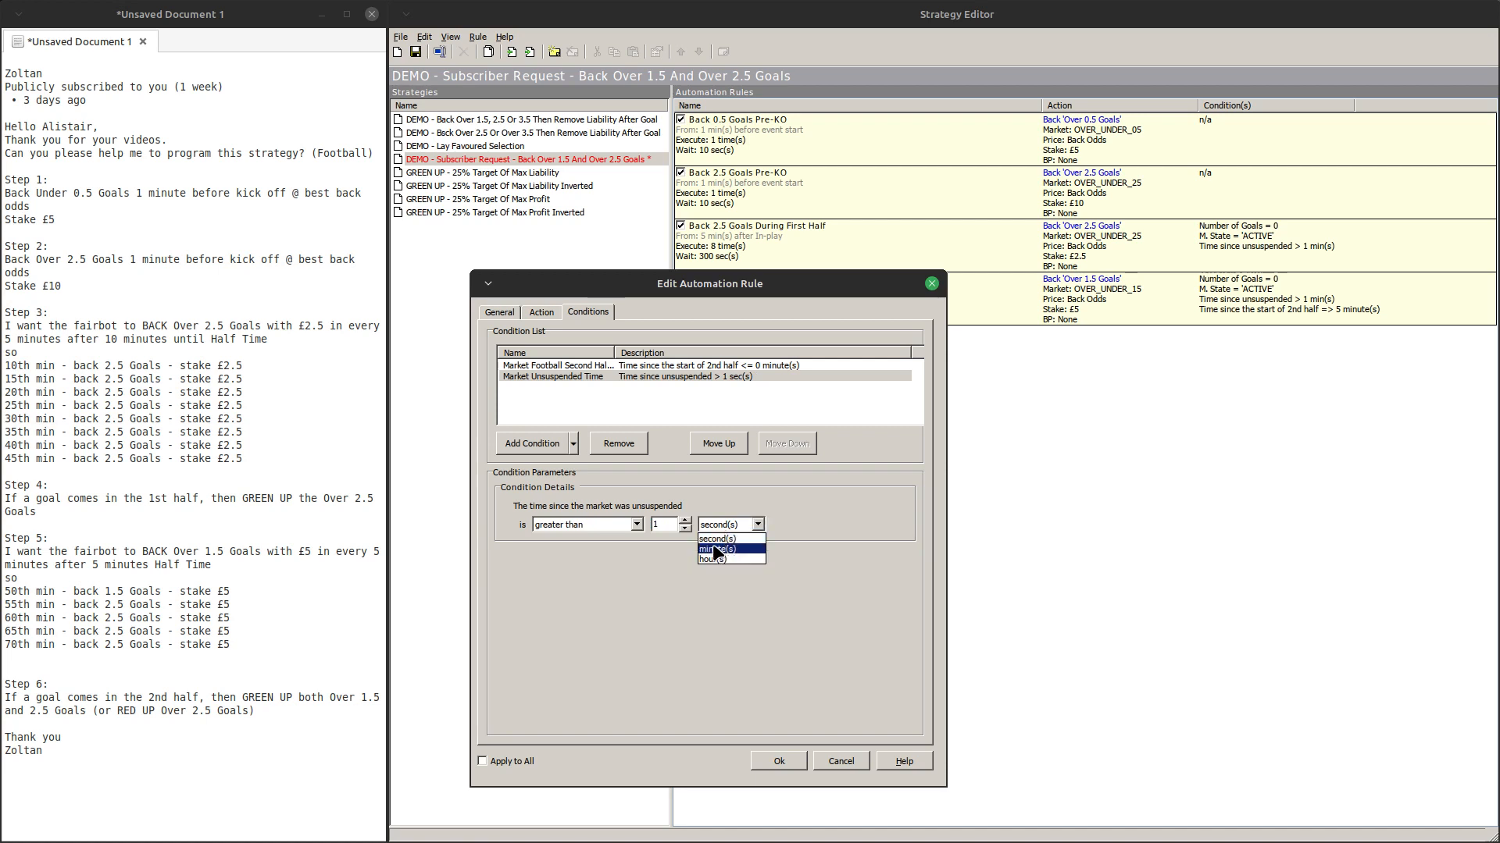
click(717, 550)
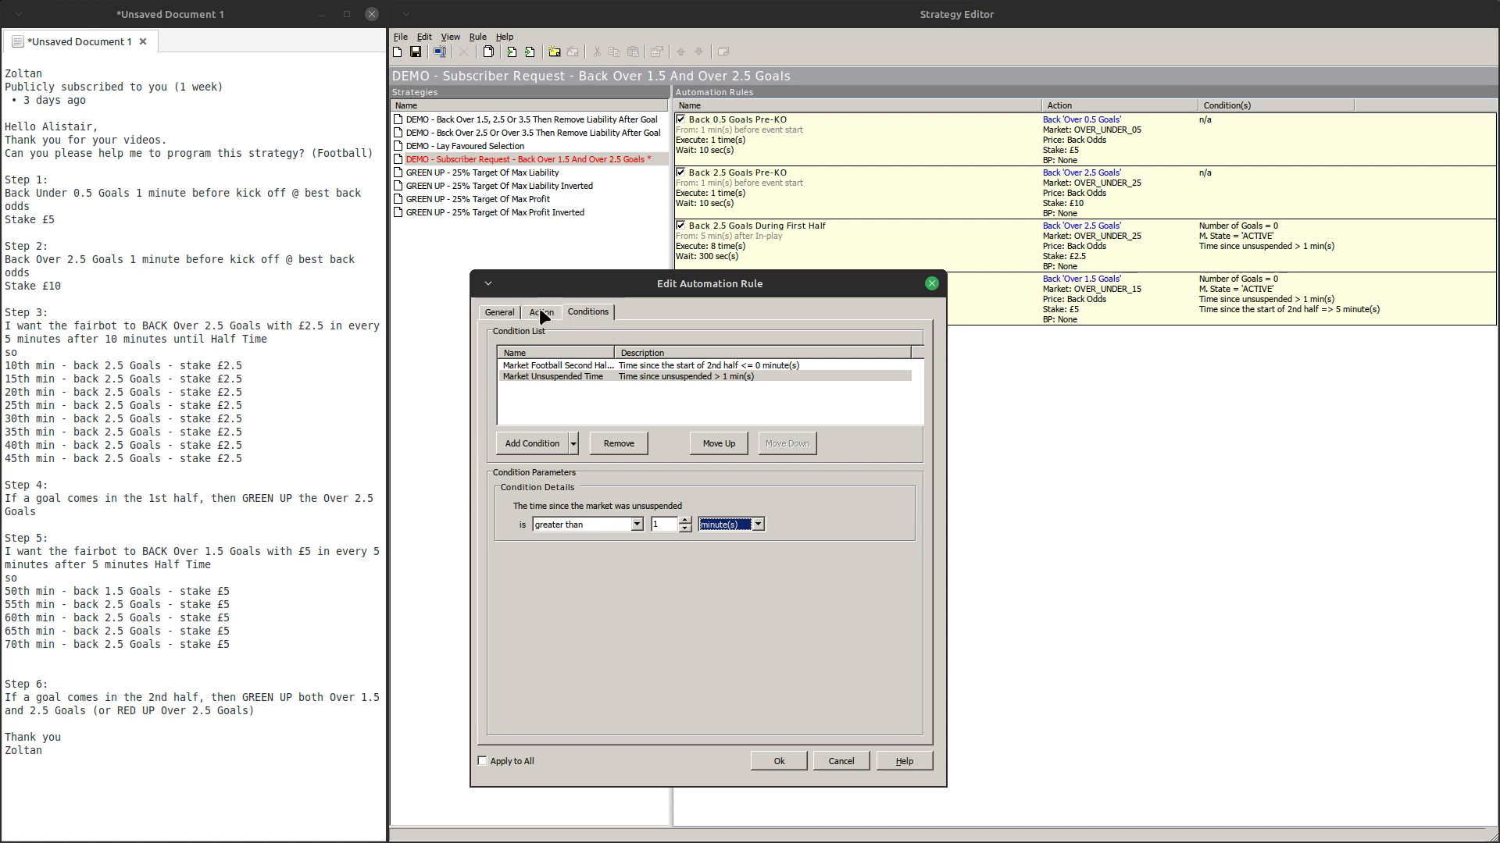
Add a Market State condition of ACTIVE and a Market Football Number of Goals condition of greater than 0, then save the green-up rule
click(571, 441)
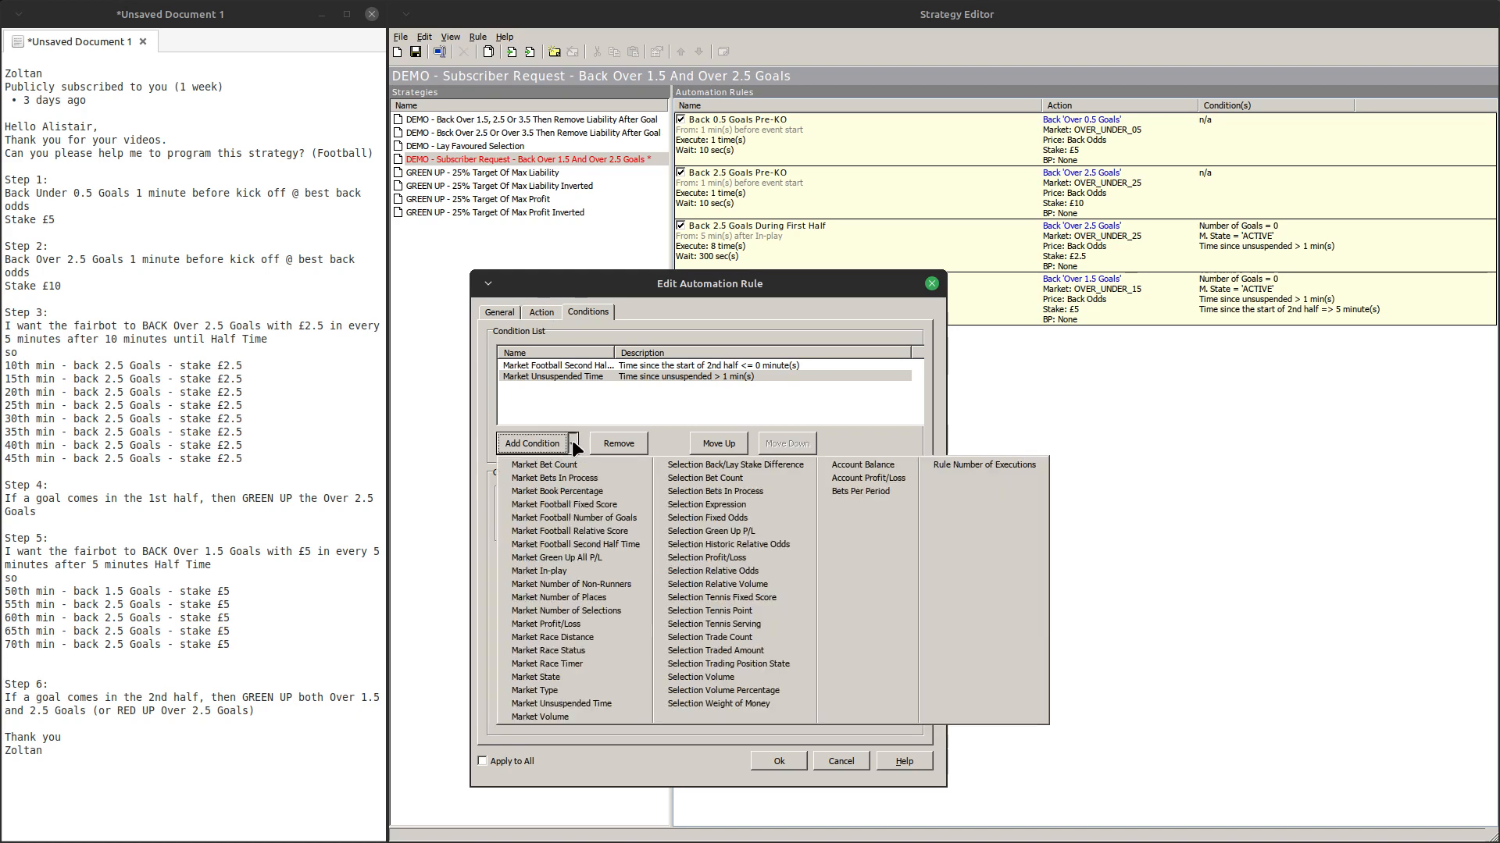
click(547, 678)
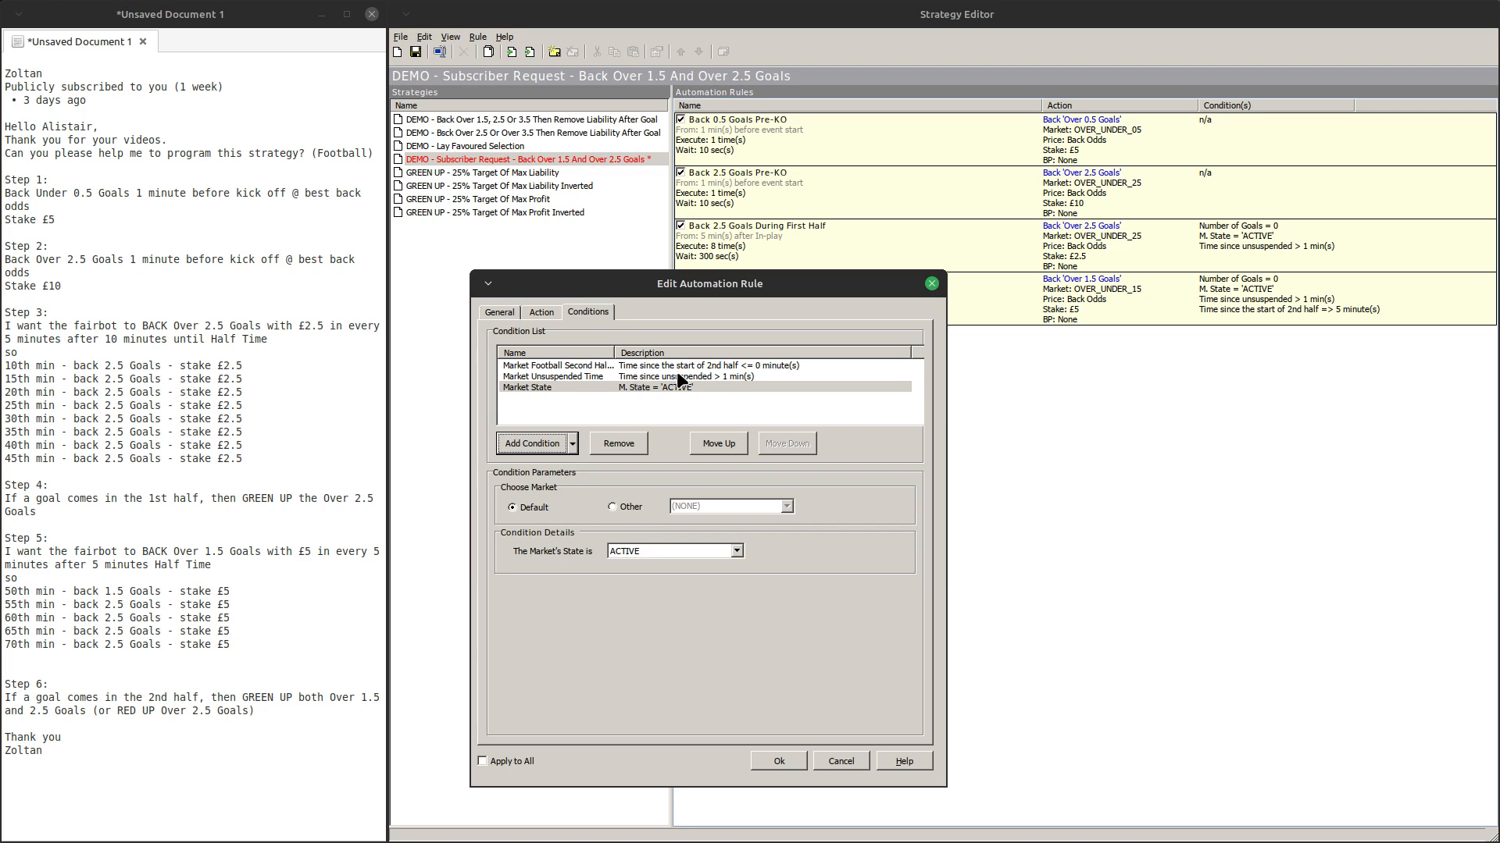
click(574, 442)
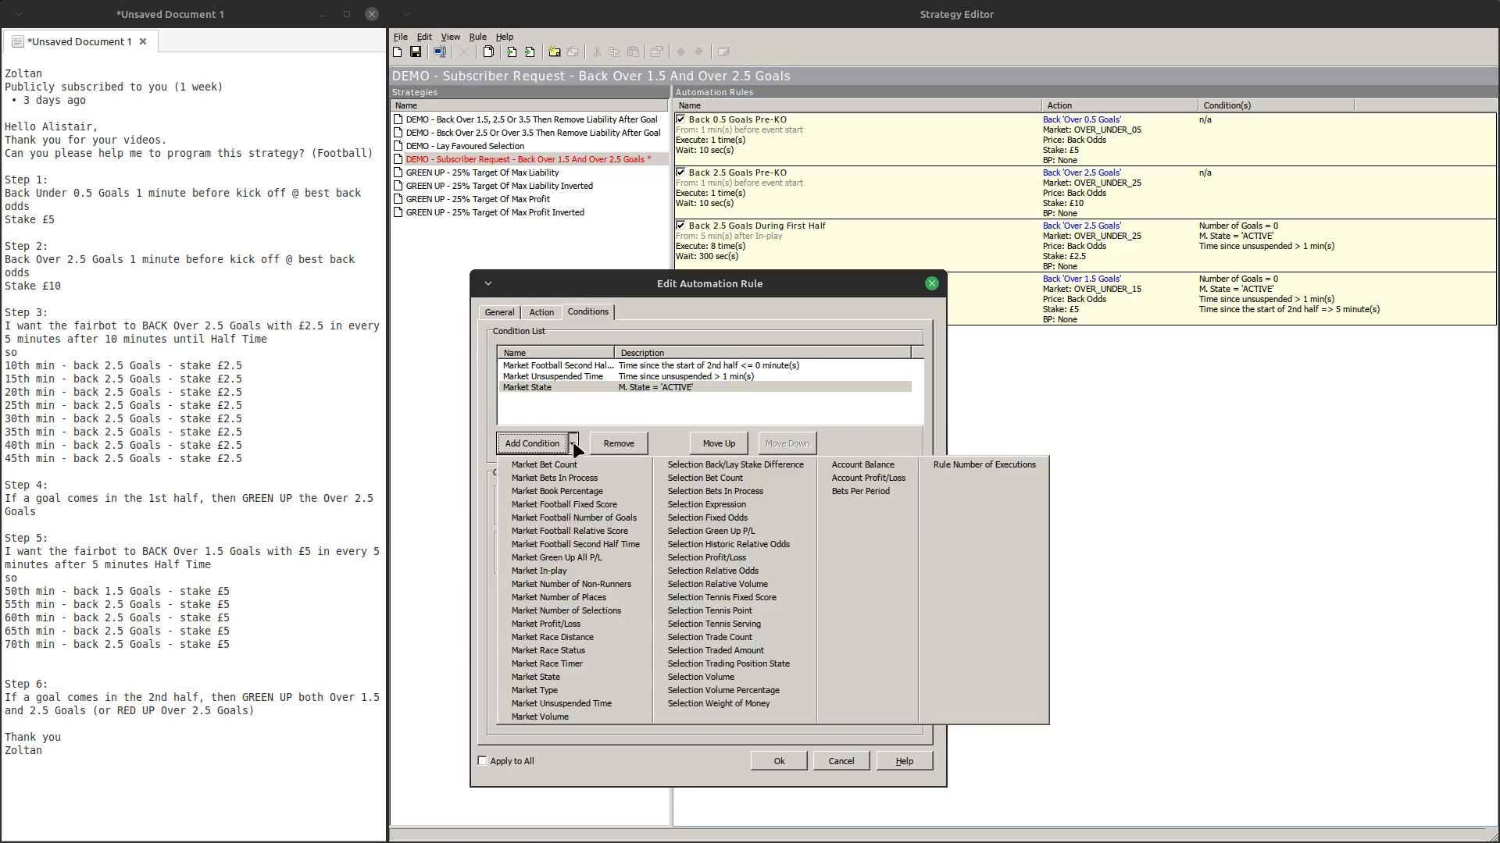
click(563, 518)
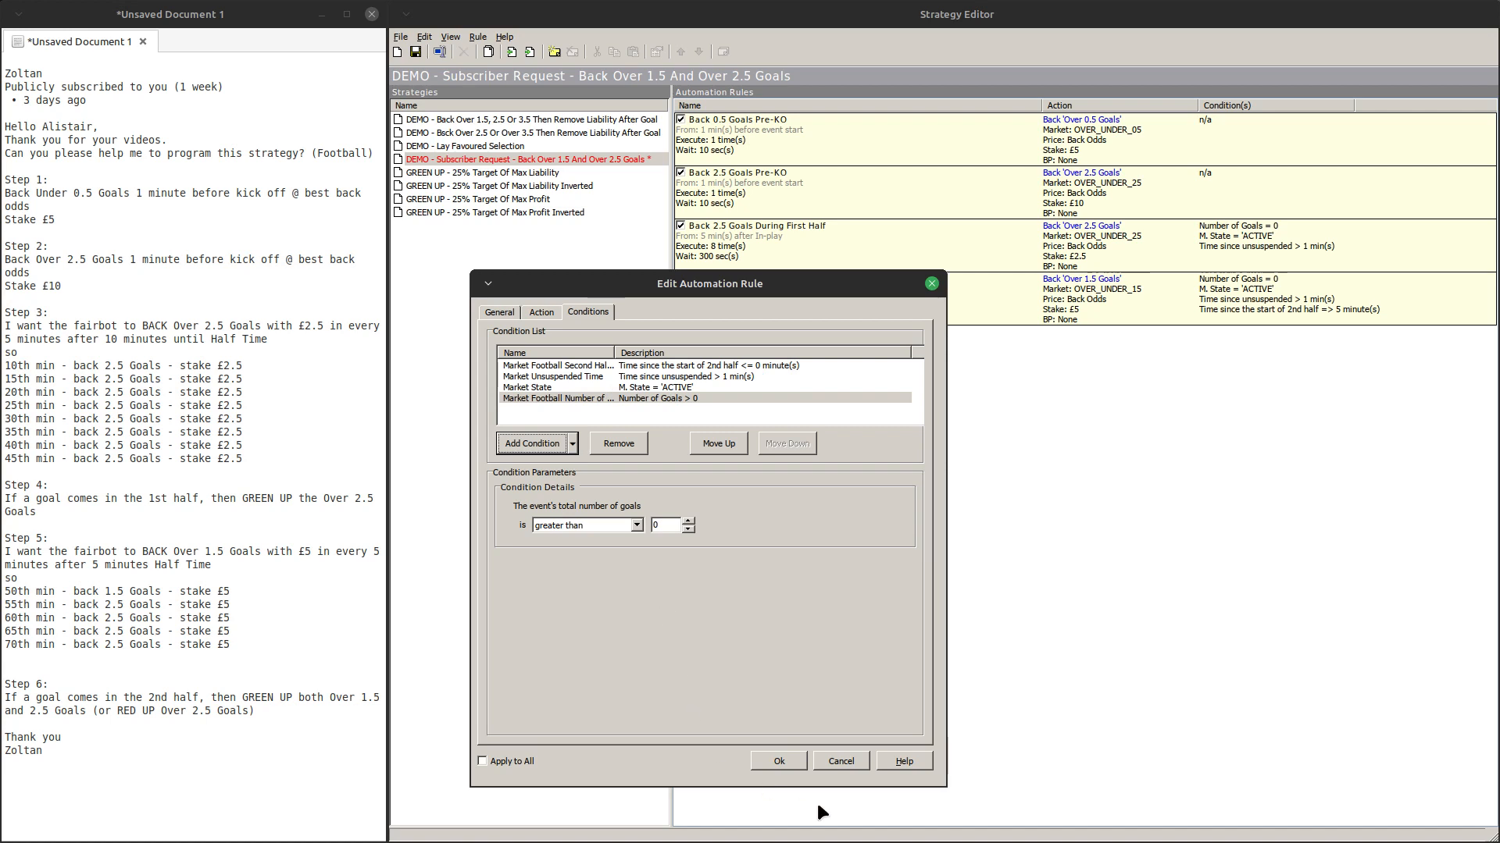
click(778, 759)
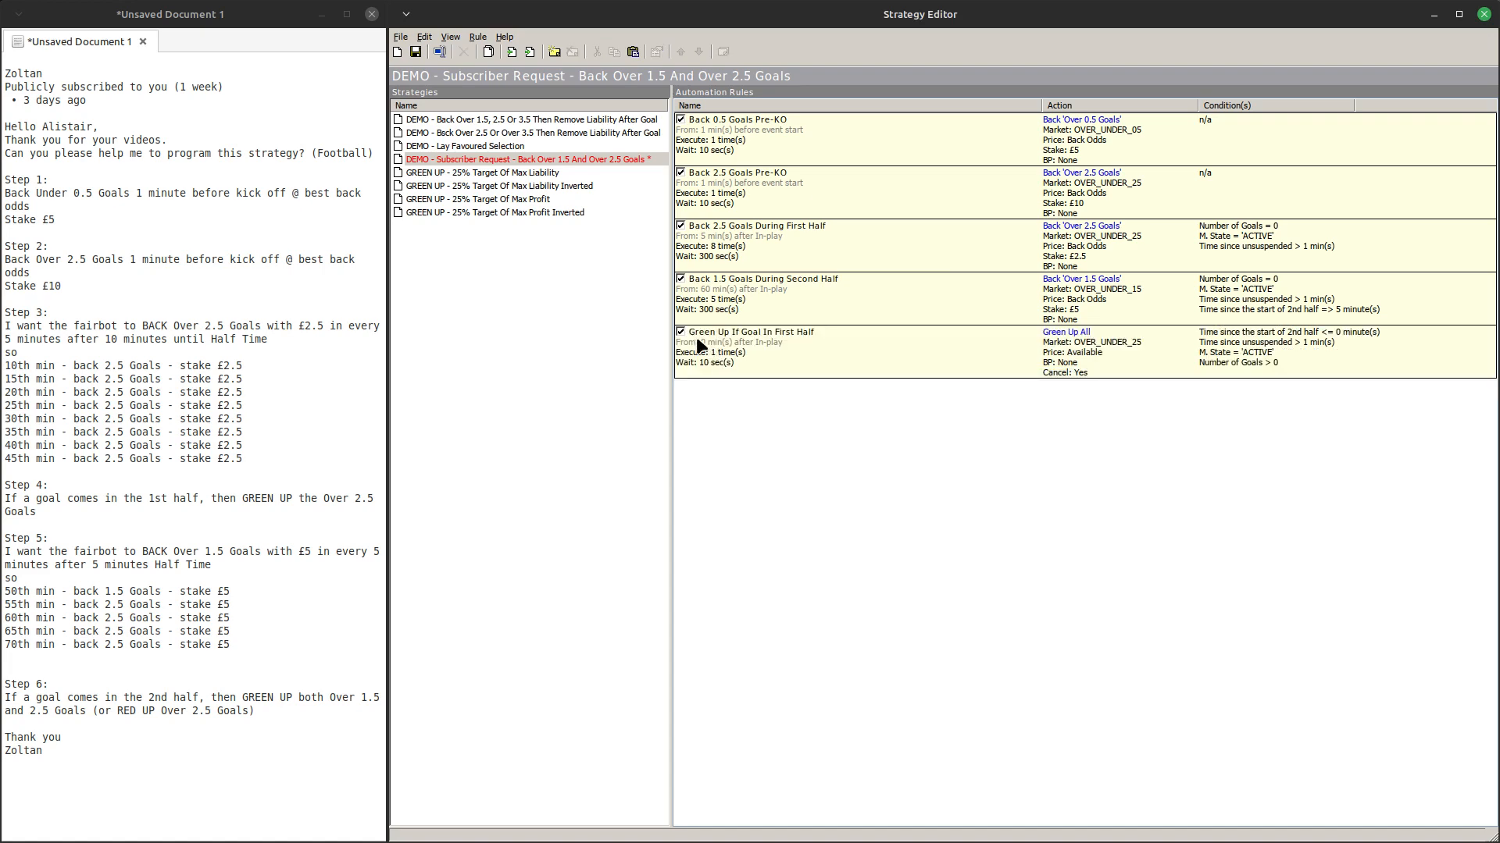
Rename the new green-up rule to Green Up Over 2.5 If Goal In First Half
right_click(725, 341)
click(748, 429)
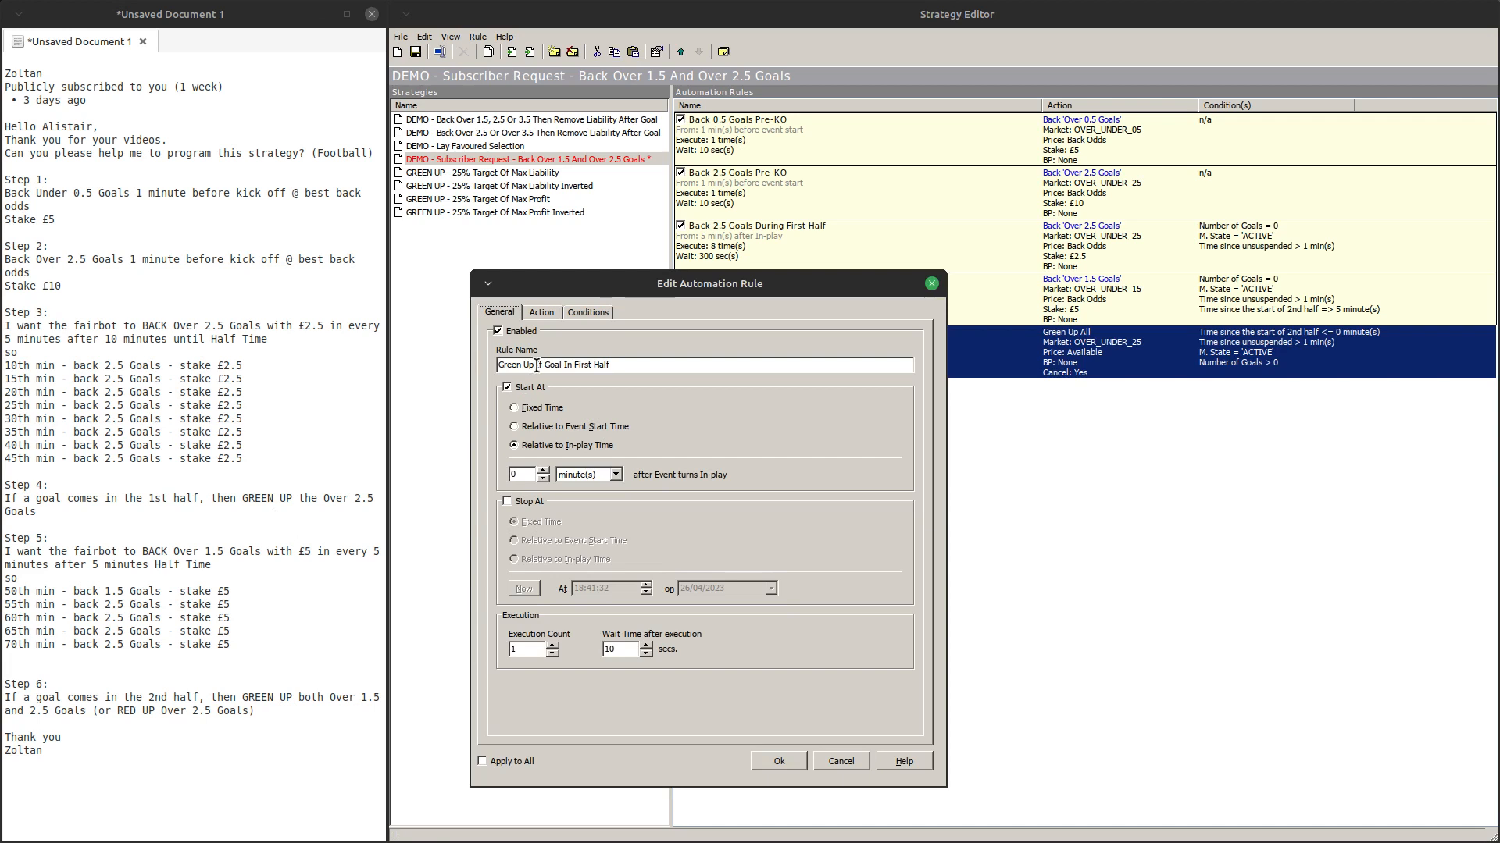
click(536, 365)
text(O)
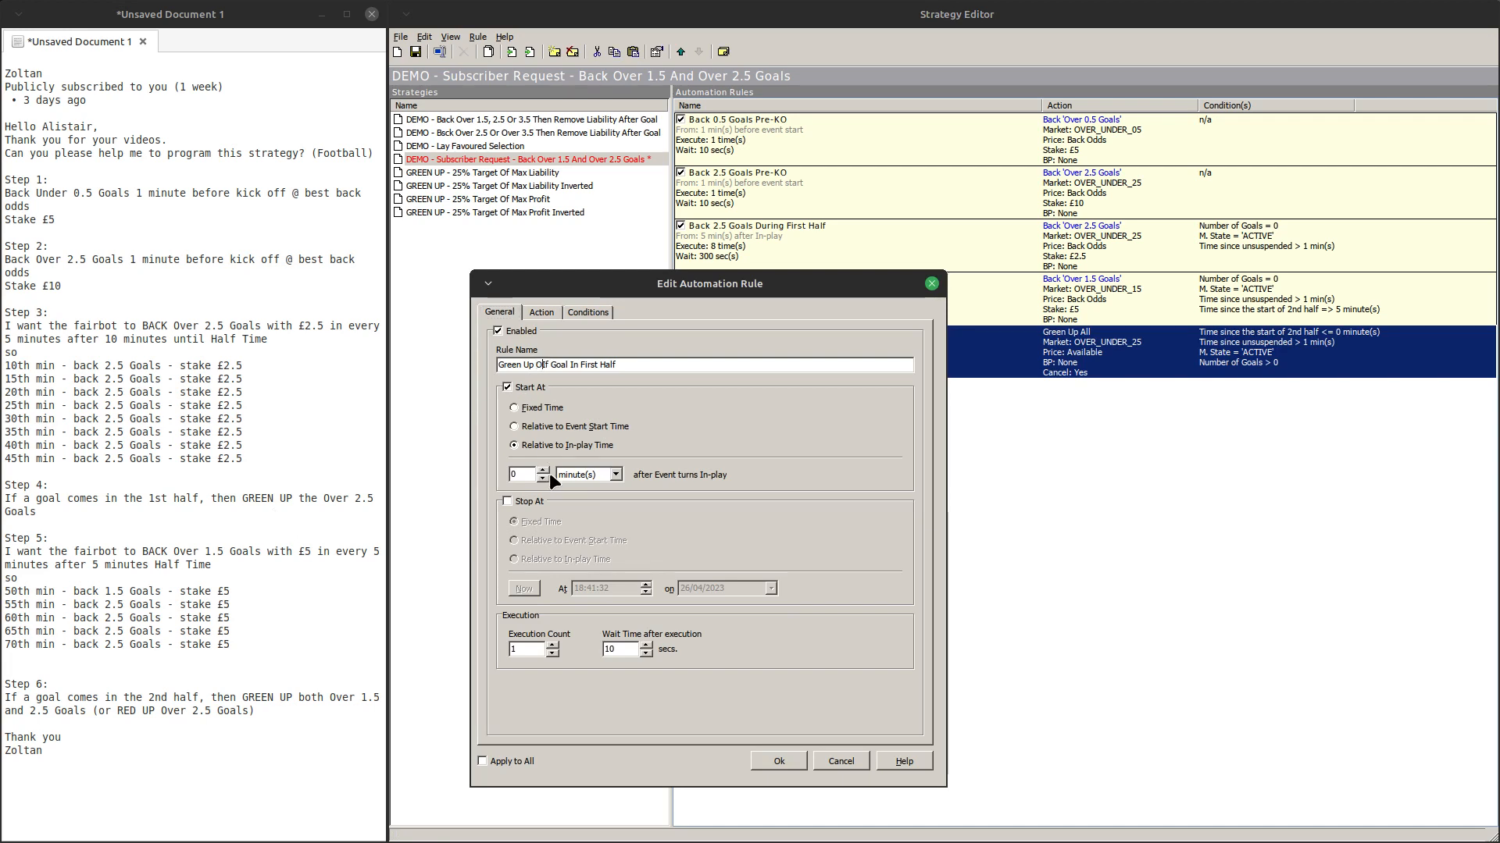
text(ver 2.)
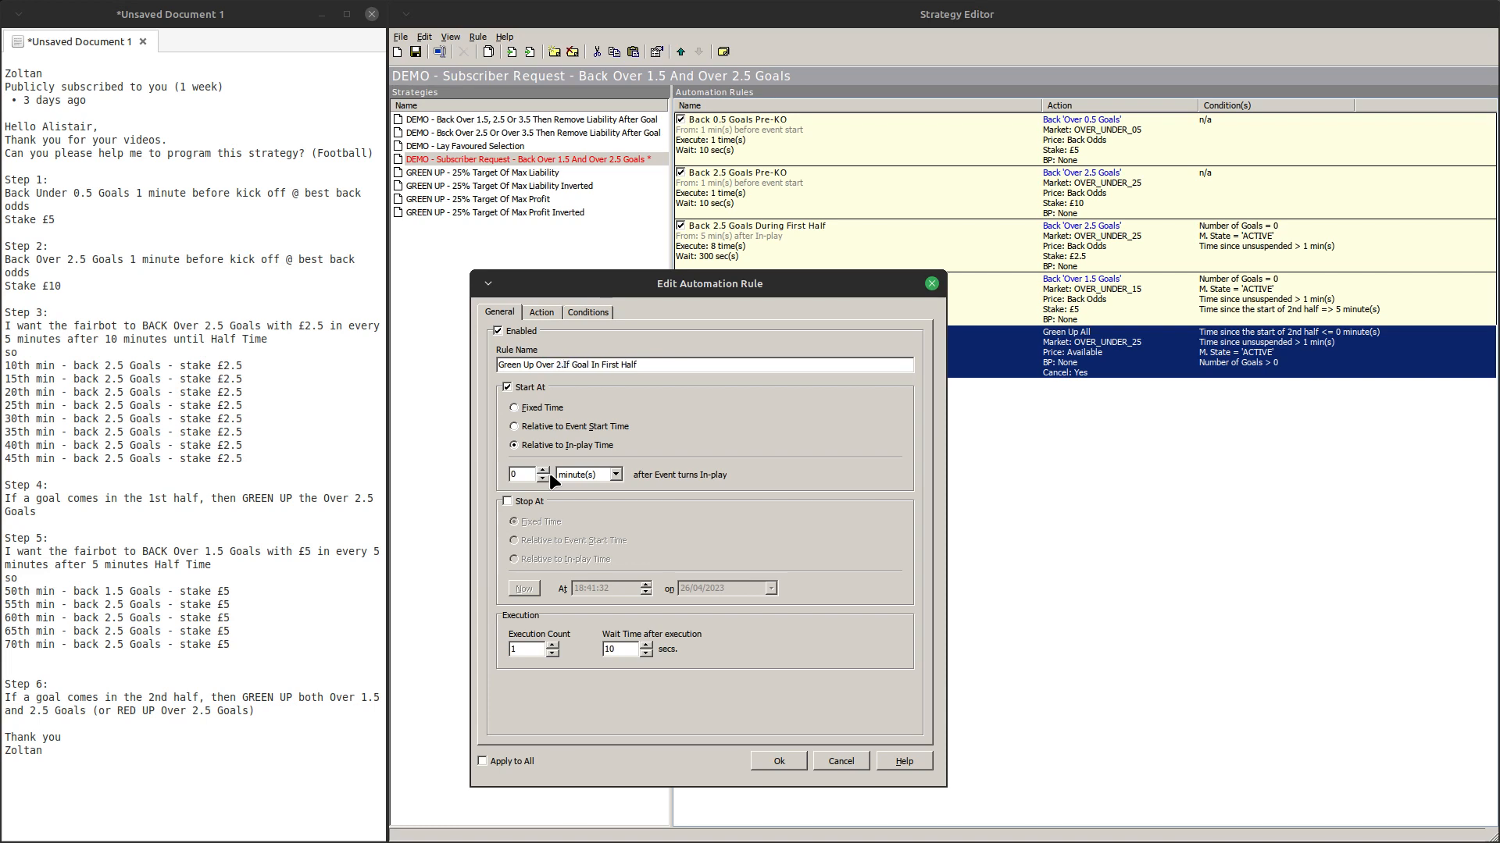
text(5)
click(779, 761)
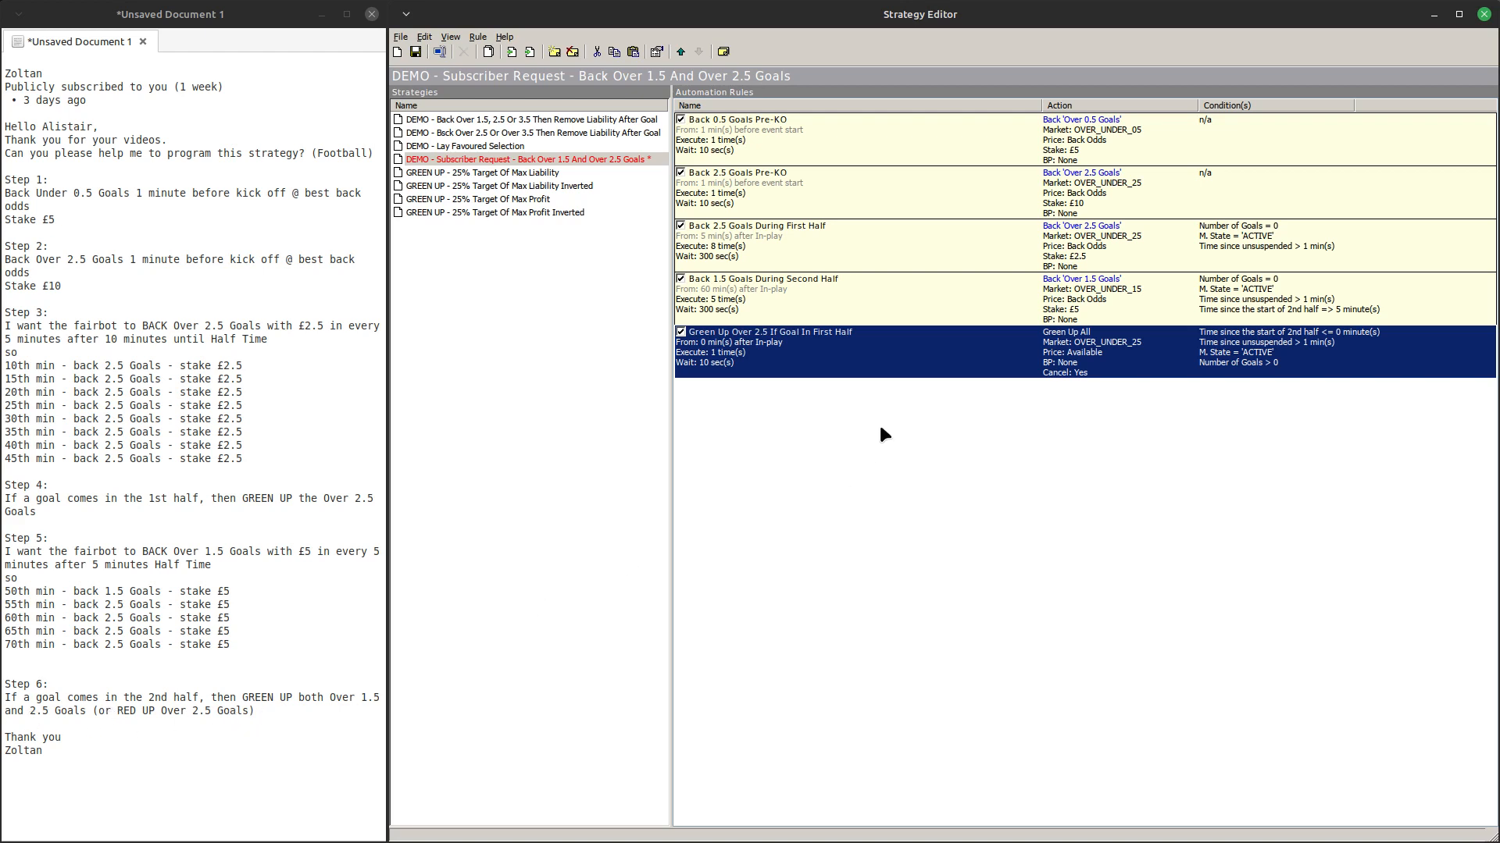
Duplicate the Green Up Over 2.5 If Goal In First Half rule within the same strategy
right_click(807, 429)
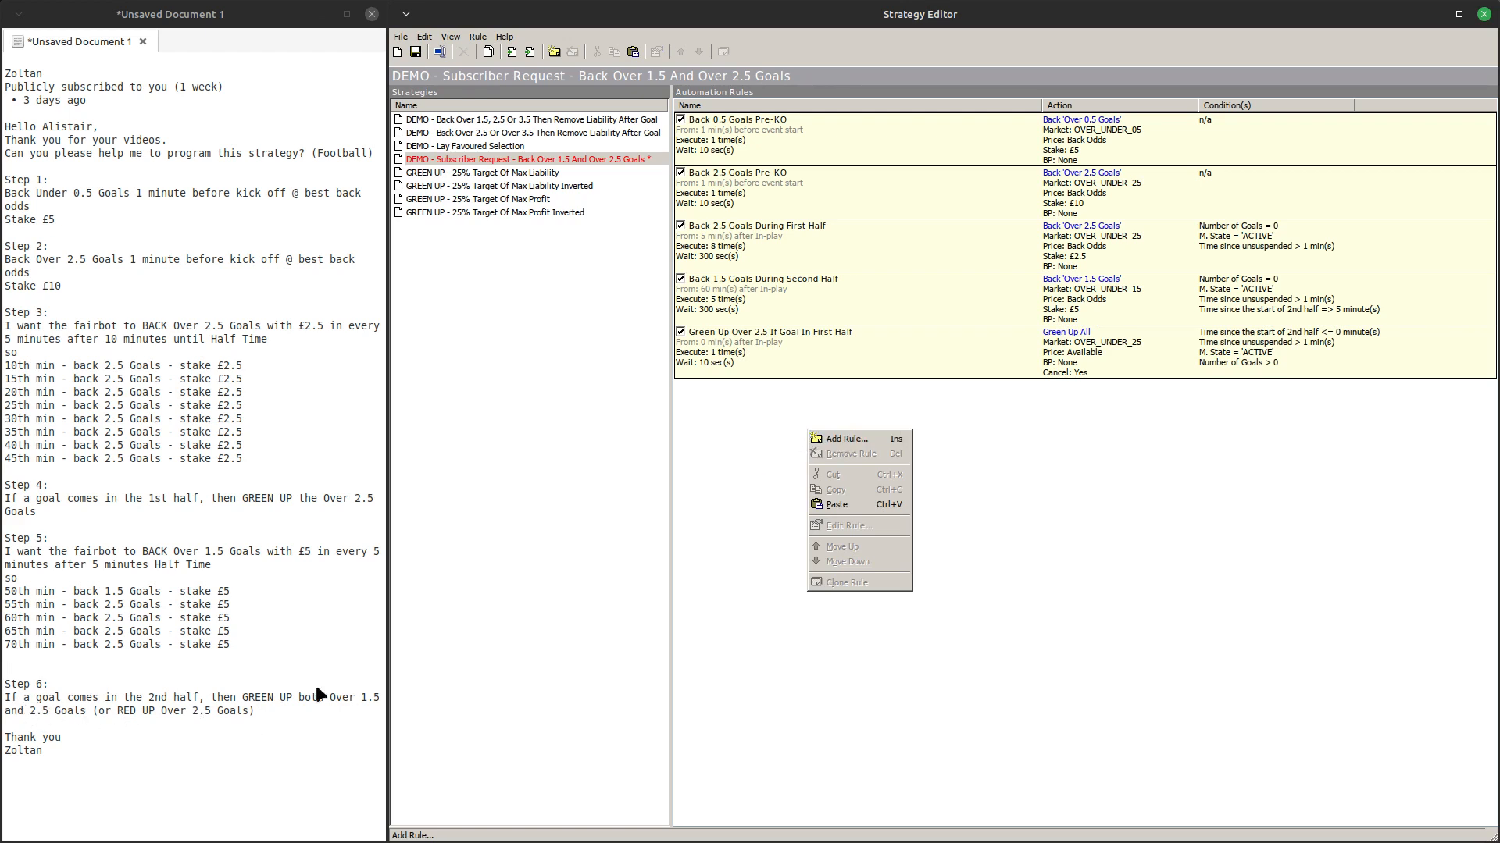
click(752, 481)
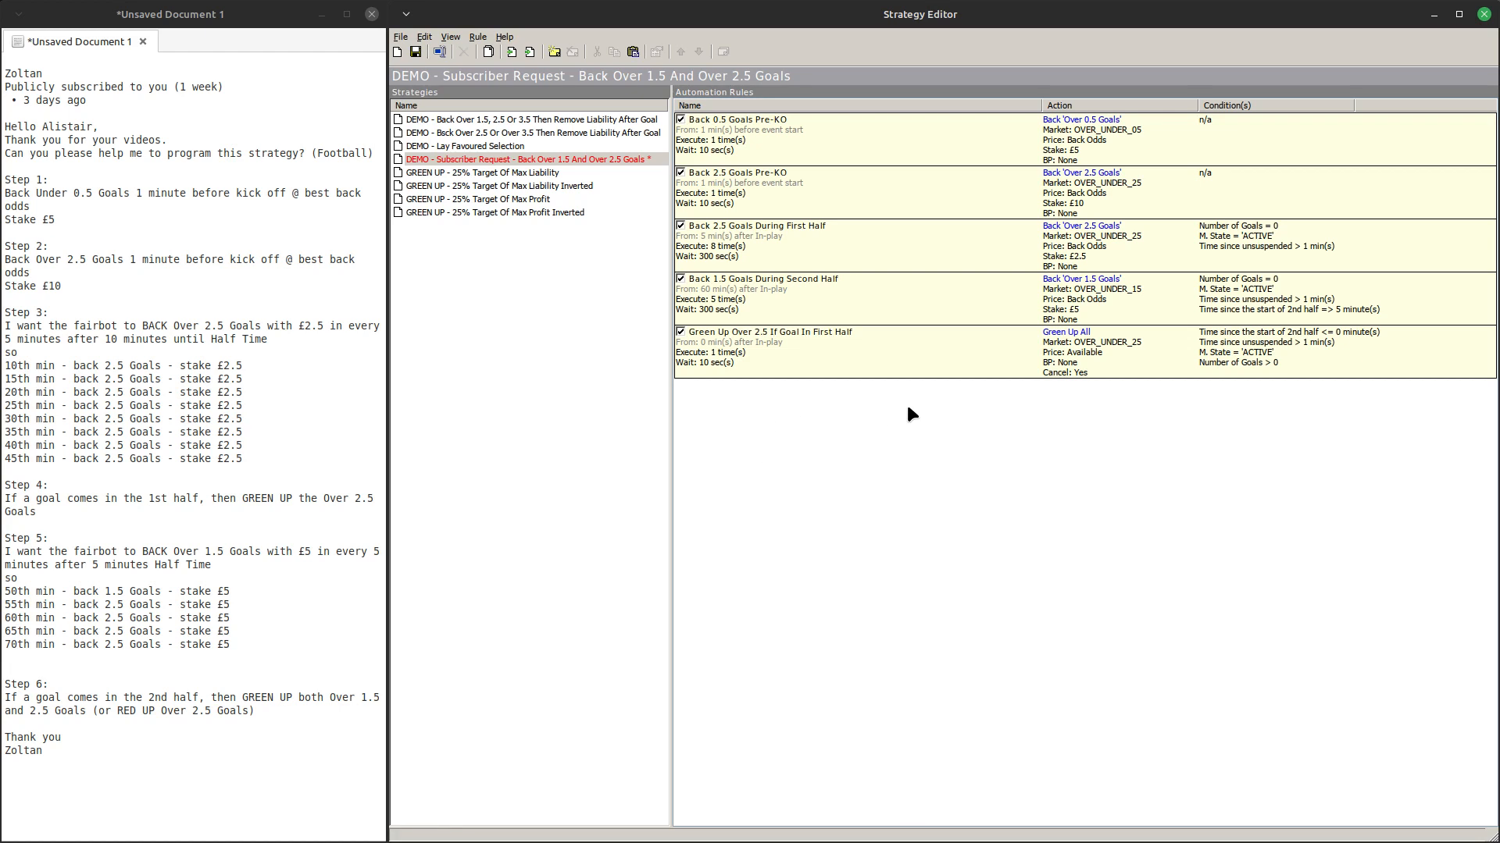
click(829, 363)
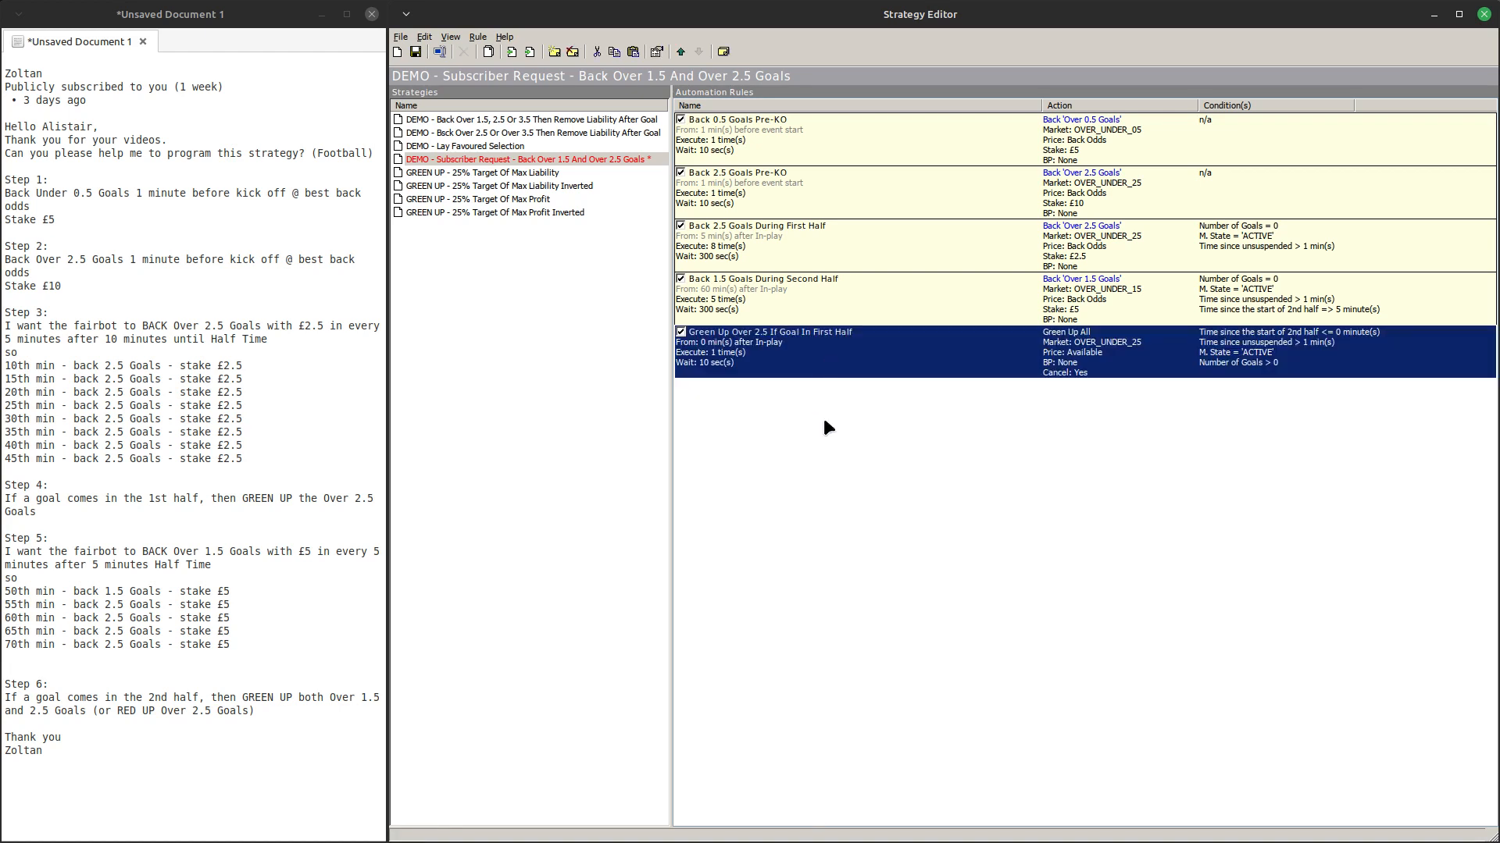
key(ctrl+v)
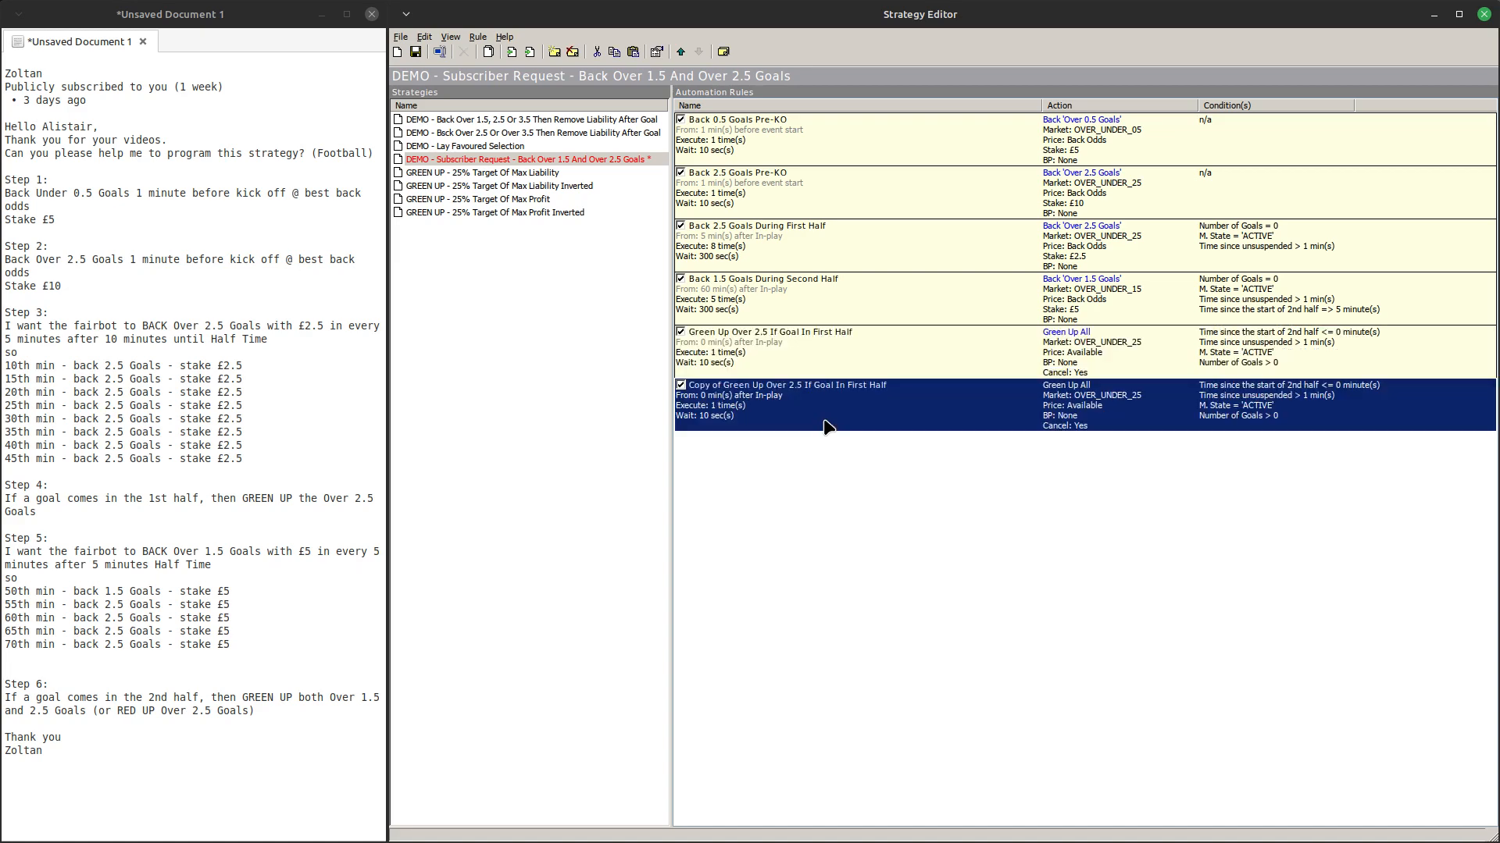
Rename the copied green-up rule to Green Up Over 2.5 If Goal In Second Half
right_click(791, 400)
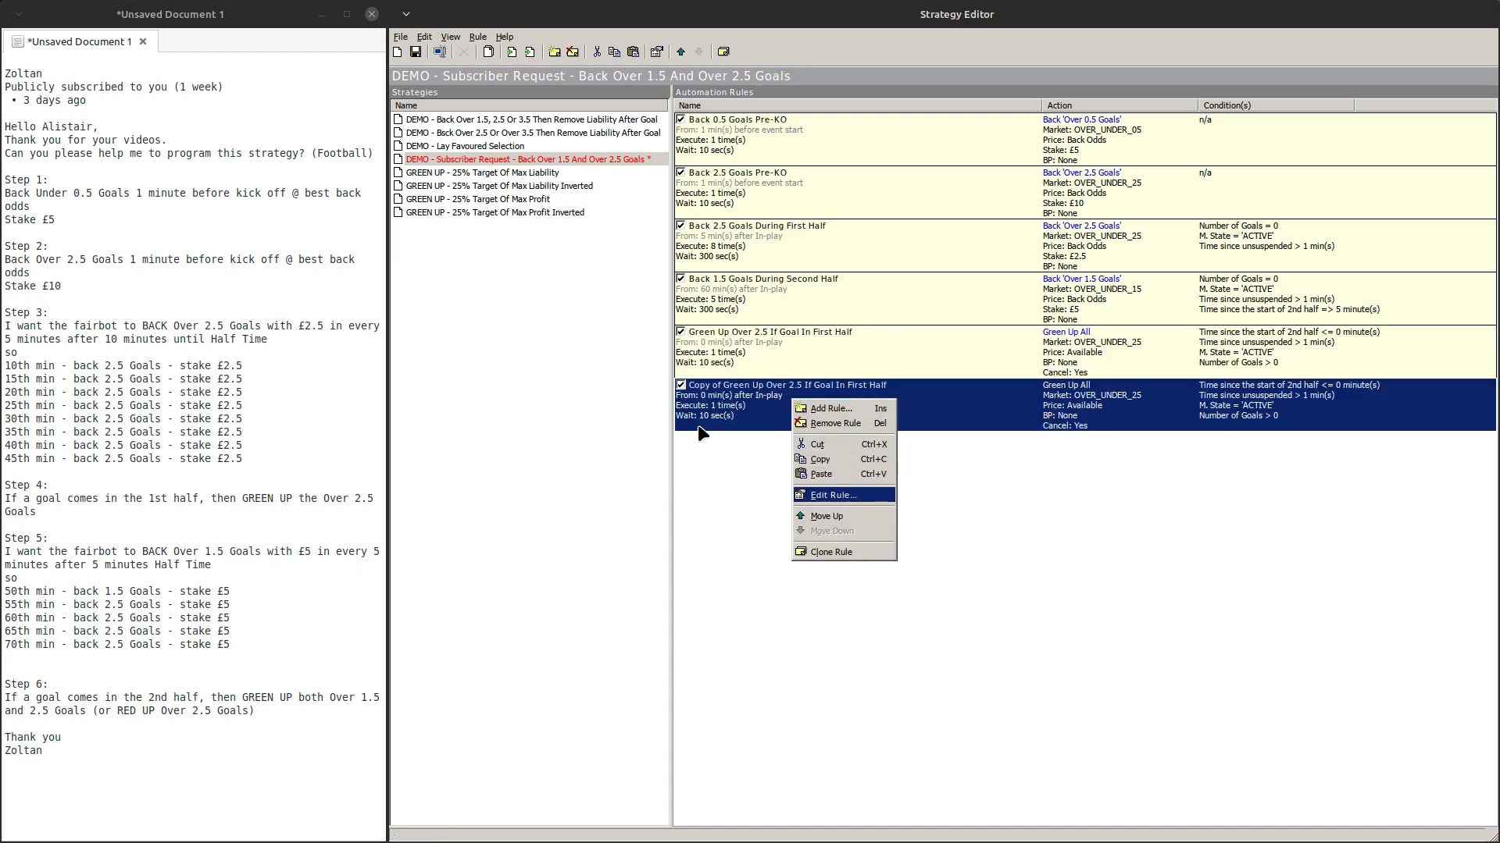
key(Return)
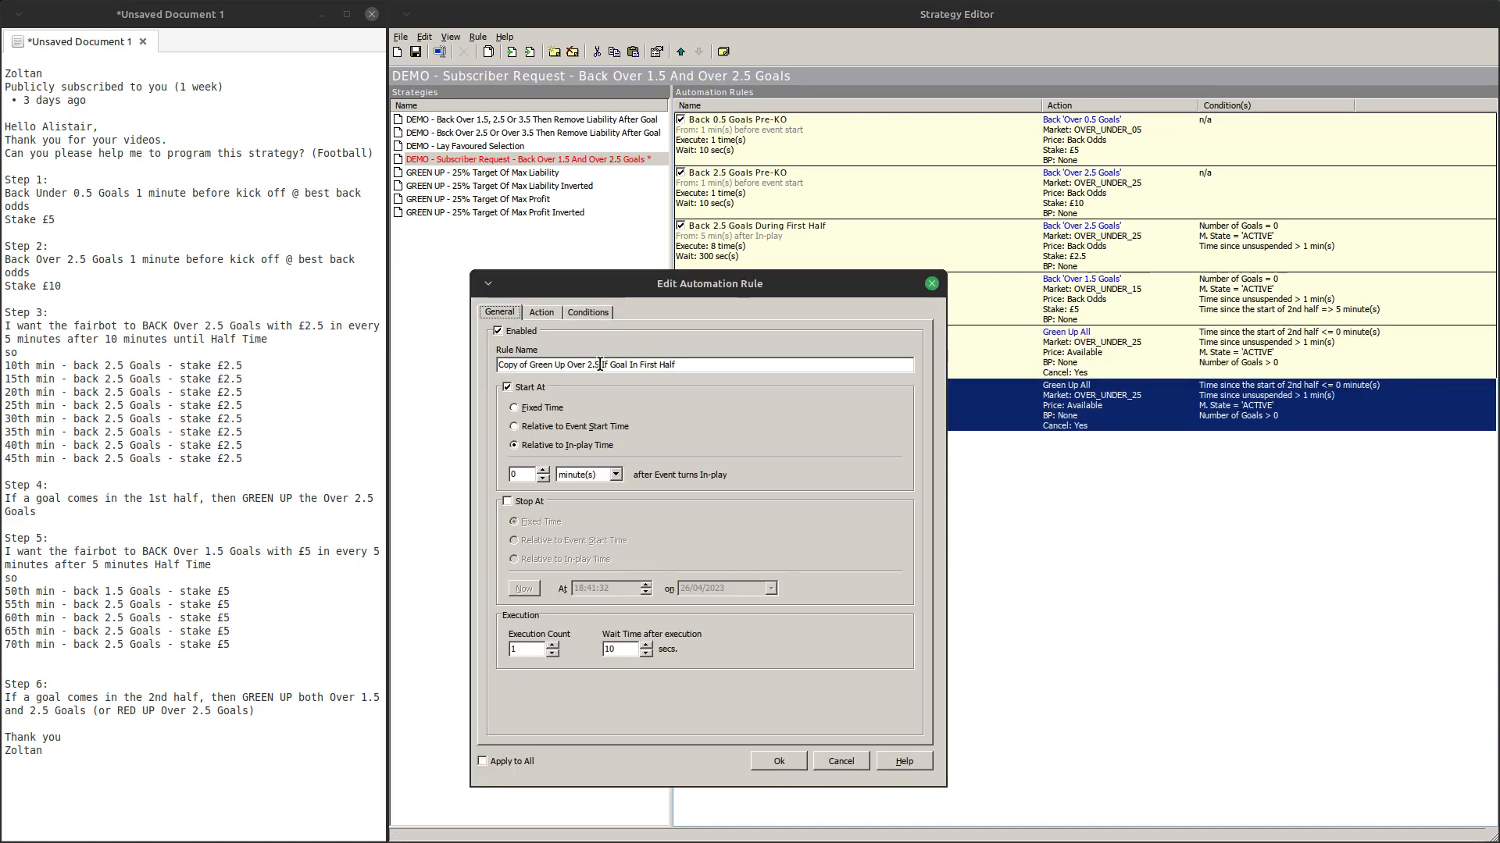
drag(531, 370, 434, 359)
key(BackSpace)
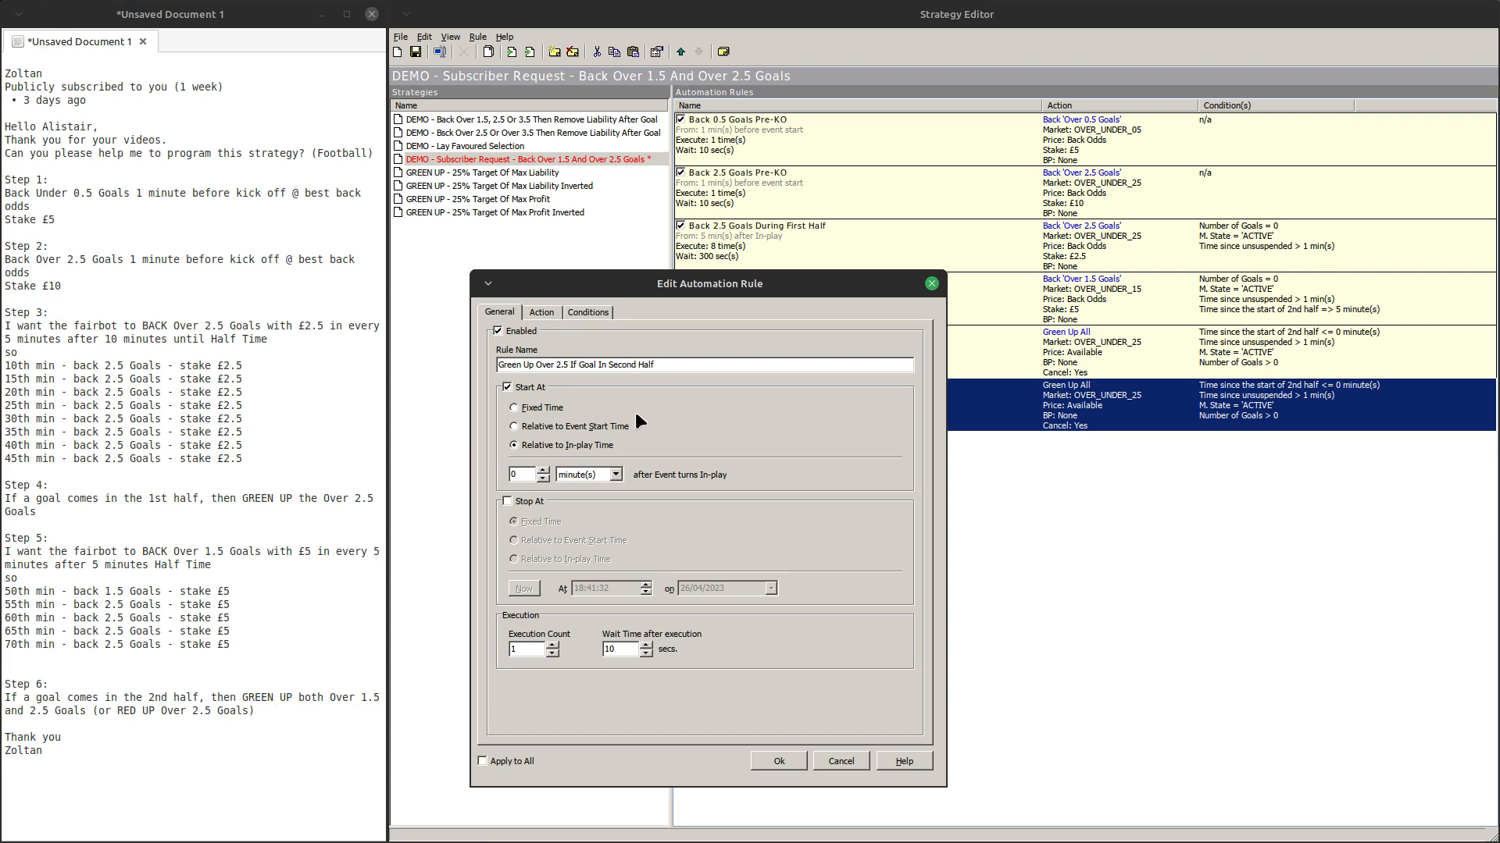
Change the copied rule's second half time condition to greater than 0 minutes and save the rule
click(542, 311)
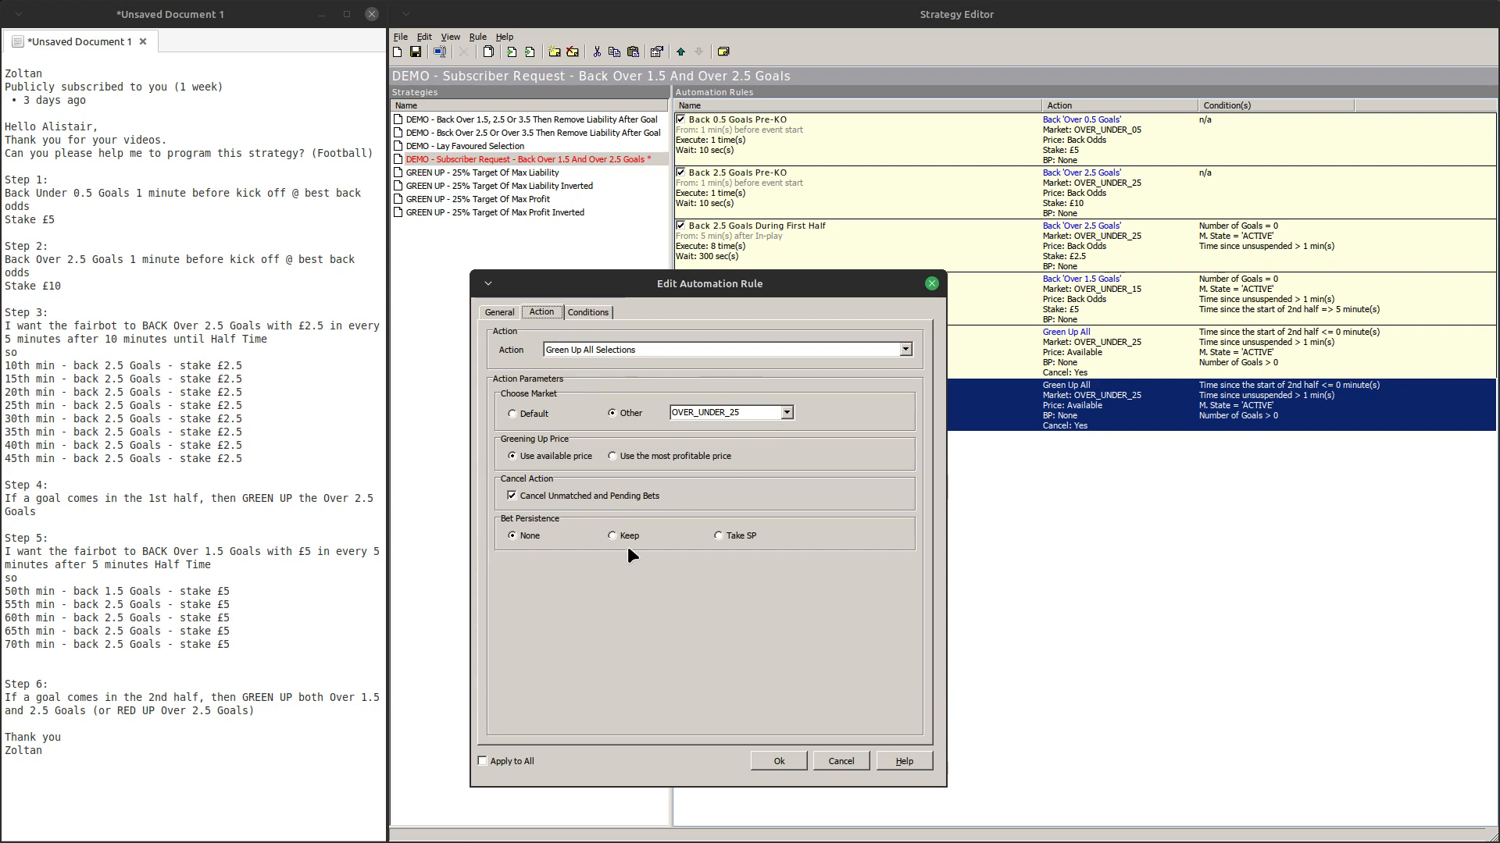
click(589, 311)
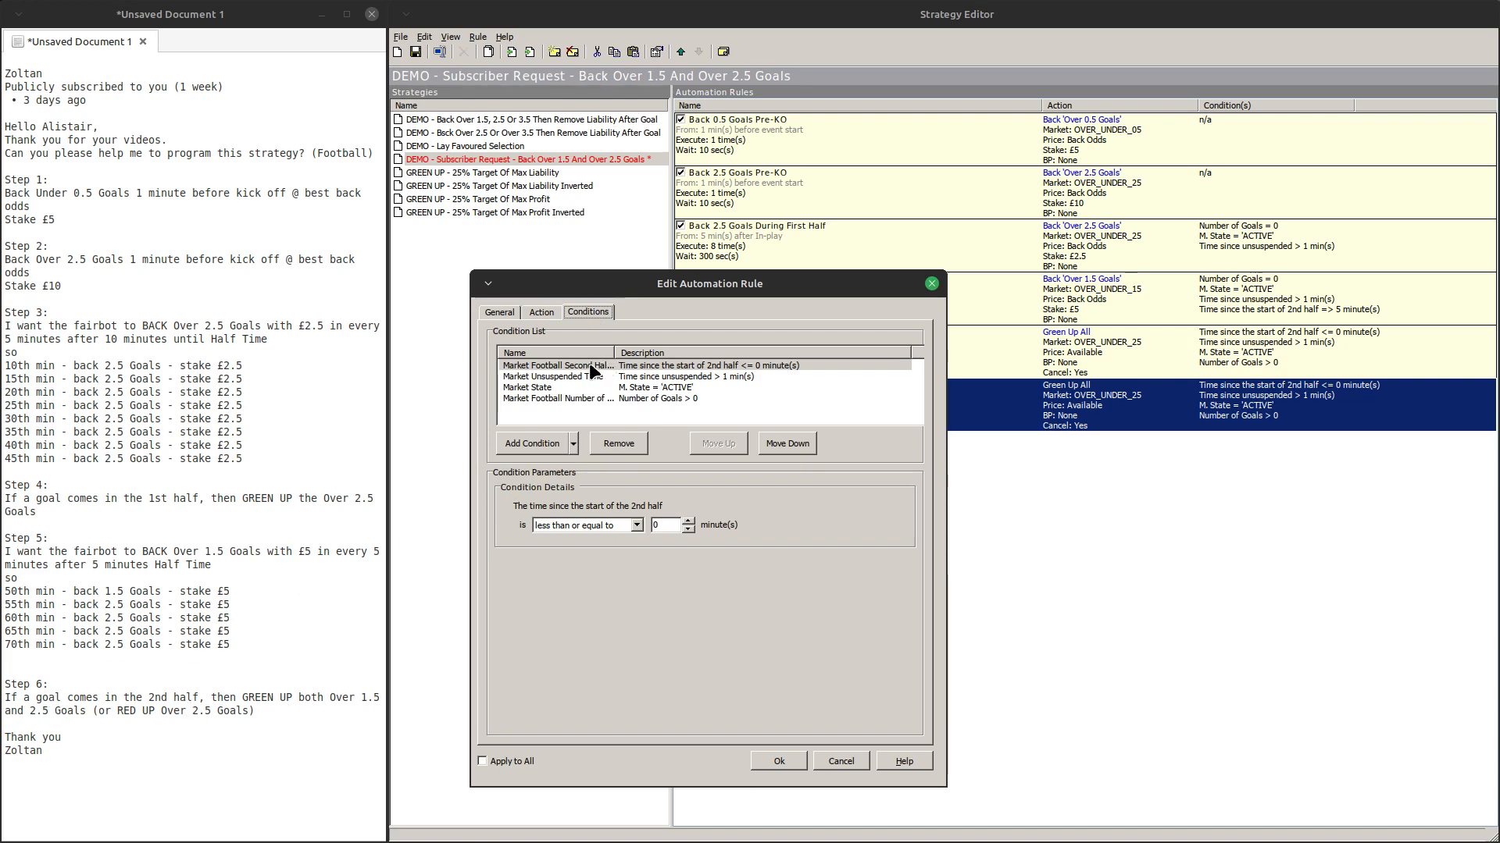
click(617, 367)
click(592, 526)
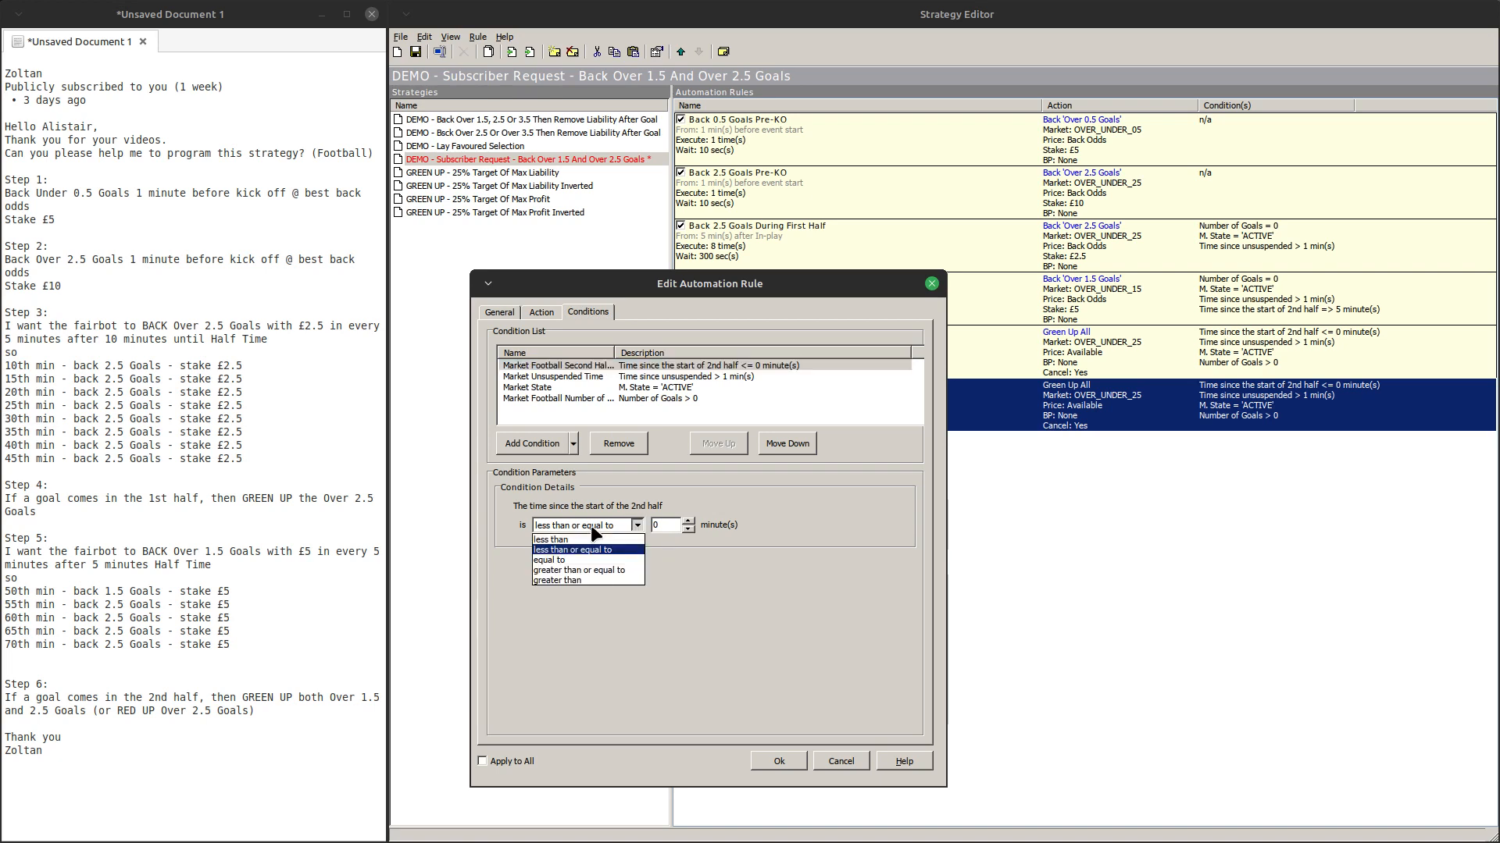
click(562, 581)
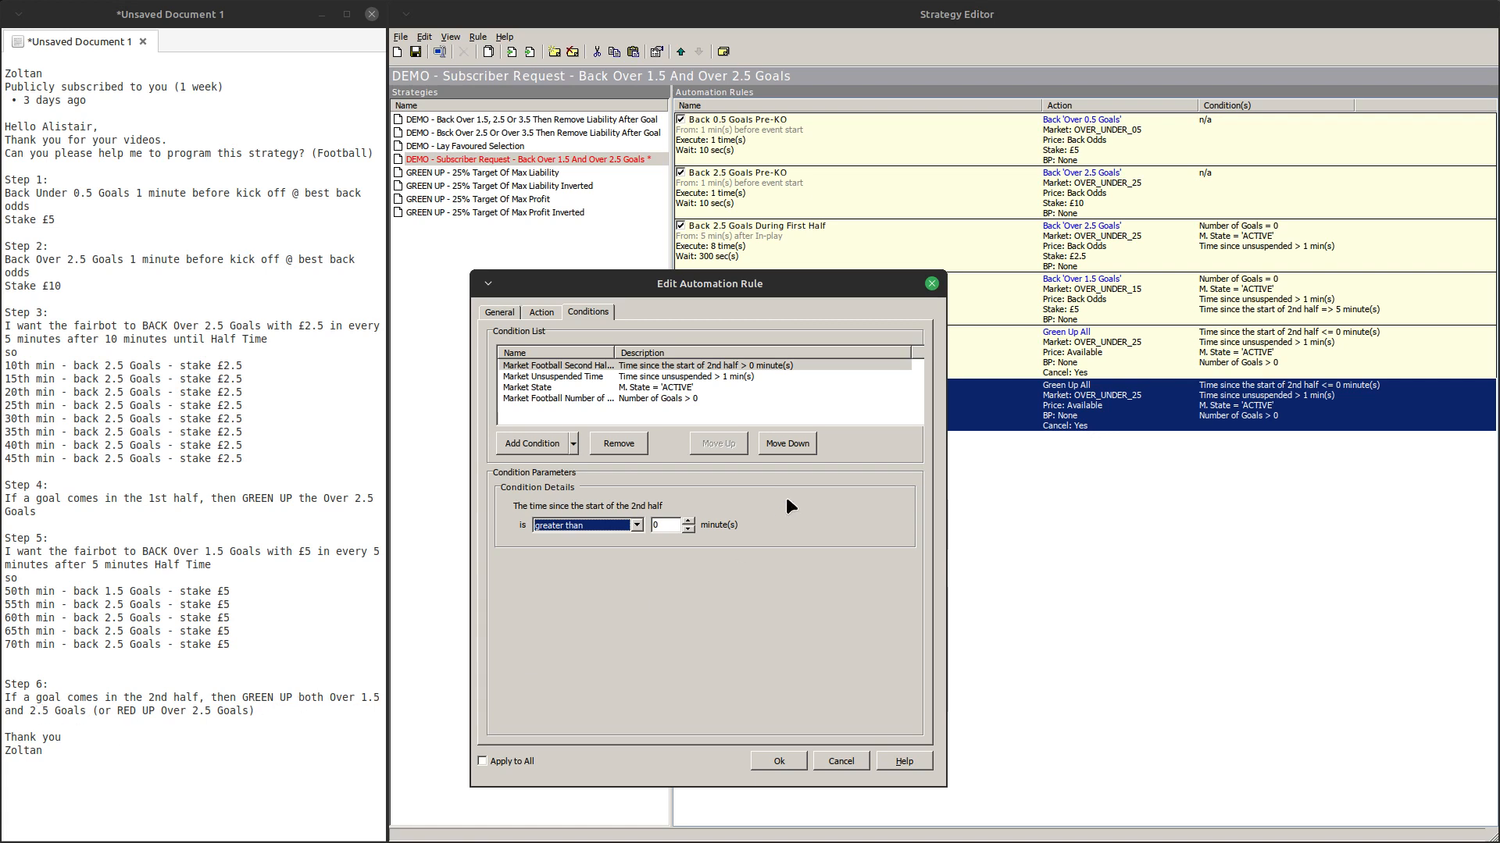
click(695, 400)
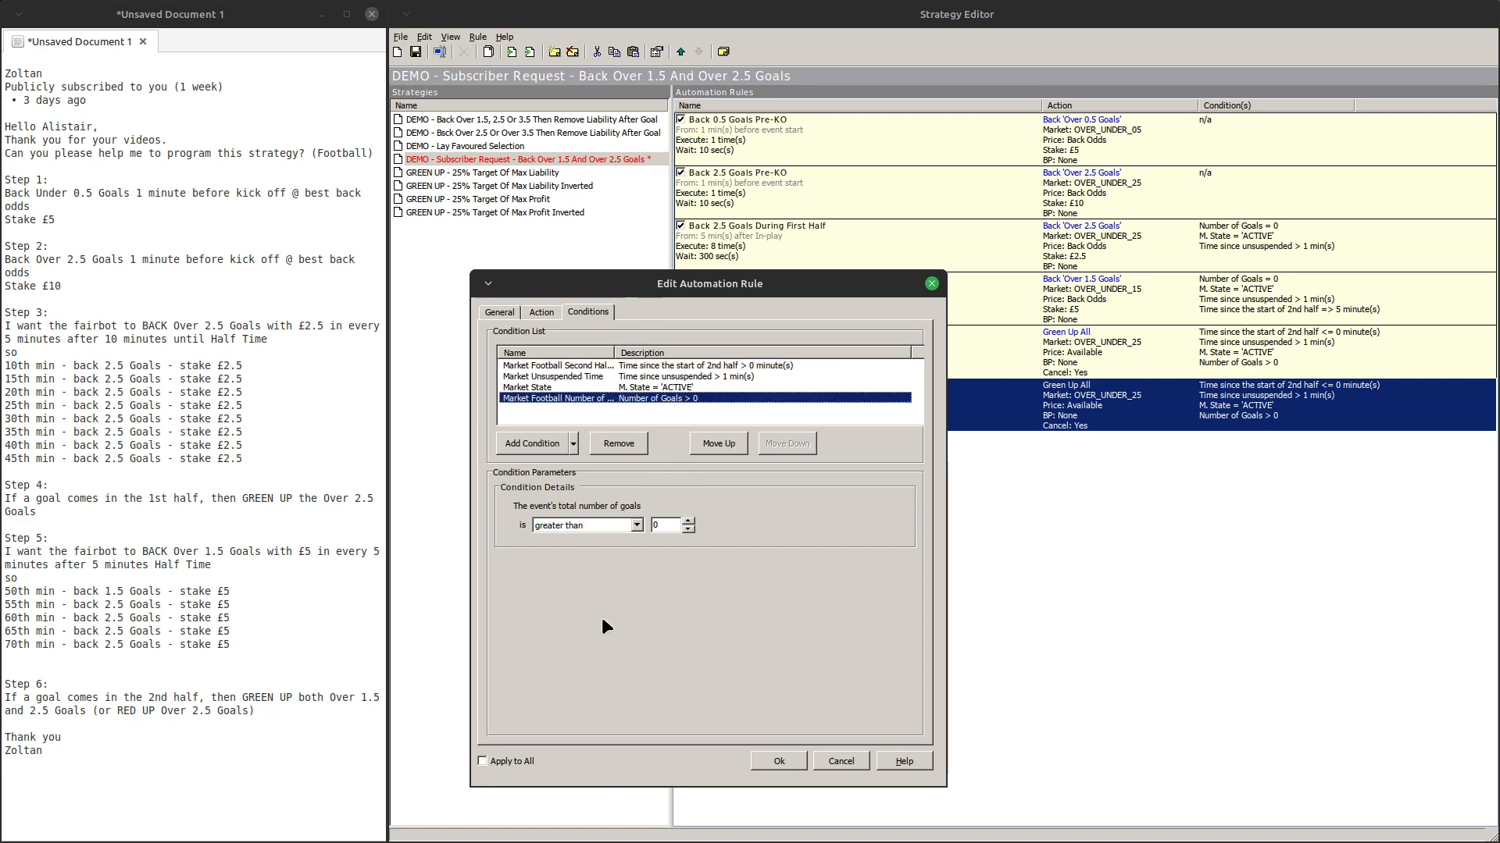
click(780, 759)
click(1067, 565)
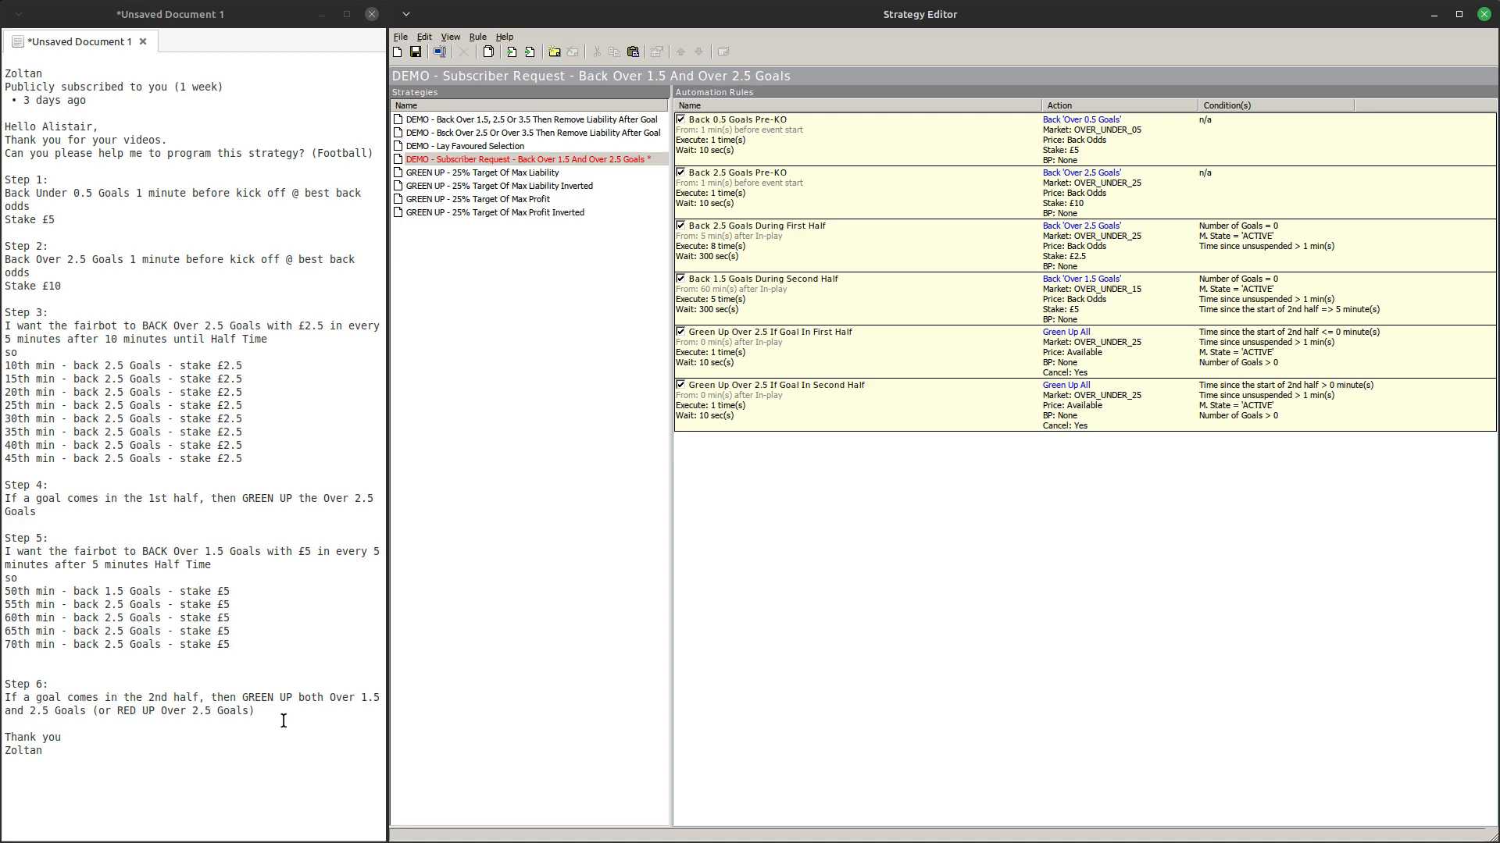
Duplicate the Green Up Over 2.5 If Goal In Second Half rule within the same strategy
click(839, 398)
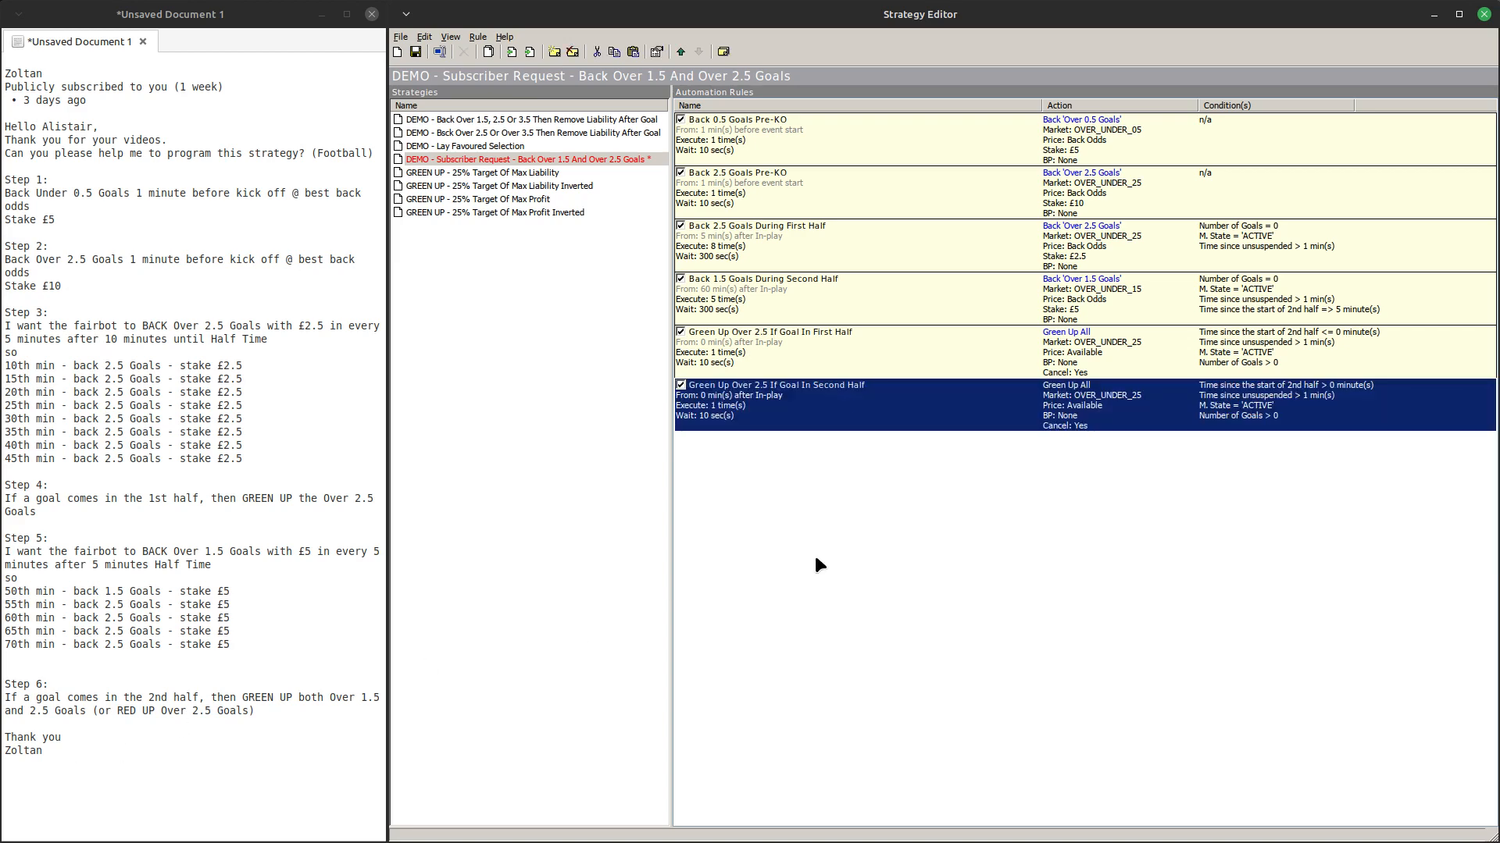
key(ctrl+c)
key(ctrl+v)
Rename the copied second-half rule to Green Up Over 1.5 If Goal In Second Half
right_click(785, 454)
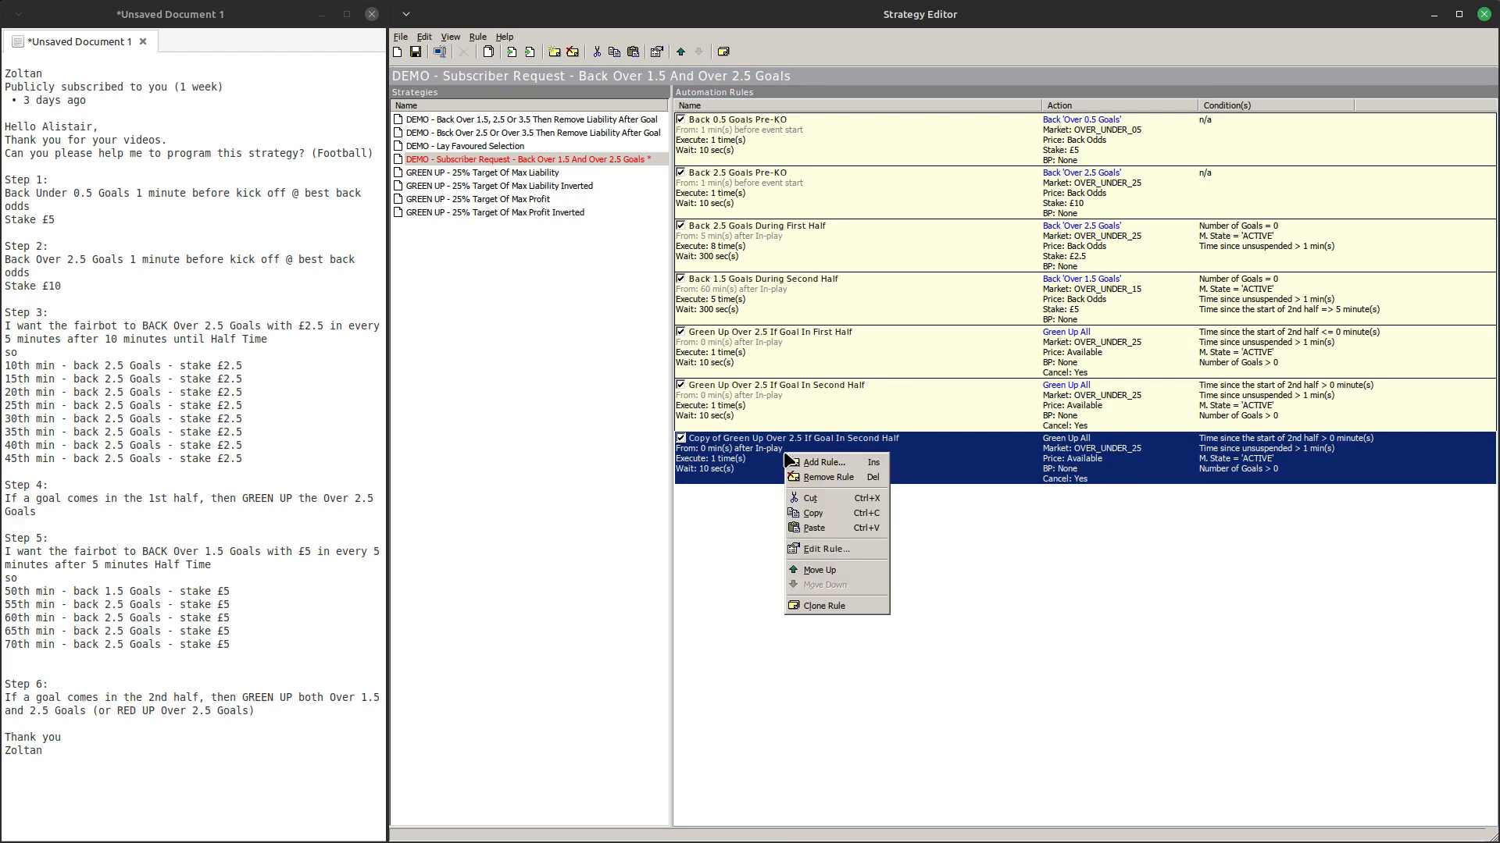
click(809, 551)
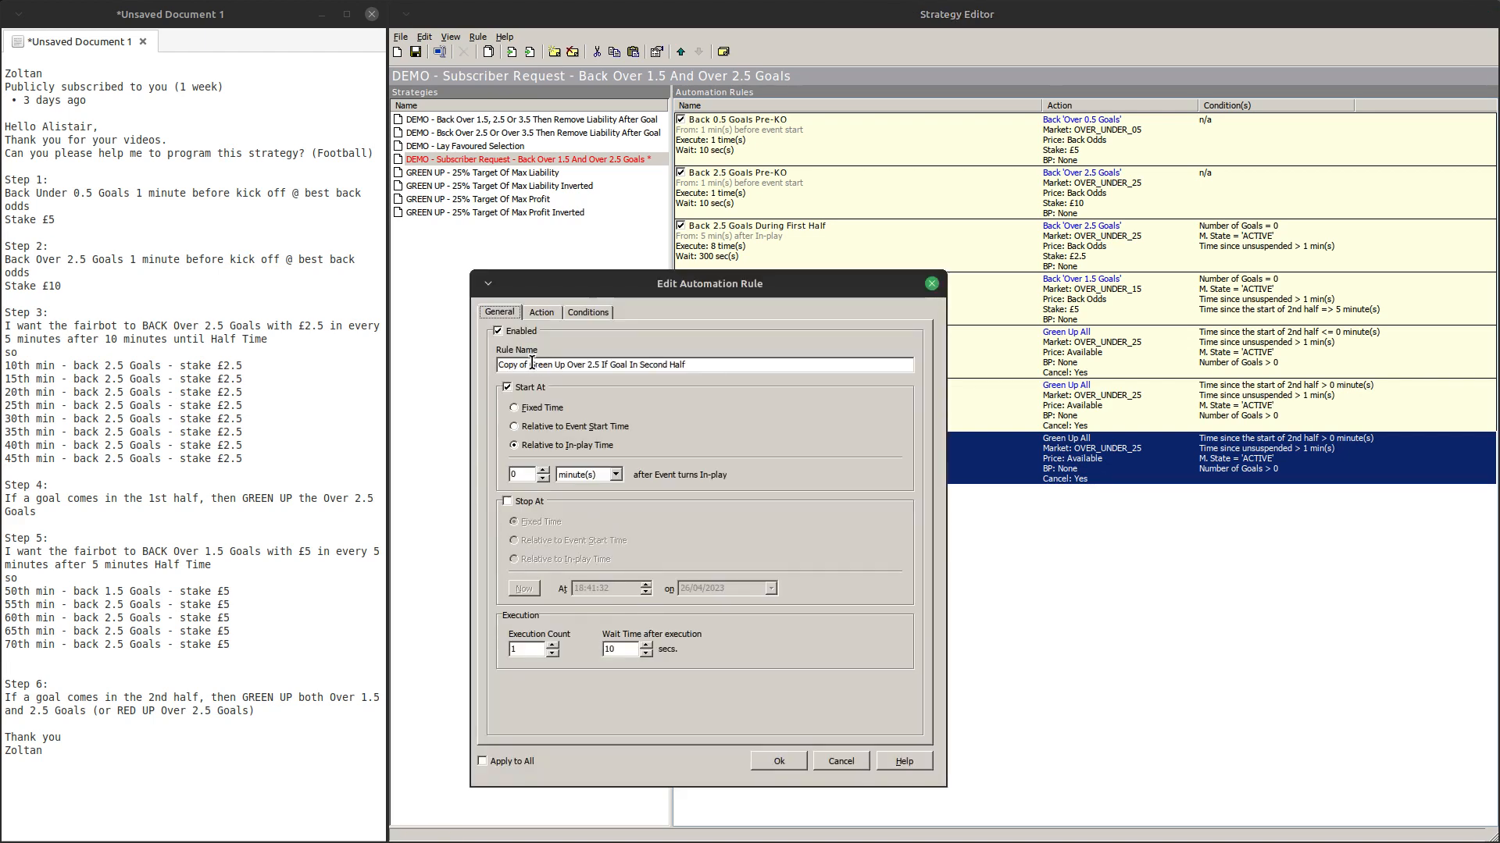
drag(529, 365, 457, 365)
key(BackSpace)
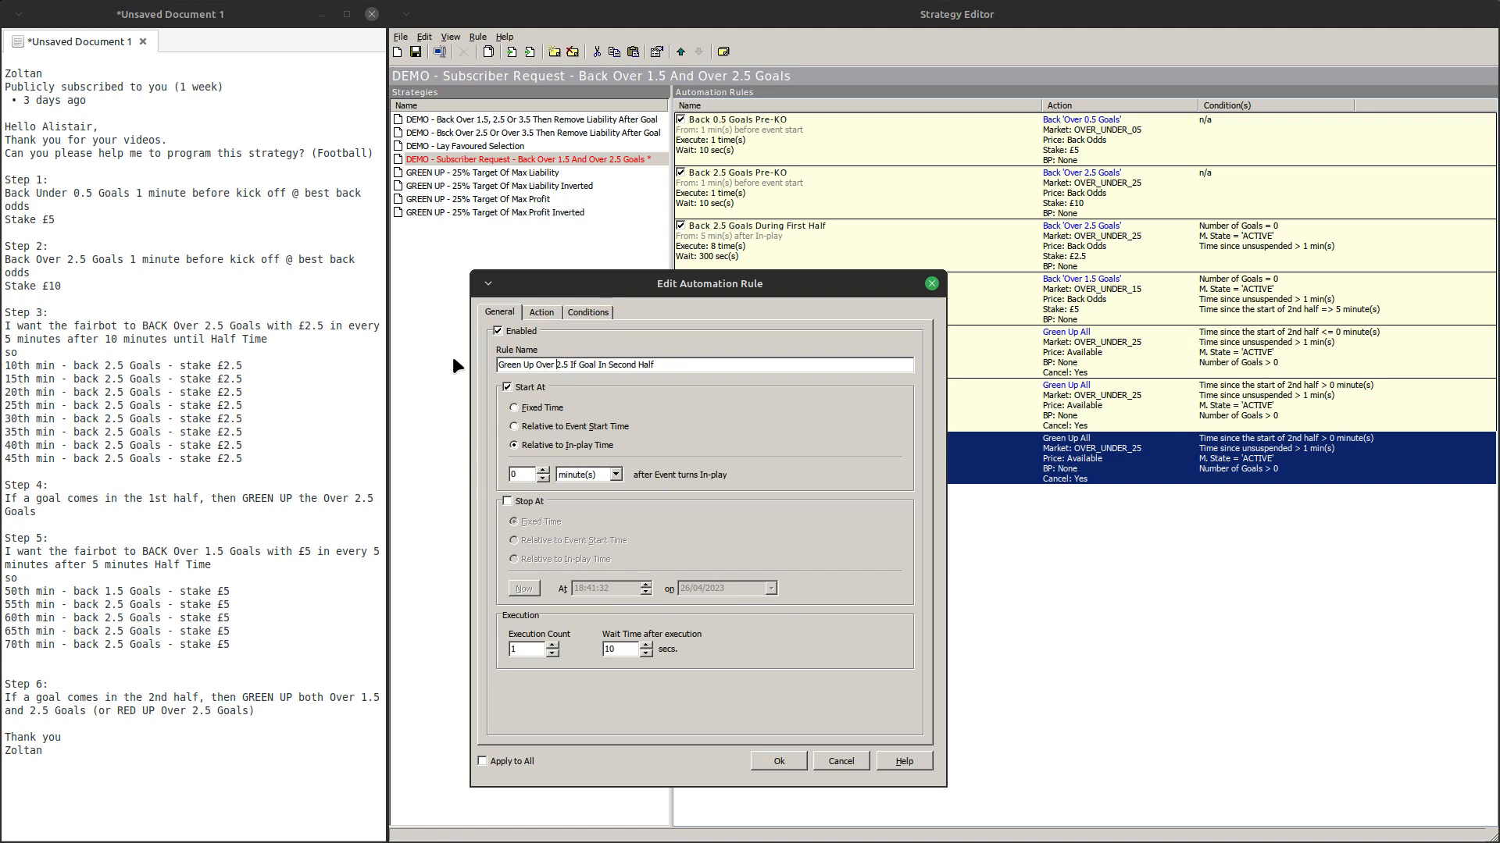
key(Delete)
text(1)
Point the copied rule's green-up action at the OVER_UNDER_15 market, check its conditions, and save the rule
click(542, 314)
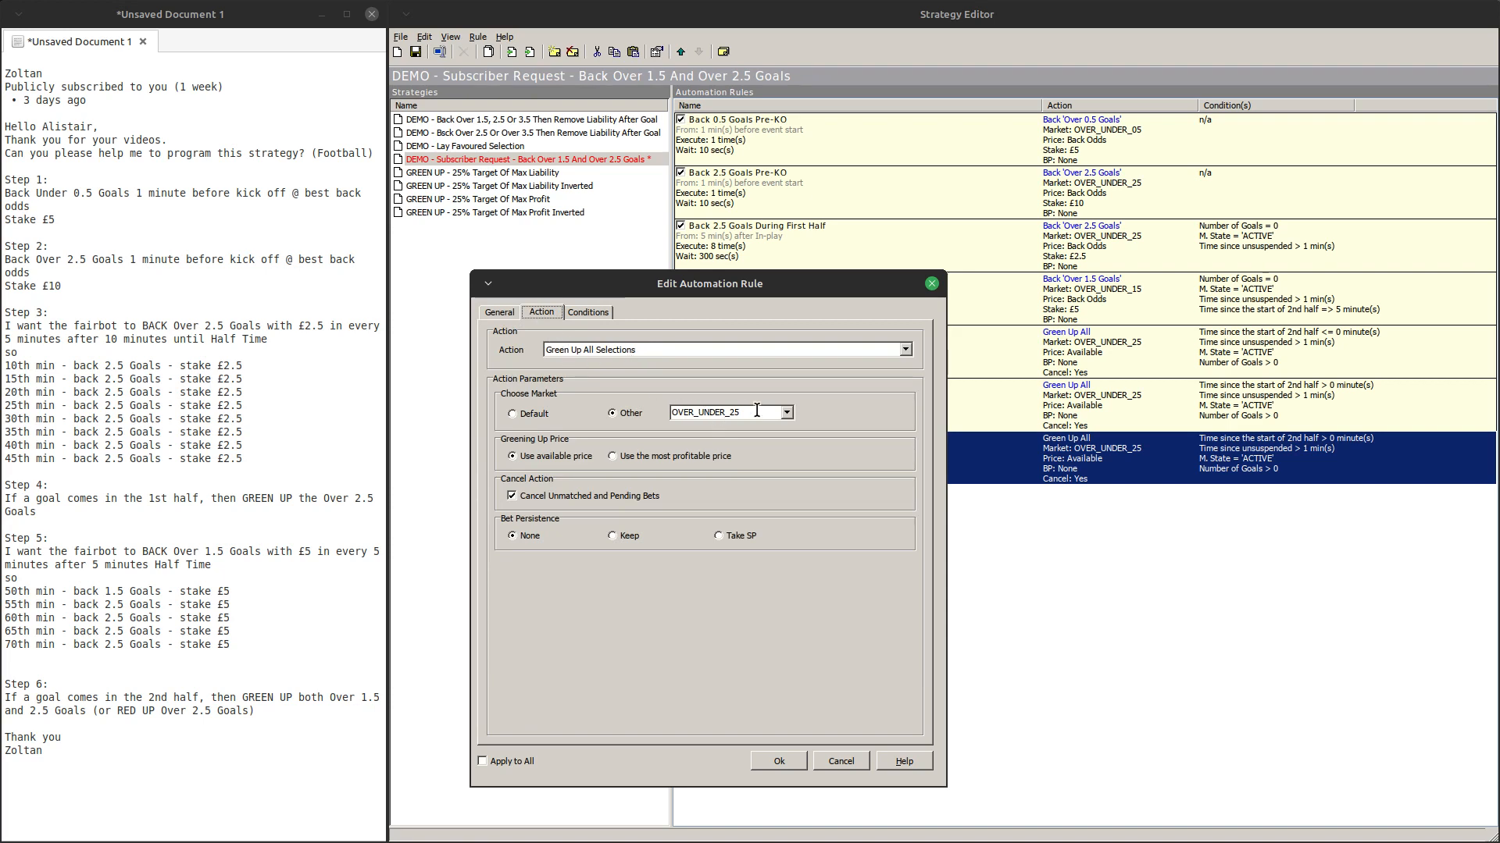
click(786, 413)
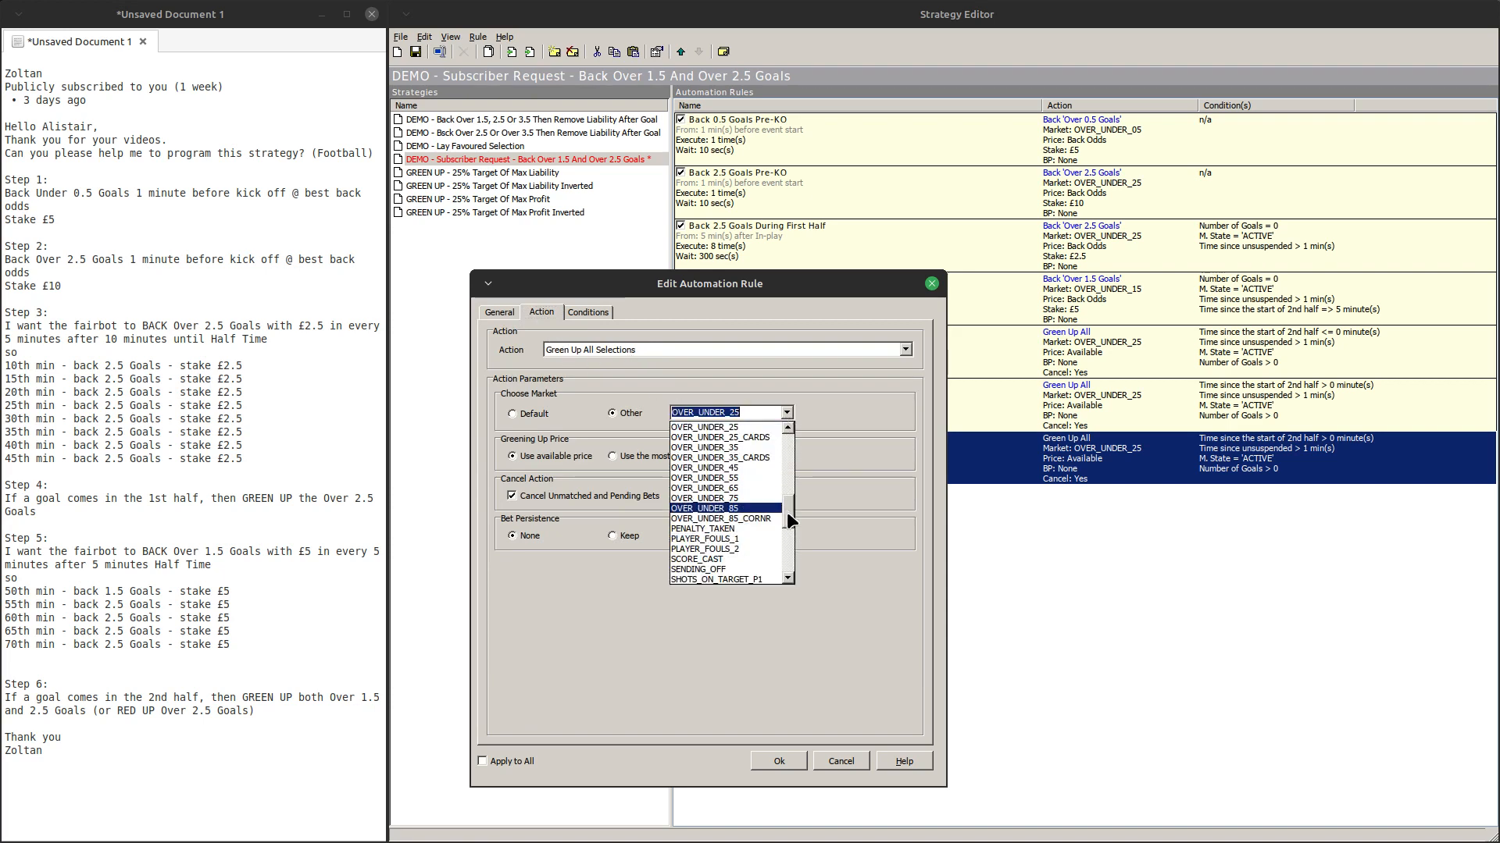
drag(785, 512, 790, 494)
click(708, 508)
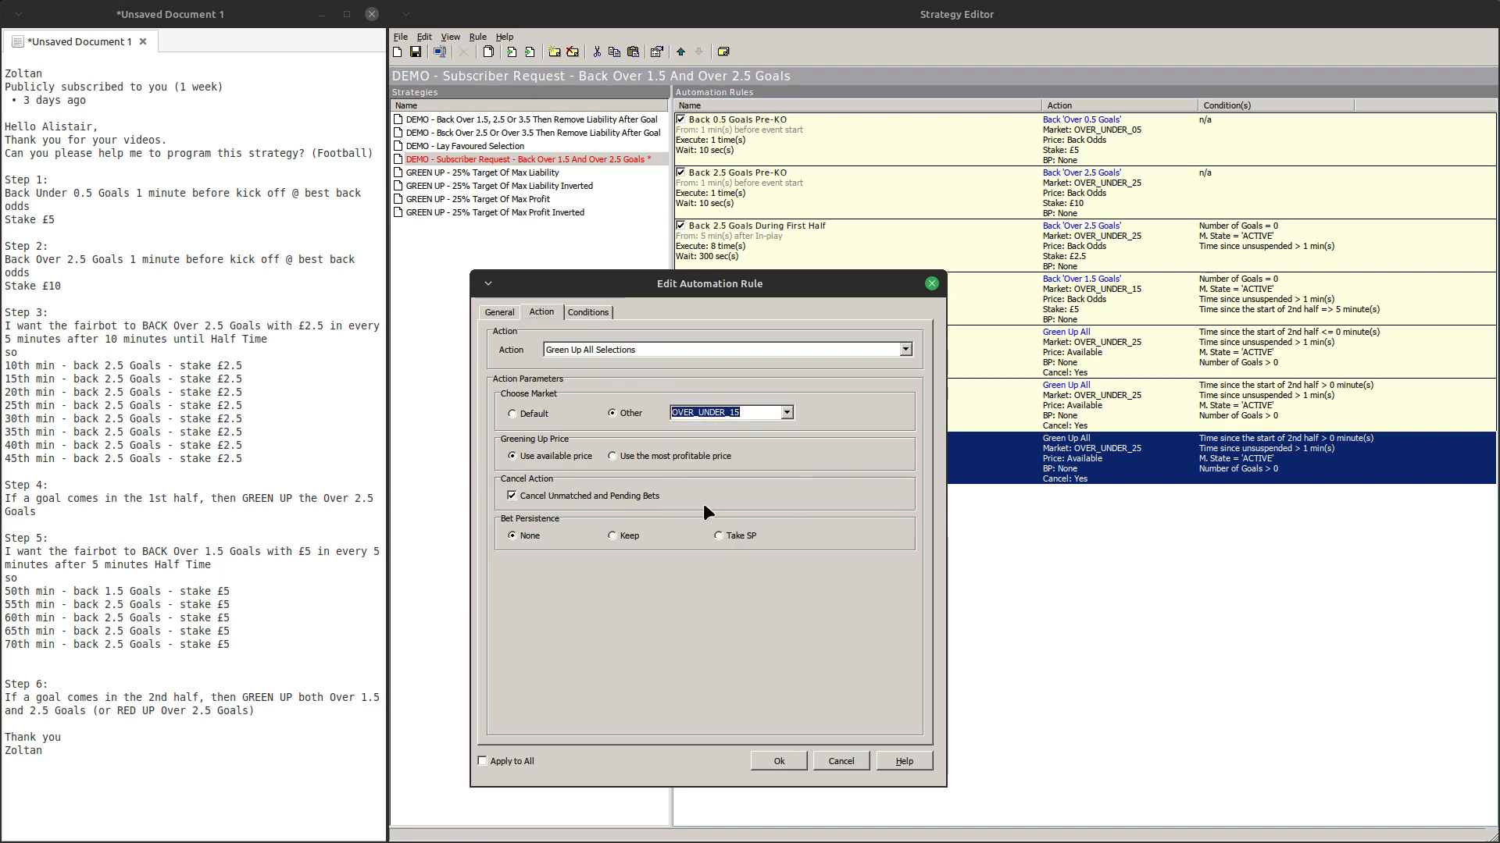
click(586, 311)
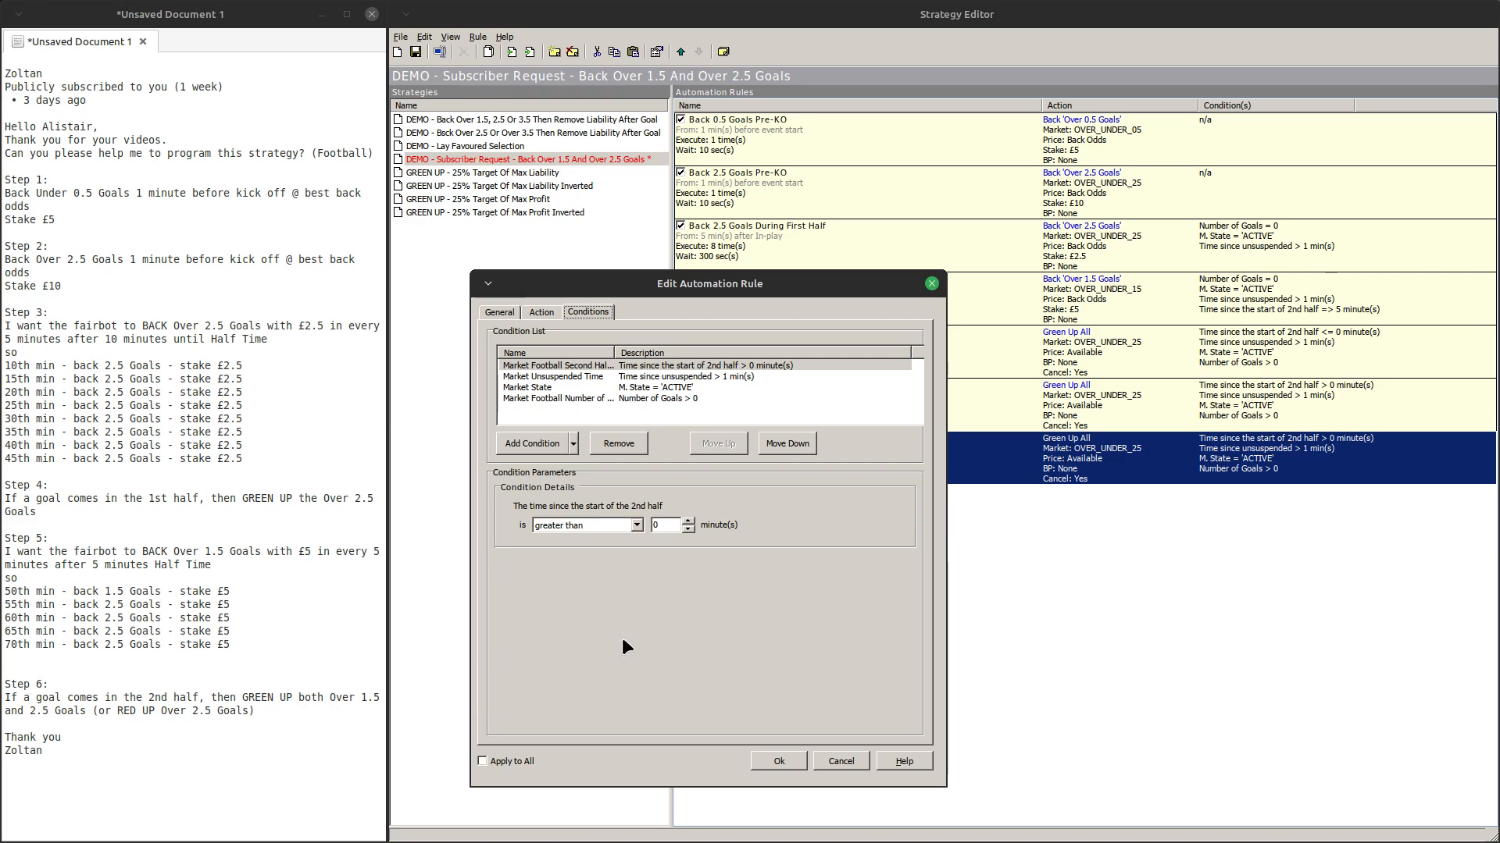
click(784, 758)
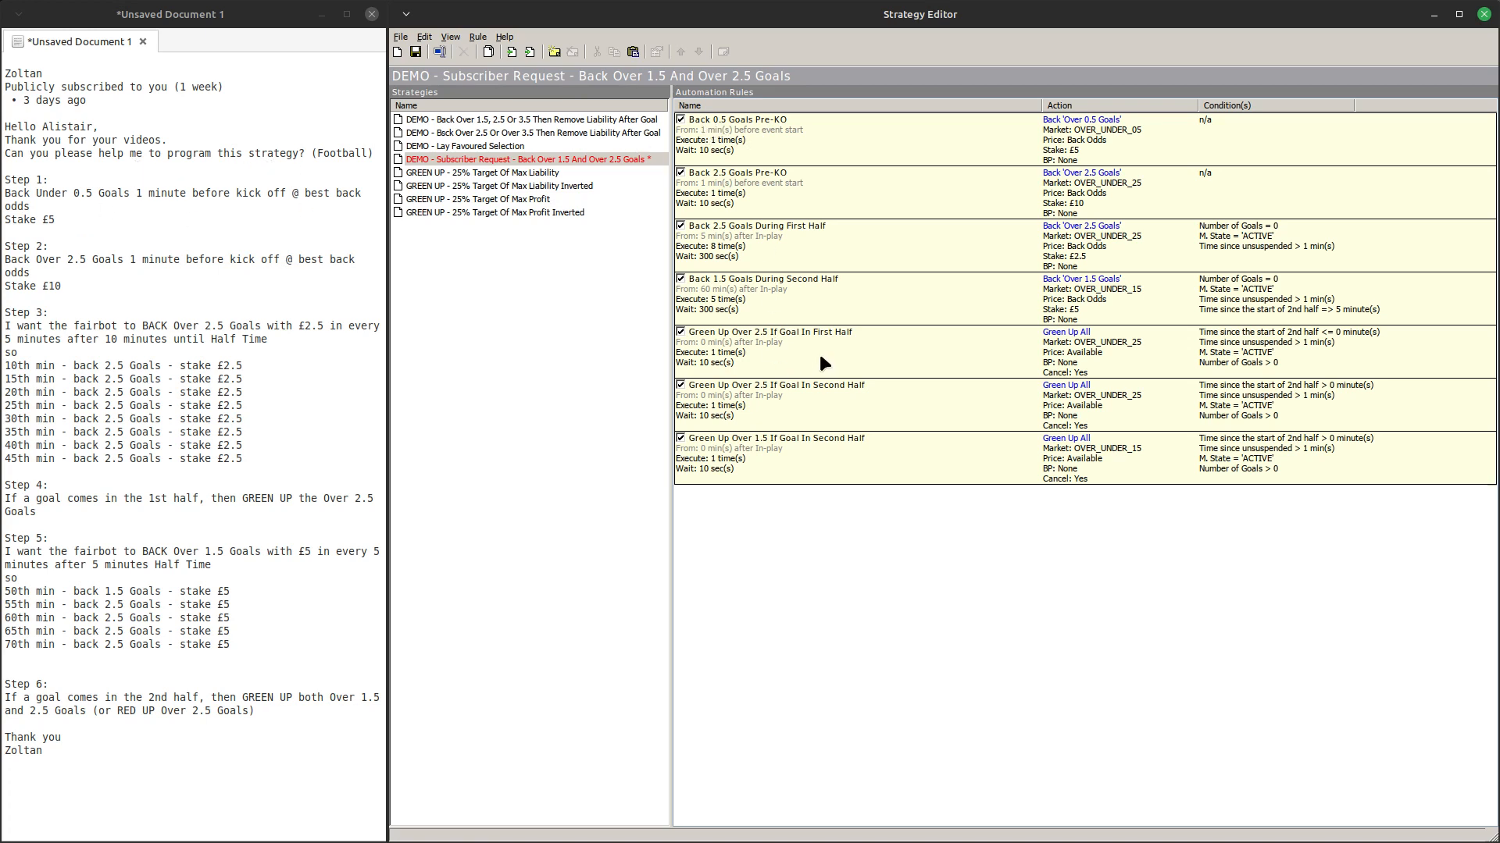
Rename the Back 0.5 Goals Pre-KO rule to Back 1.5 Goals Pre-KO
right_click(748, 133)
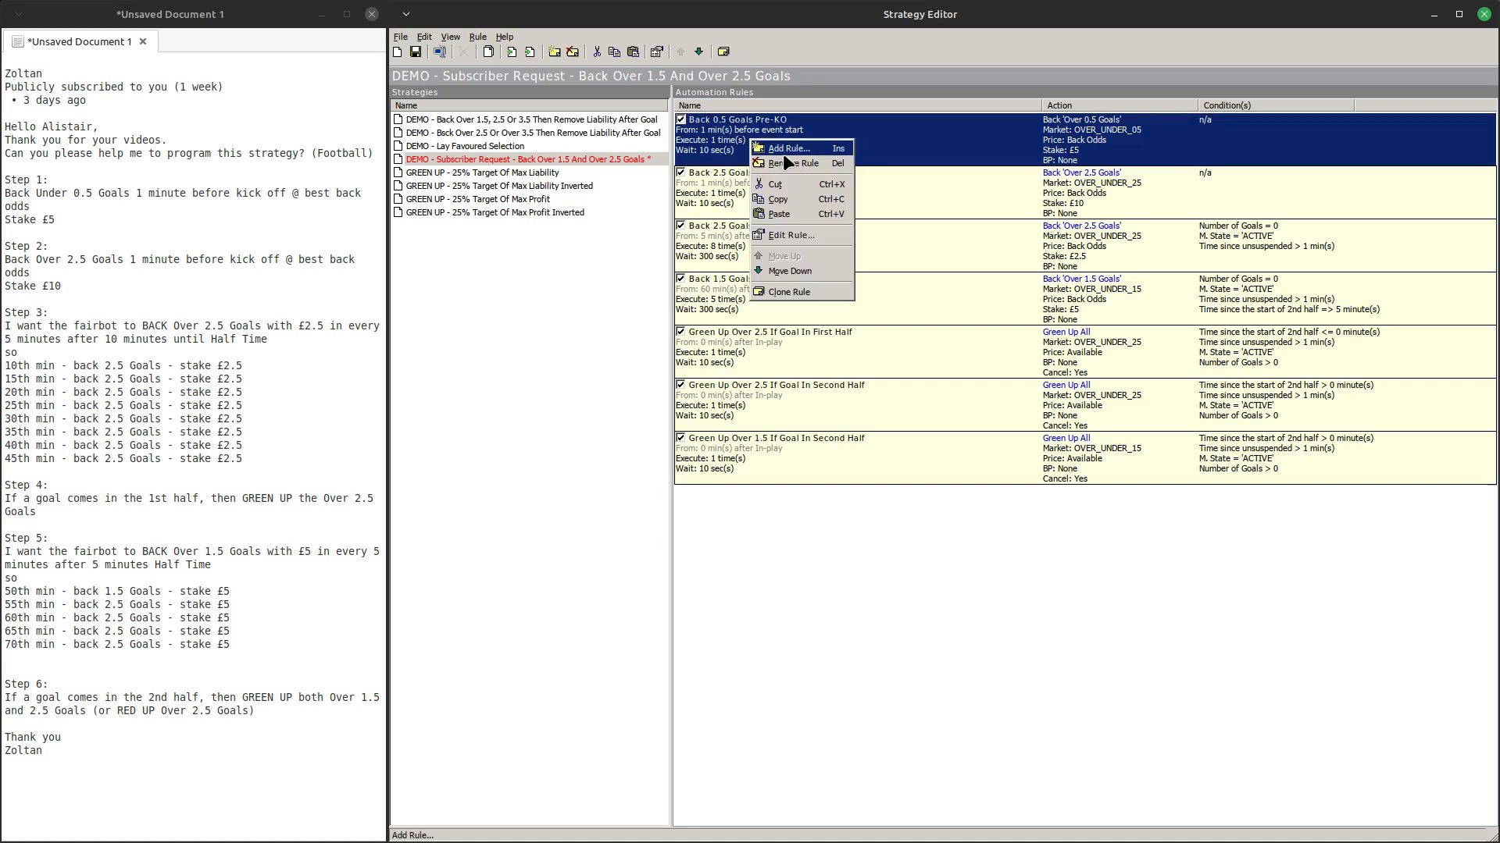
click(790, 236)
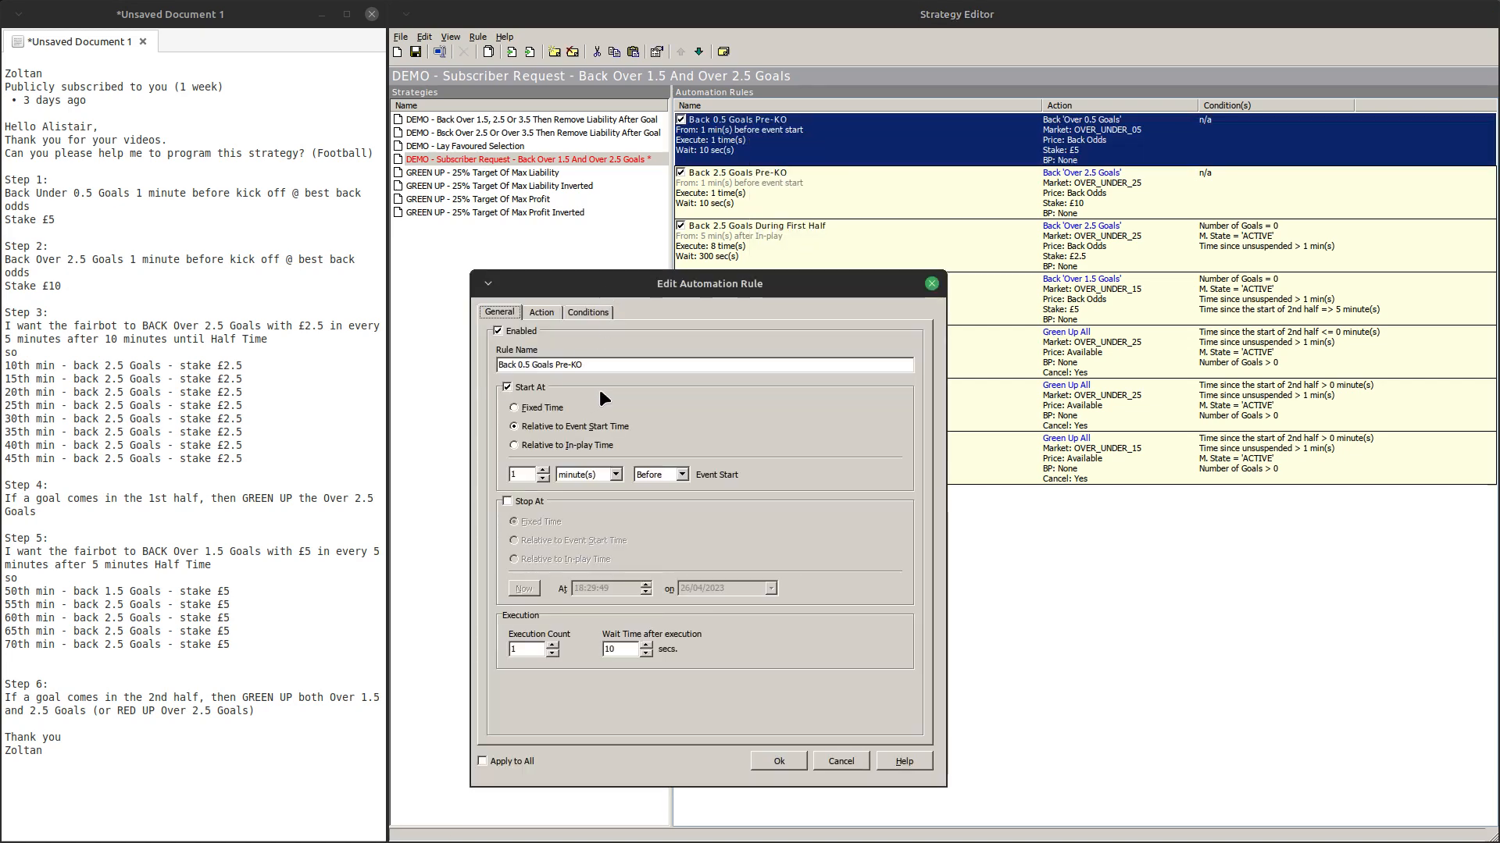
click(523, 365)
key(BackSpace)
text(1)
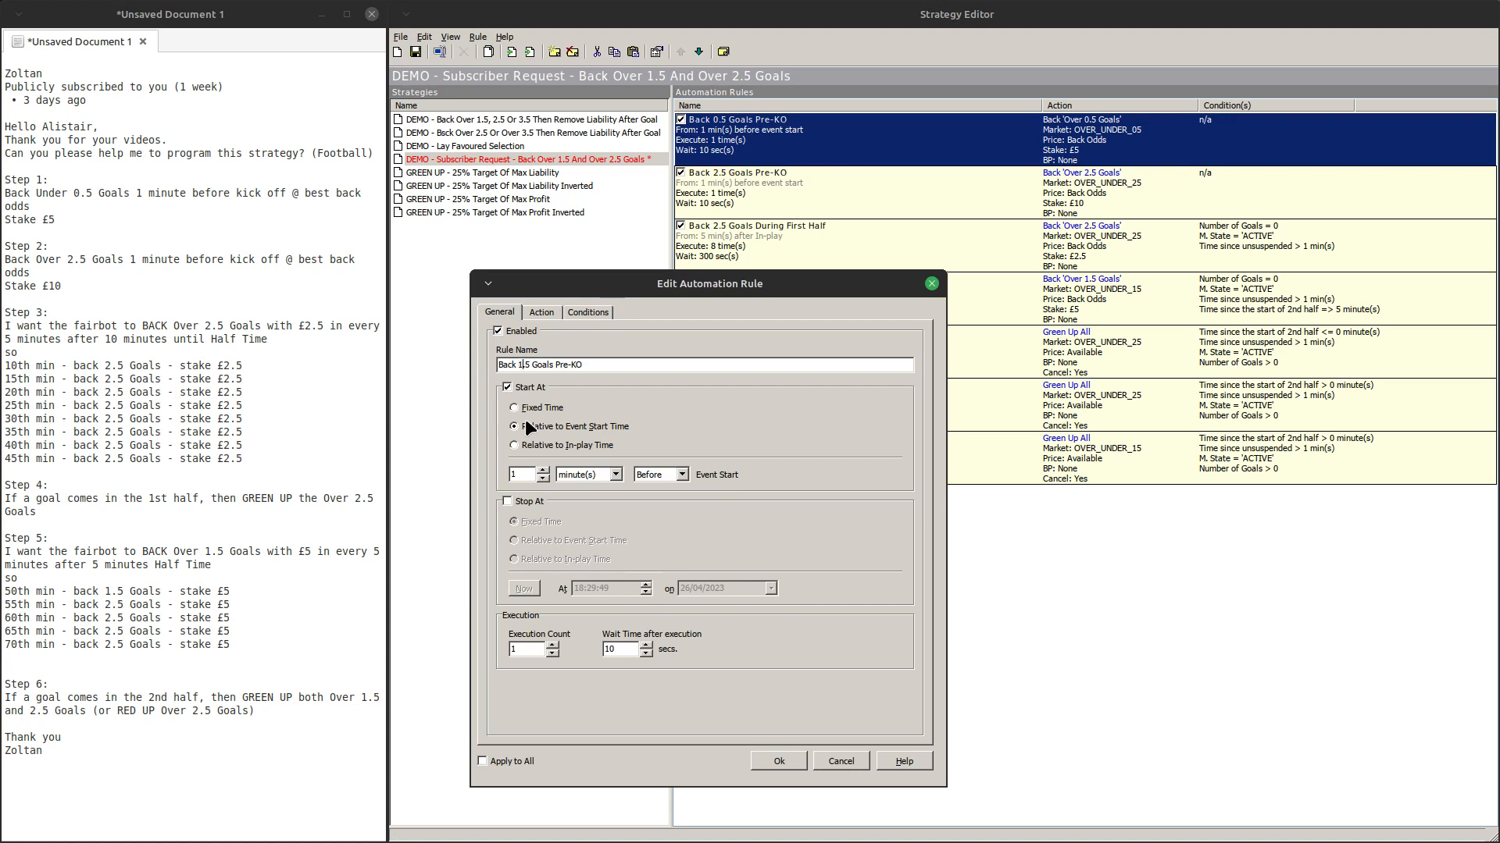
Point the renamed pre-kick-off rule's bet at the OVER_UNDER_15 market with the Over 1.5 Goals selection, and confirm the rule
click(545, 310)
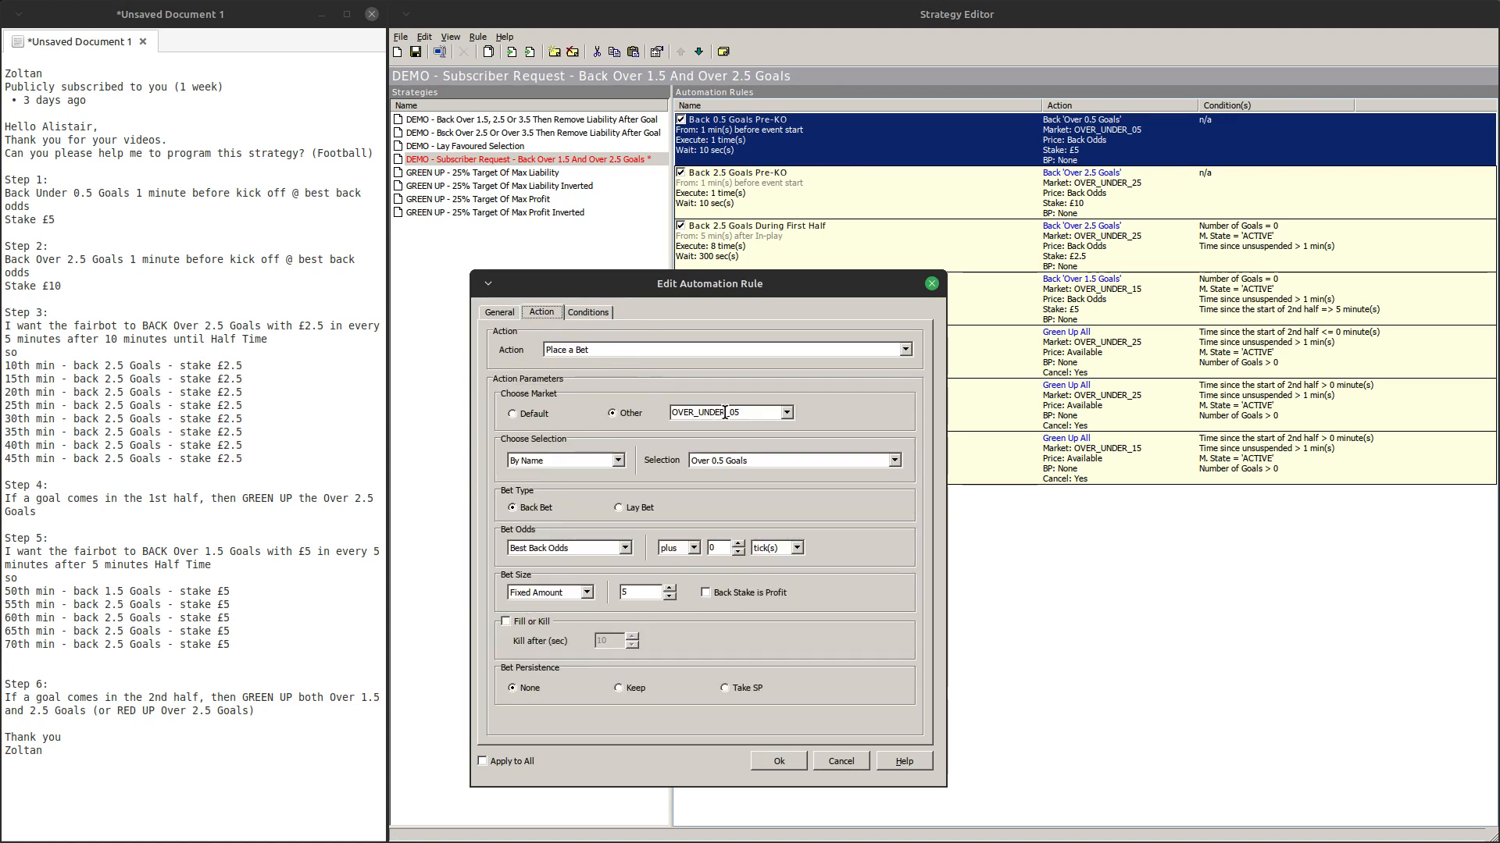
click(786, 413)
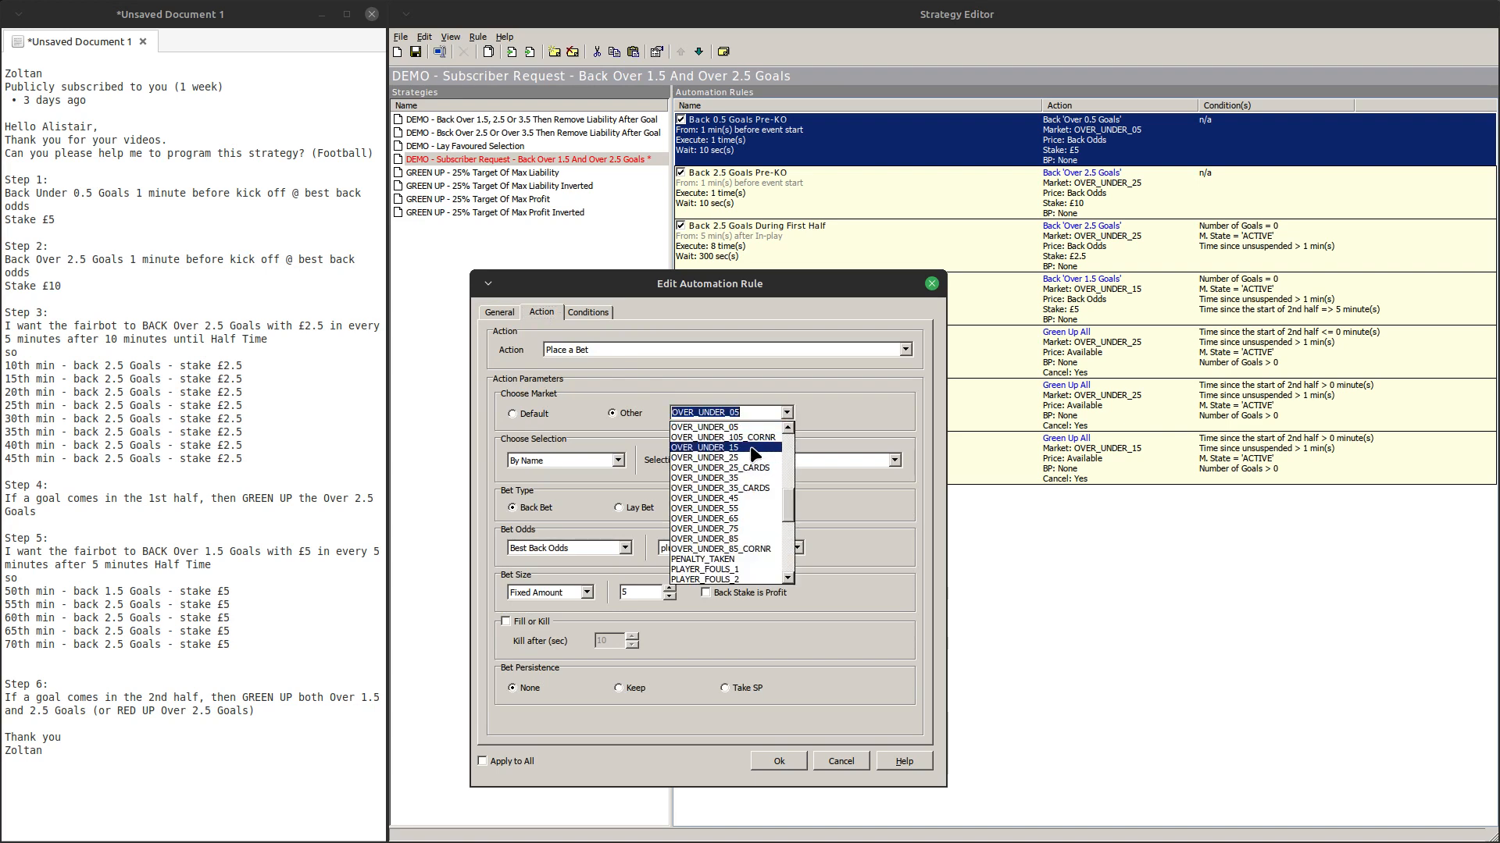
click(750, 450)
click(747, 461)
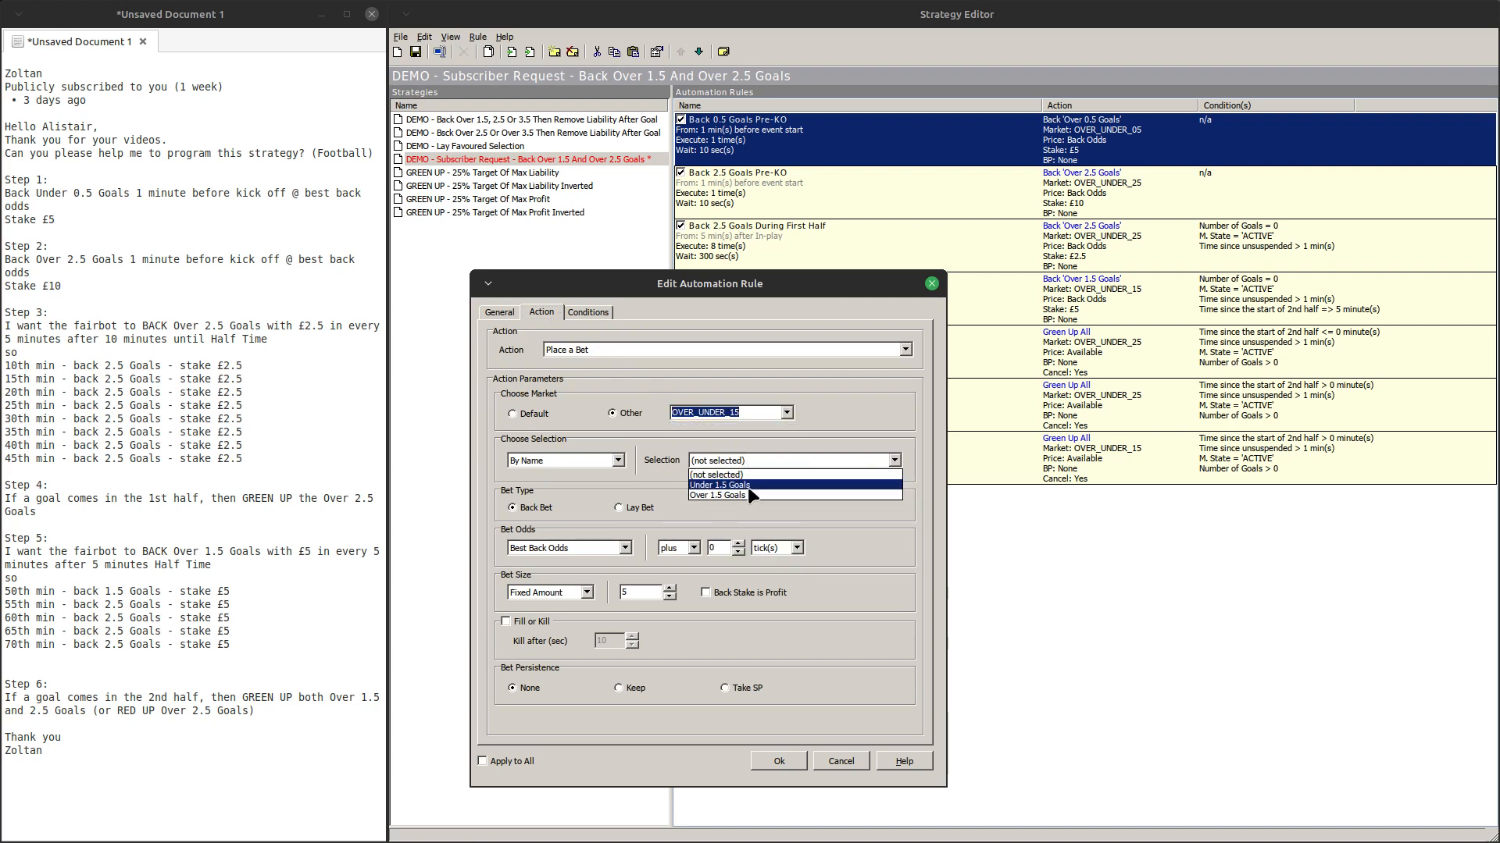
click(745, 493)
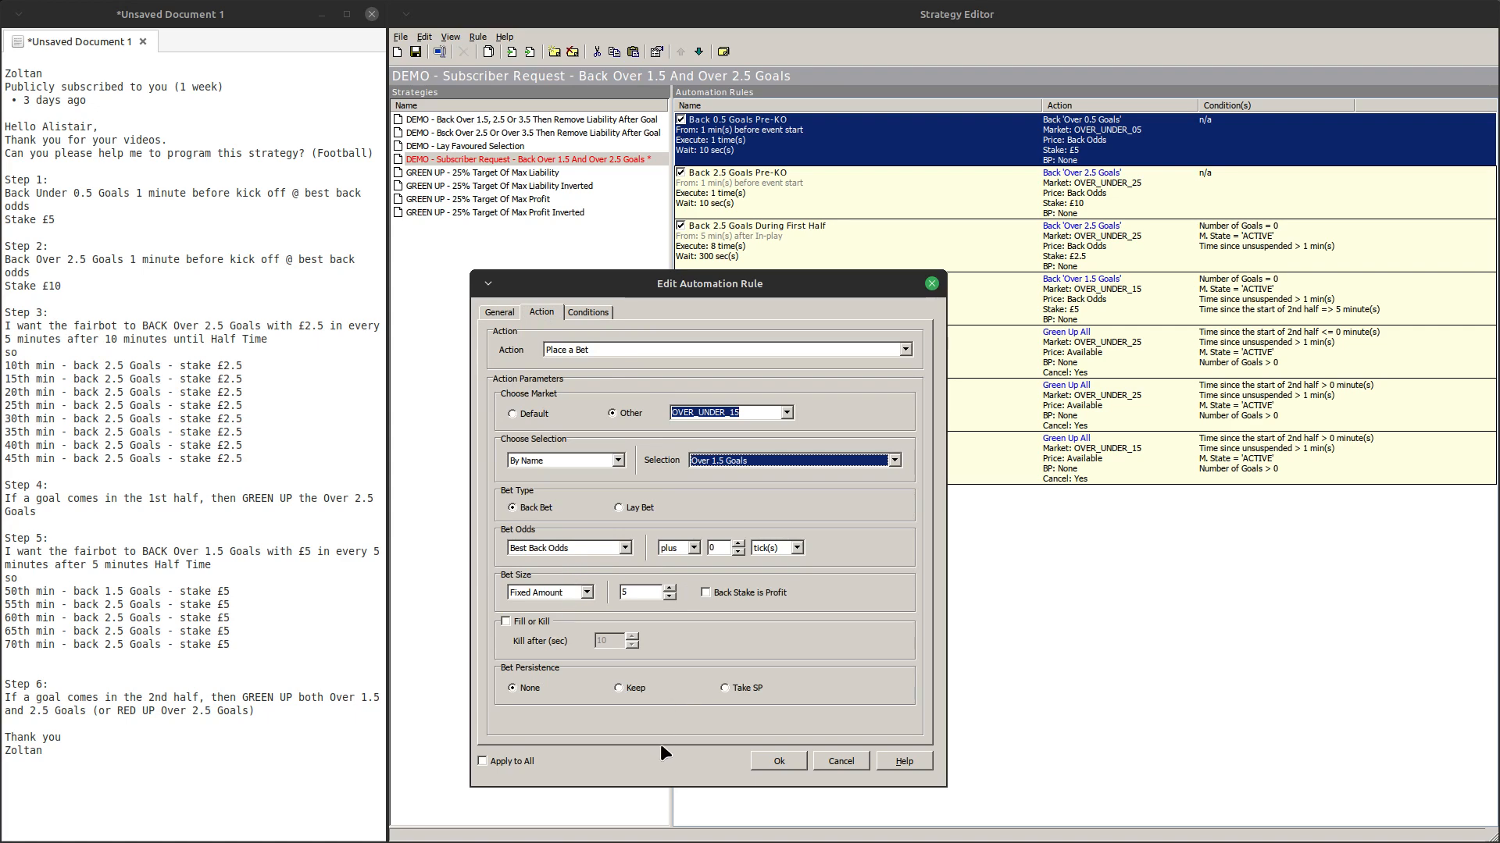
click(591, 310)
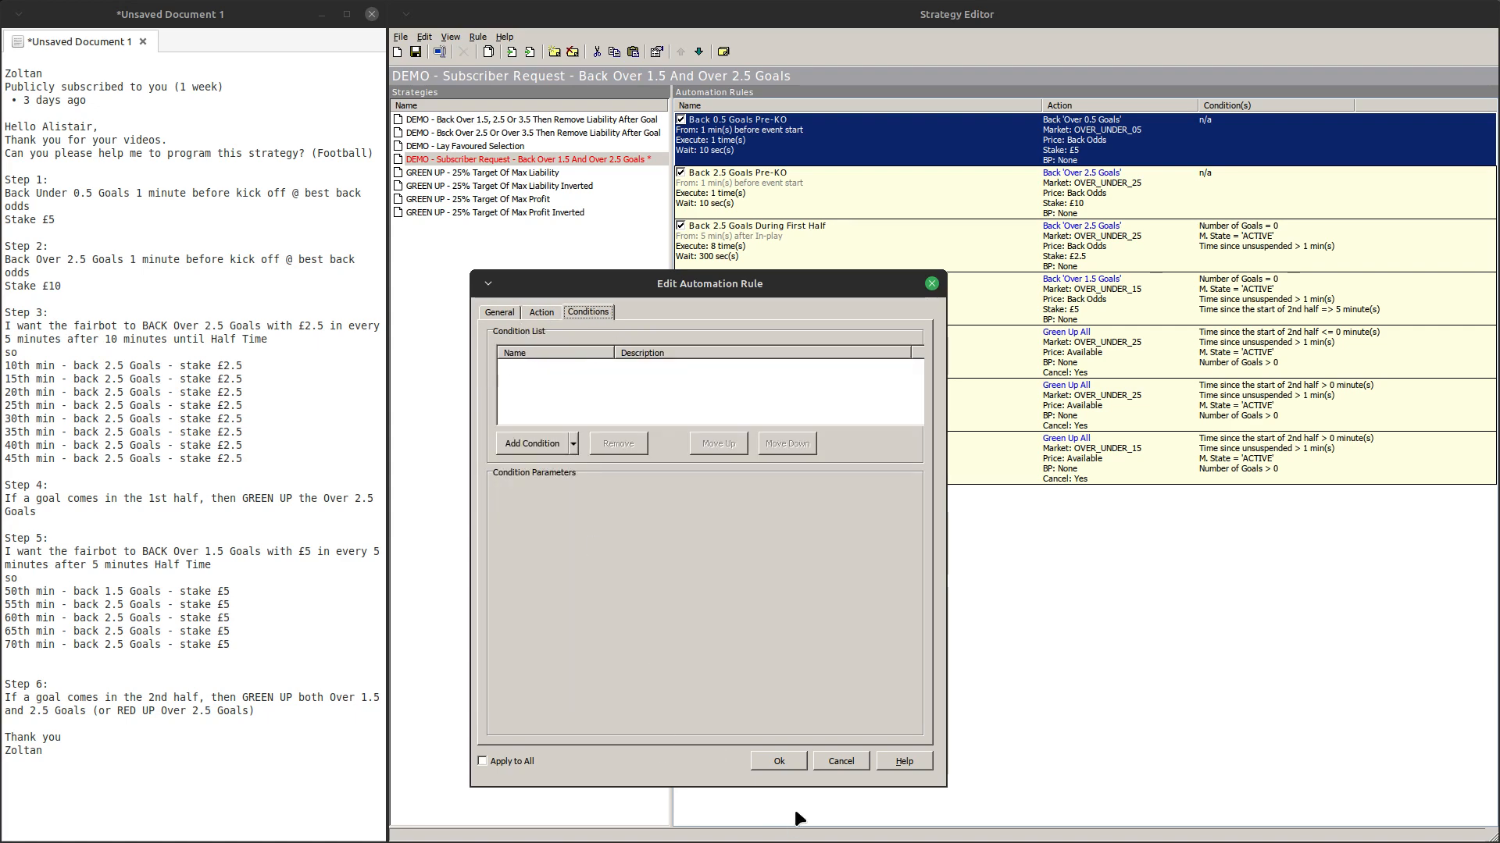
click(777, 761)
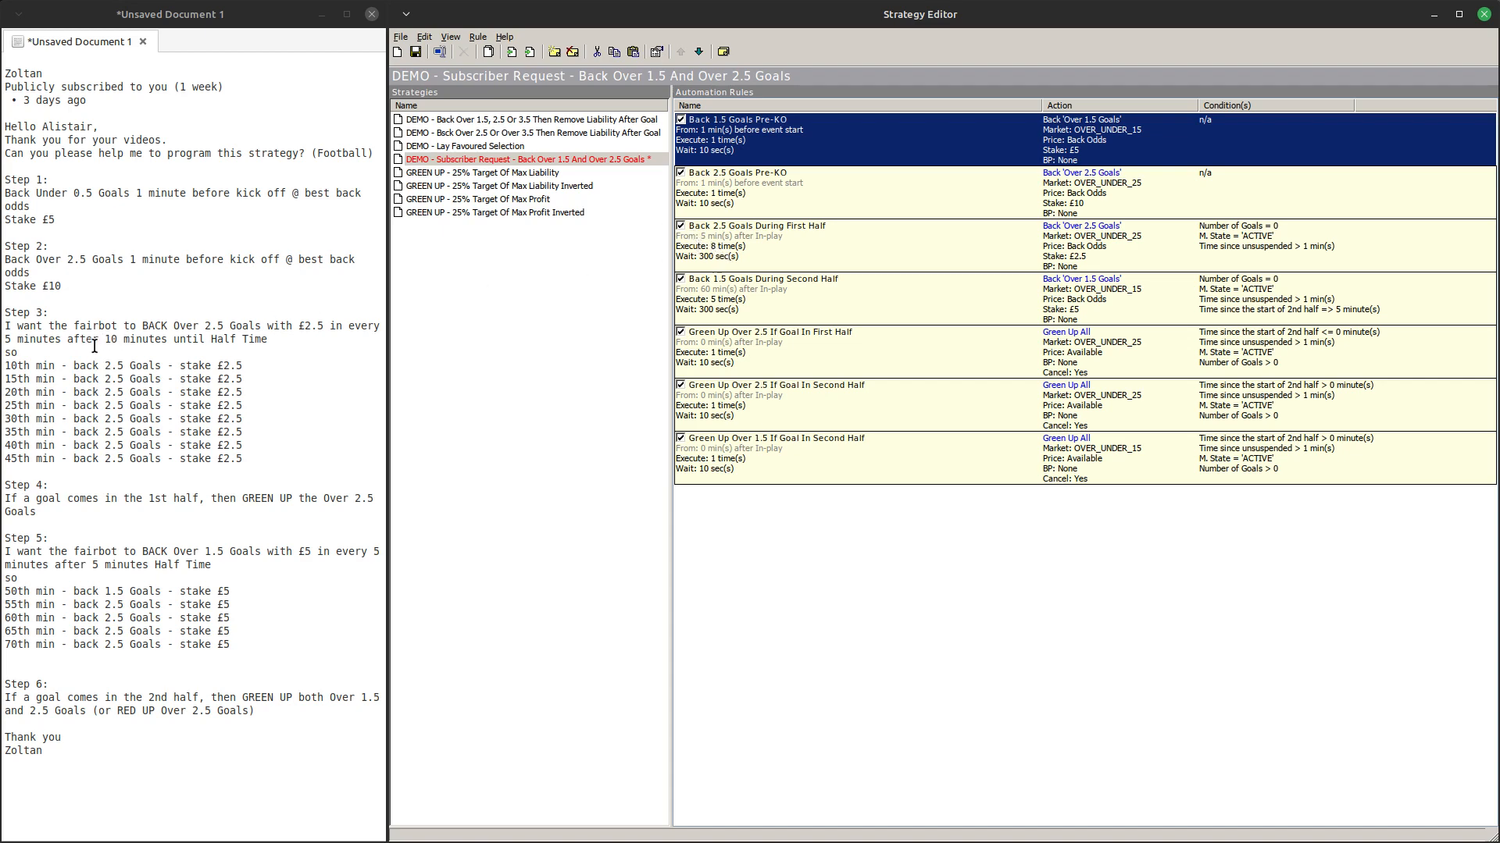
Set the Back 2.5 Goals During First Half rule to start 10 minutes after in-play, and save the strategy
right_click(713, 186)
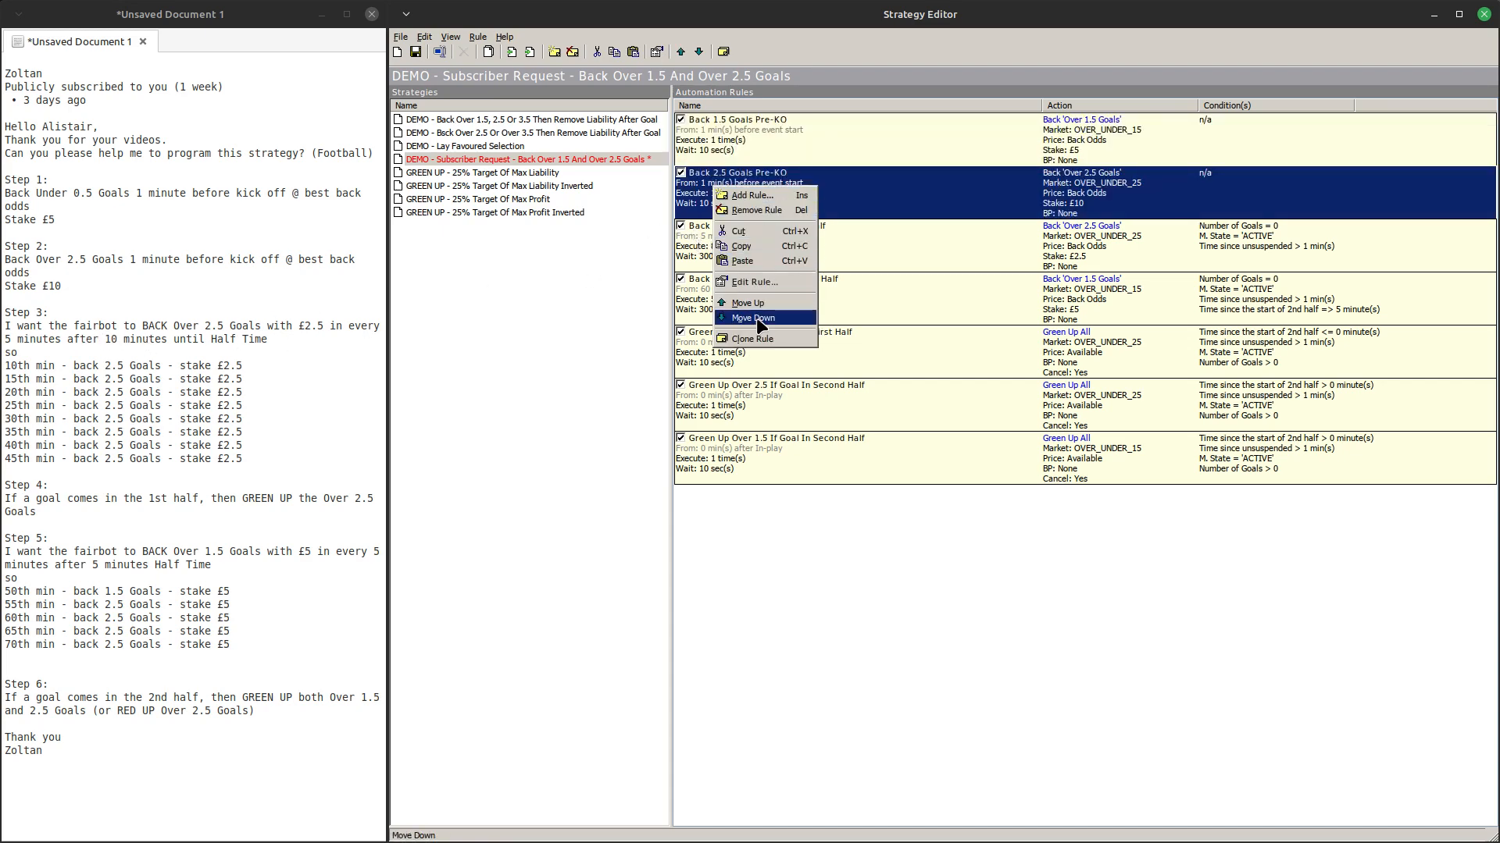
click(788, 544)
right_click(716, 248)
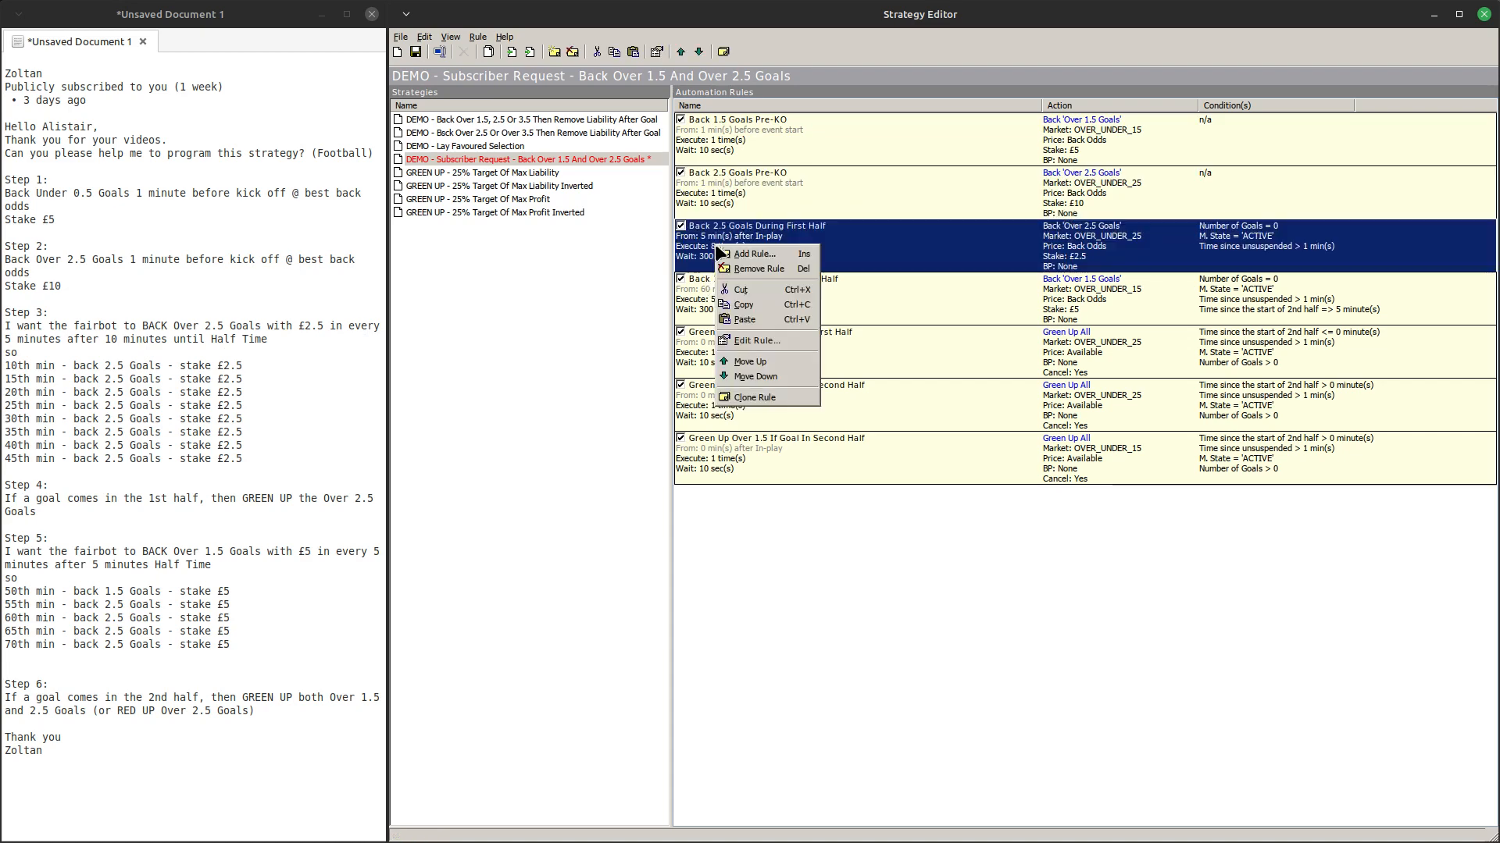
click(751, 344)
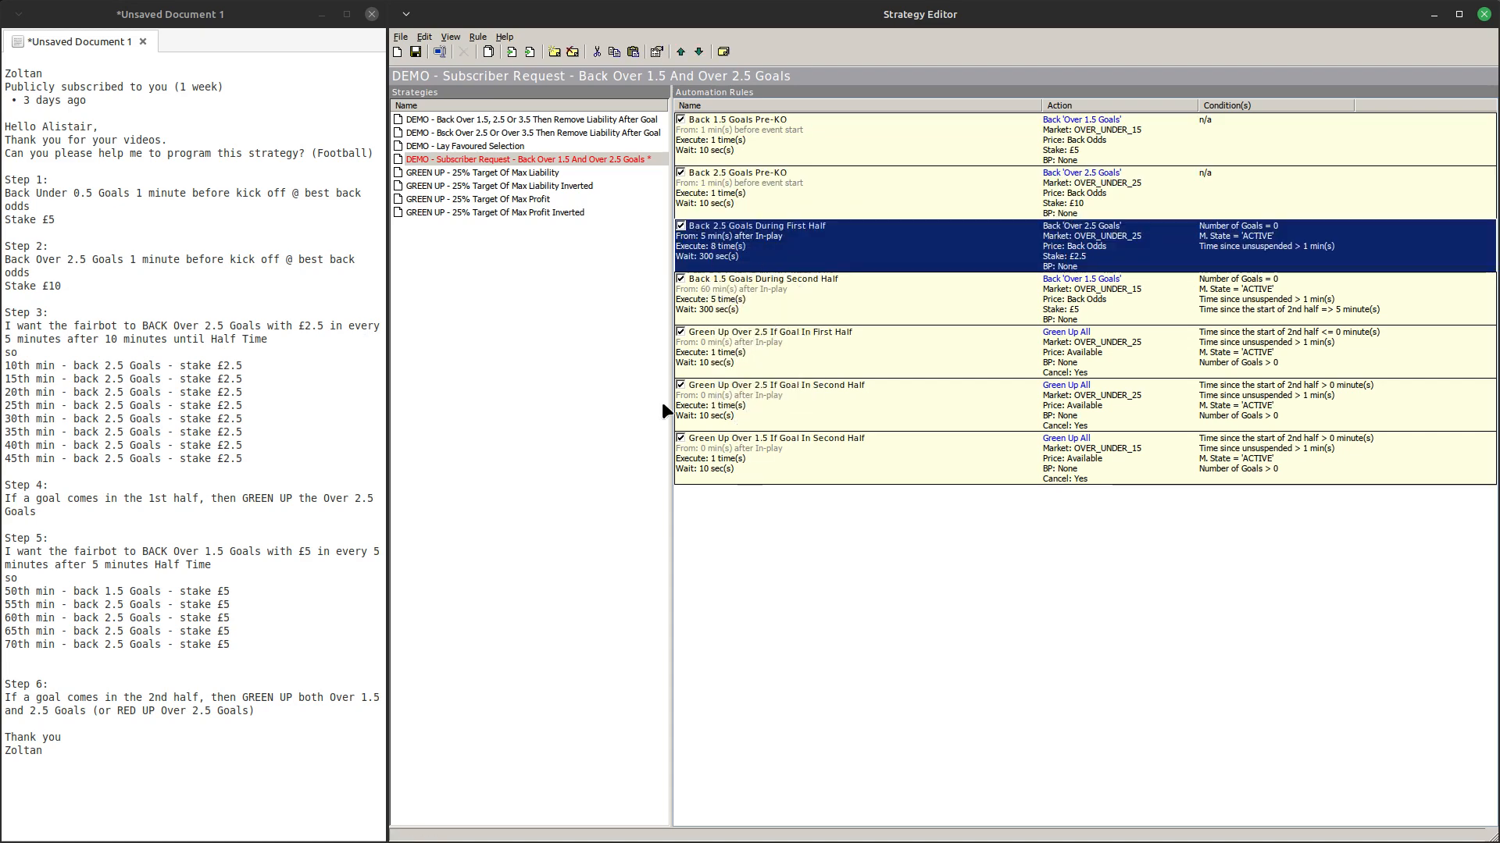
double_click(531, 470)
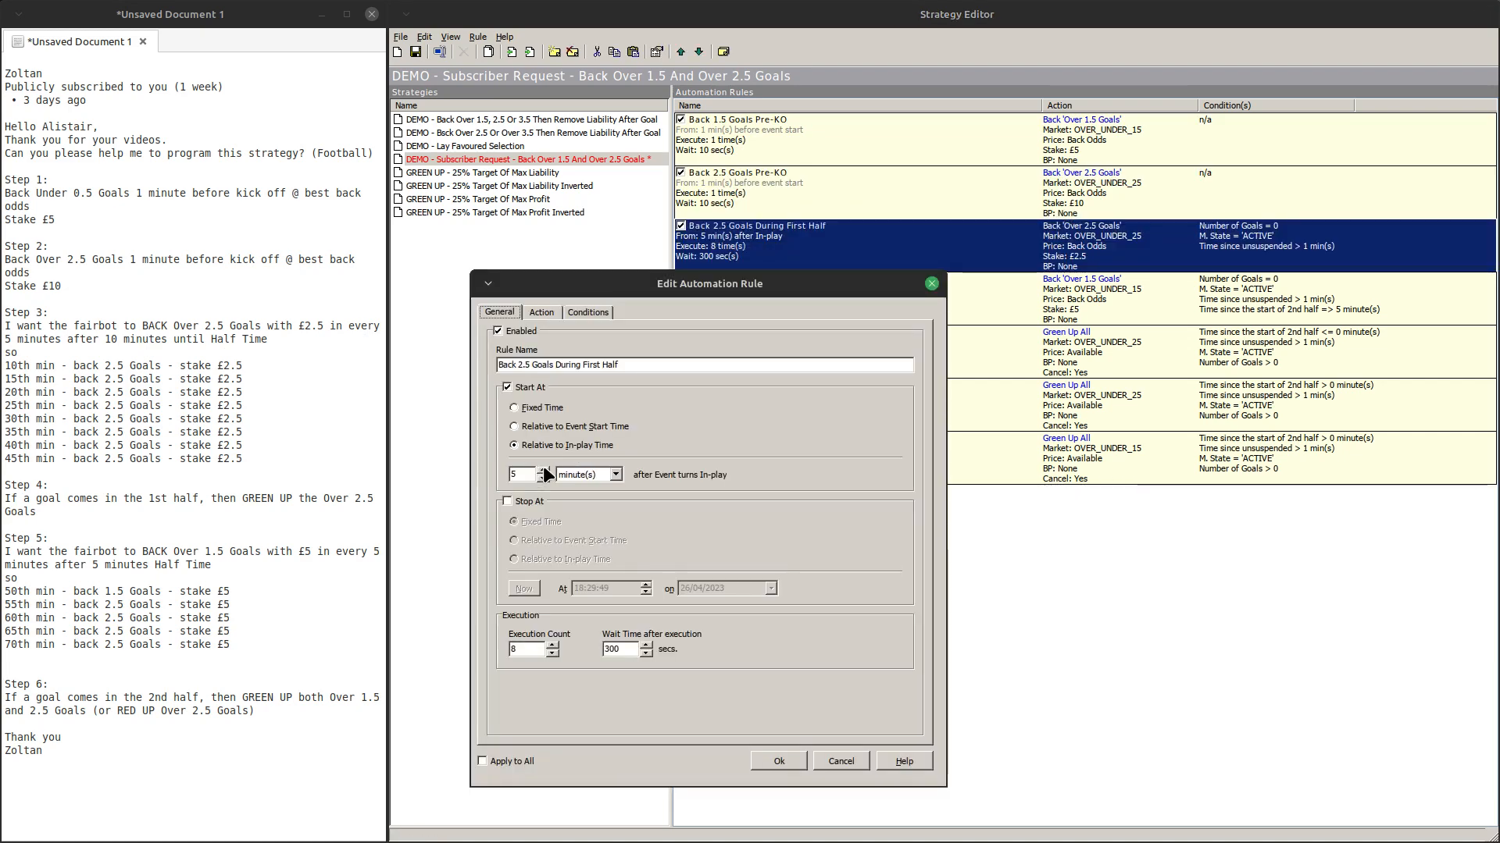
click(780, 761)
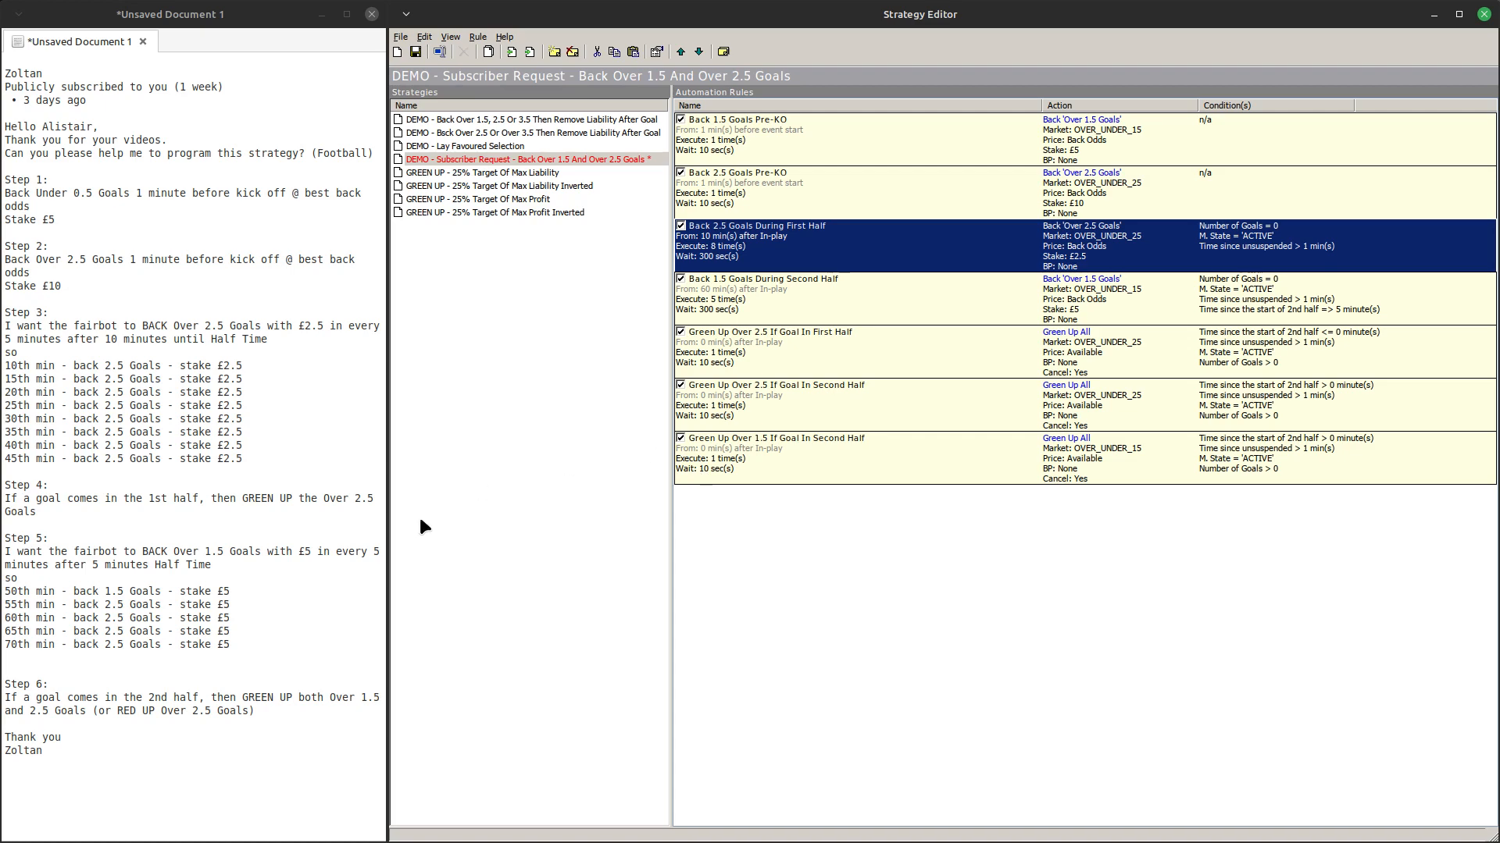
click(767, 286)
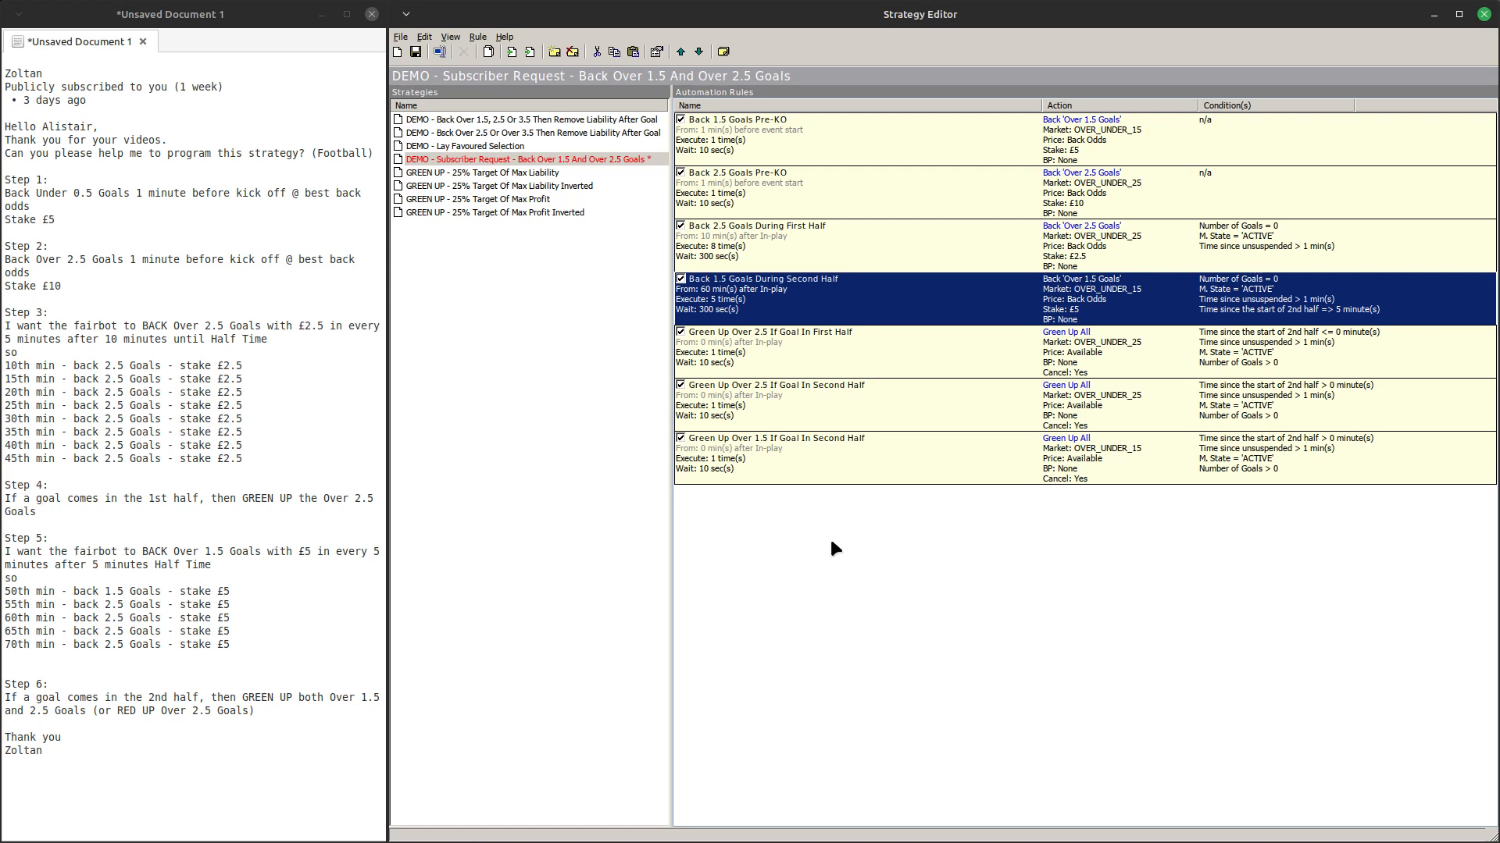
click(415, 51)
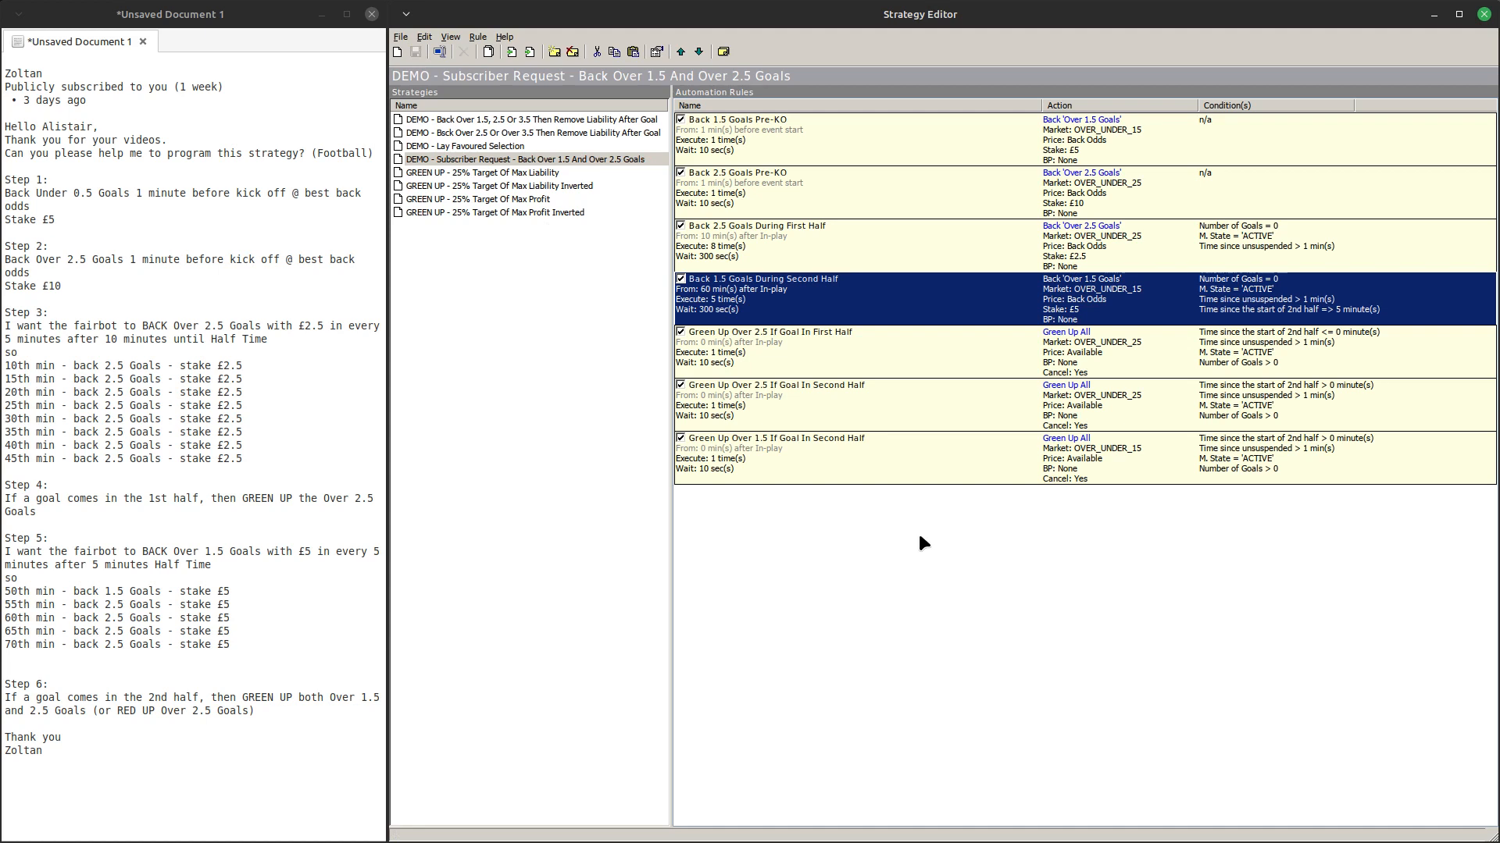